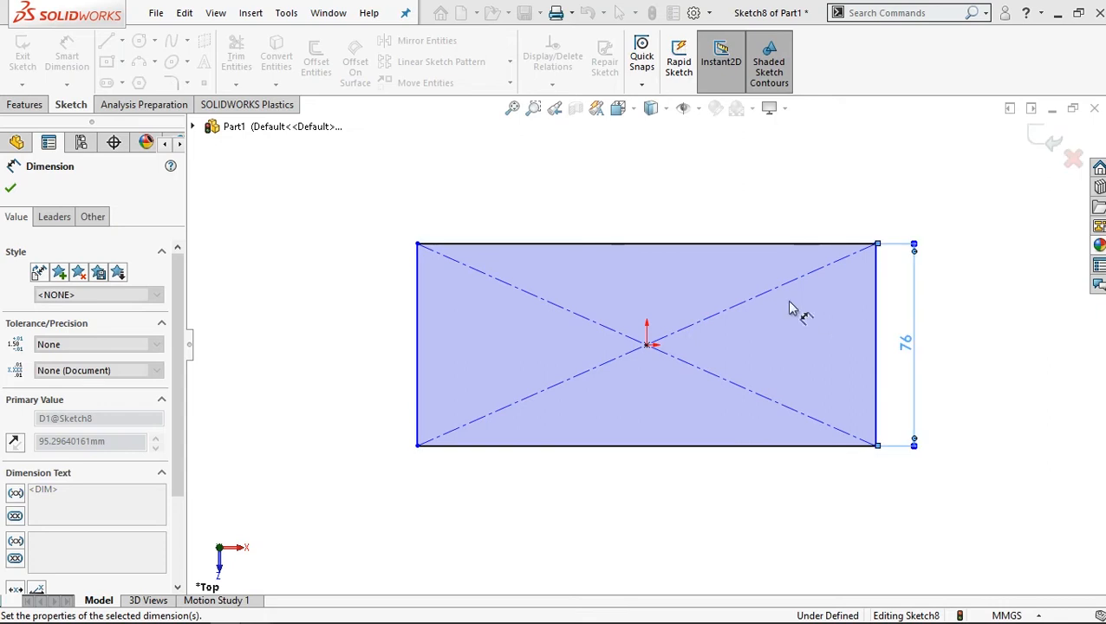
Step: Dimension the rectangle's horizontal length along its upper edge and set it to 106+25+20 mm
{"action": "left_click", "coordinate": [594, 243]}
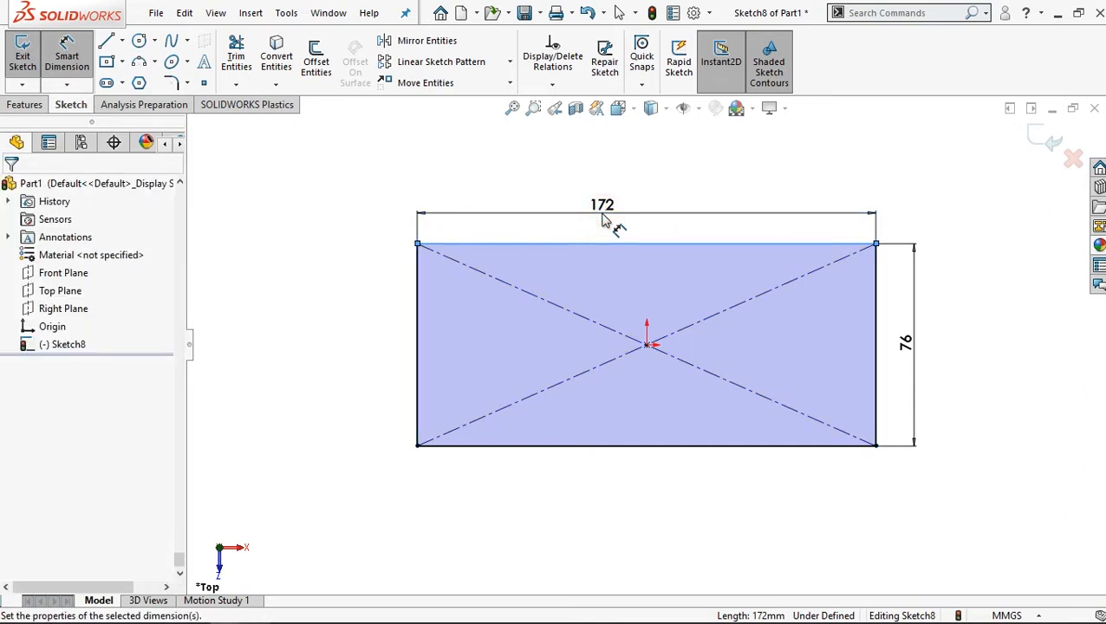
{"action": "left_click", "coordinate": [604, 220]}
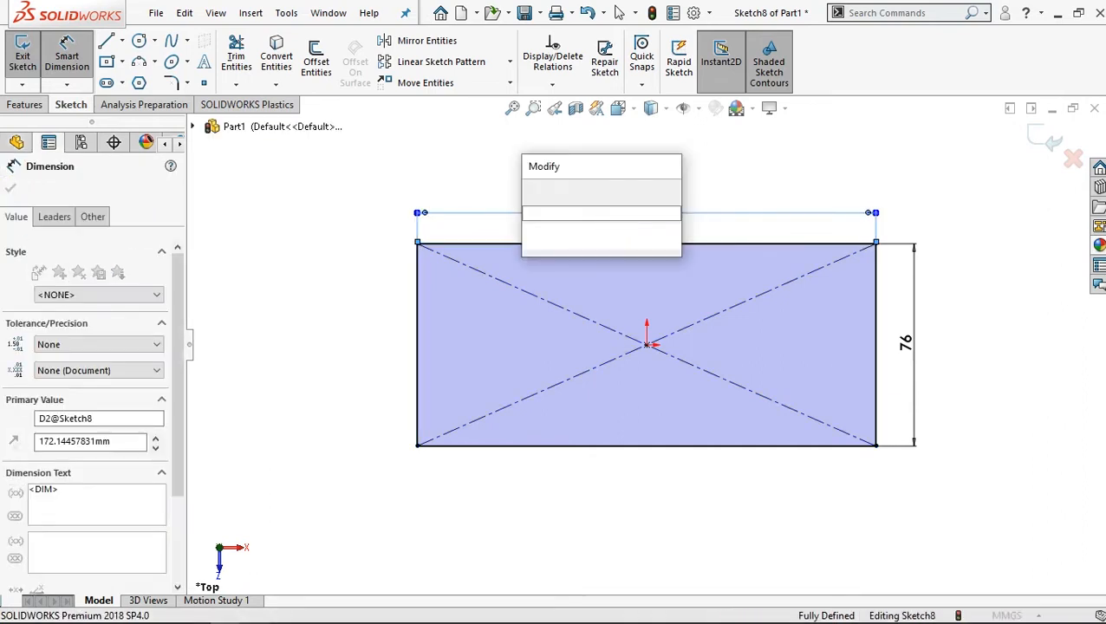
{"action": "type", "text": "106+"}
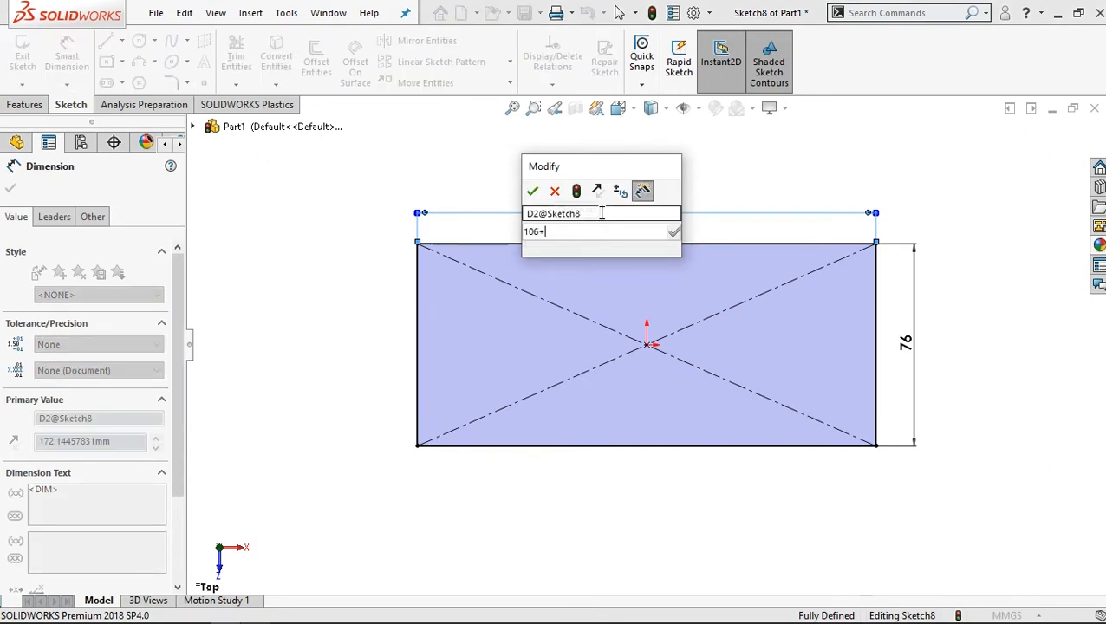
{"action": "type", "text": "25"}
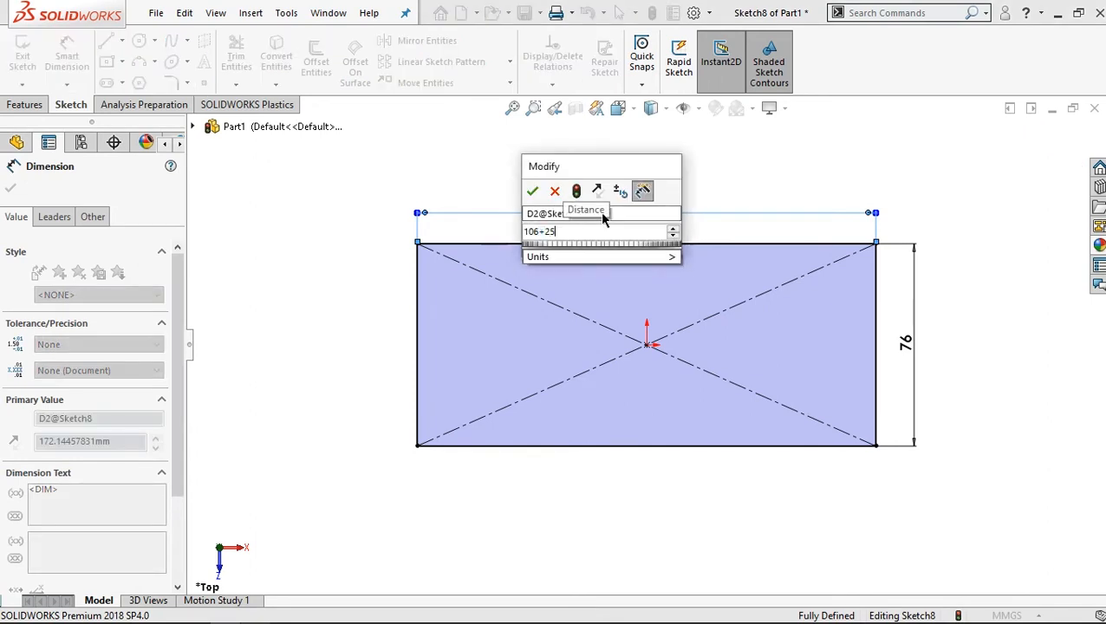
{"action": "type", "text": "+2"}
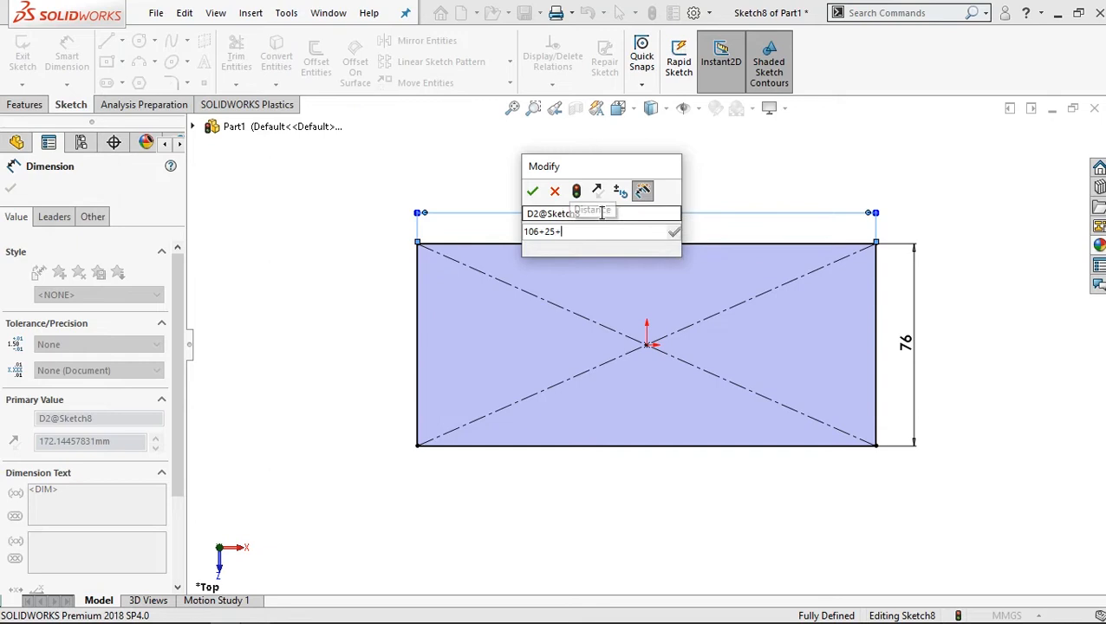
{"action": "type", "text": "0"}
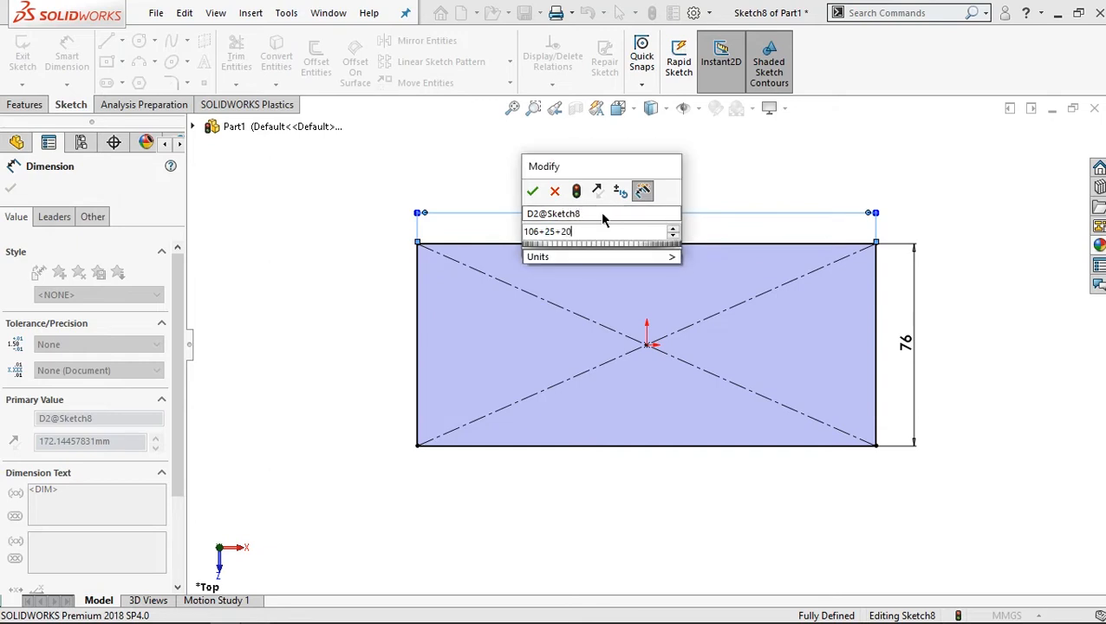
{"action": "left_click", "coordinate": [533, 190]}
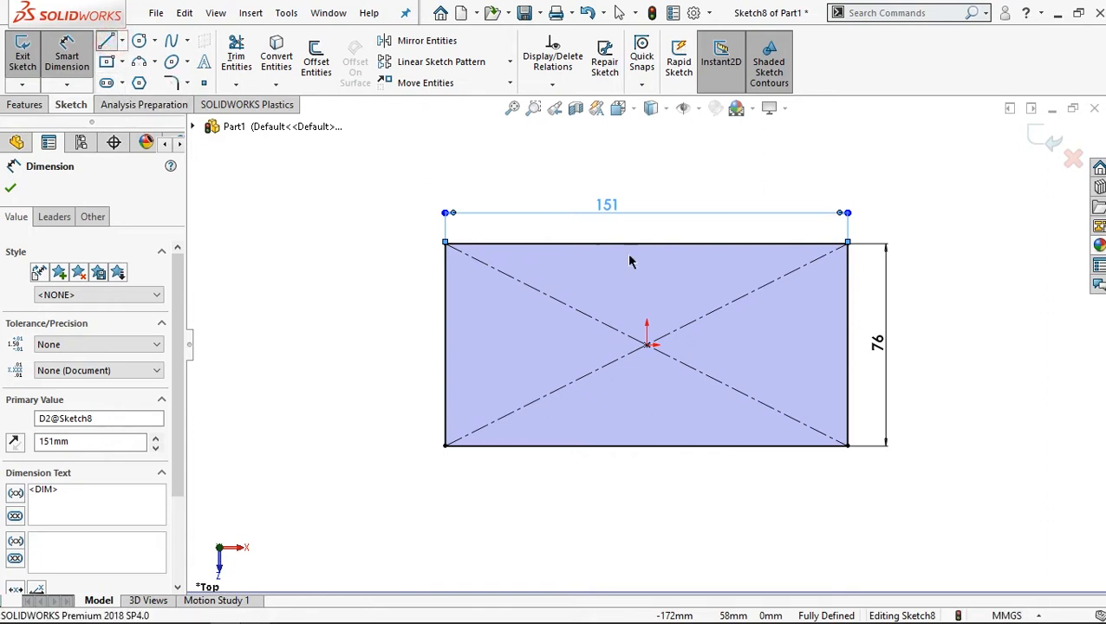
Step: Sketch a vertical line about 15 mm inside the rectangle's right edge, spanning from its upper to its lower edge
{"action": "key", "text": "l"}
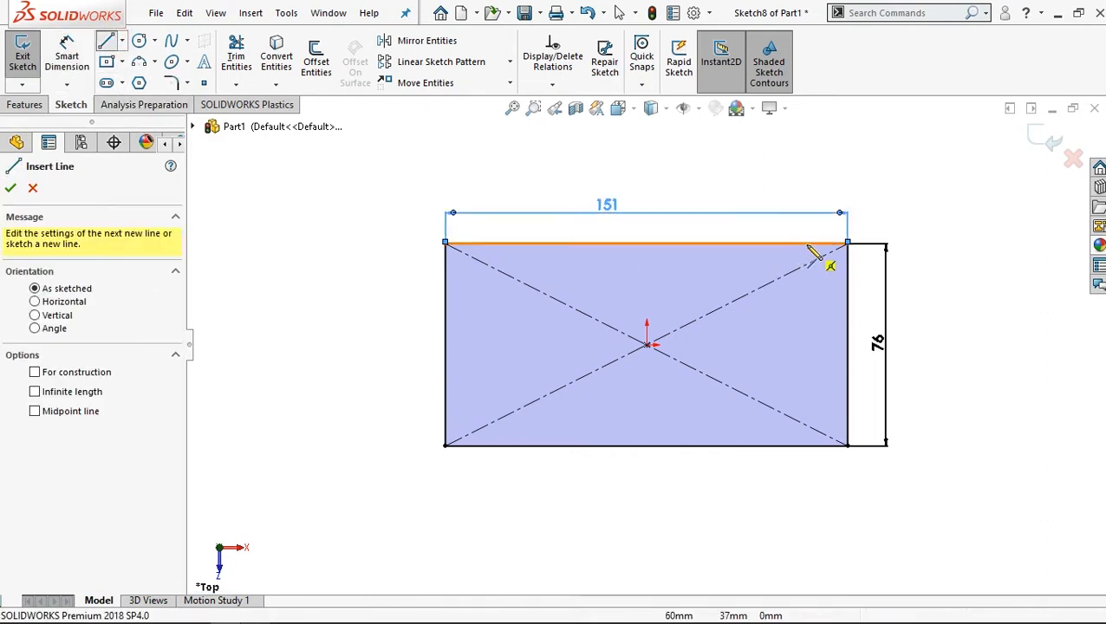
{"action": "left_click", "coordinate": [814, 448]}
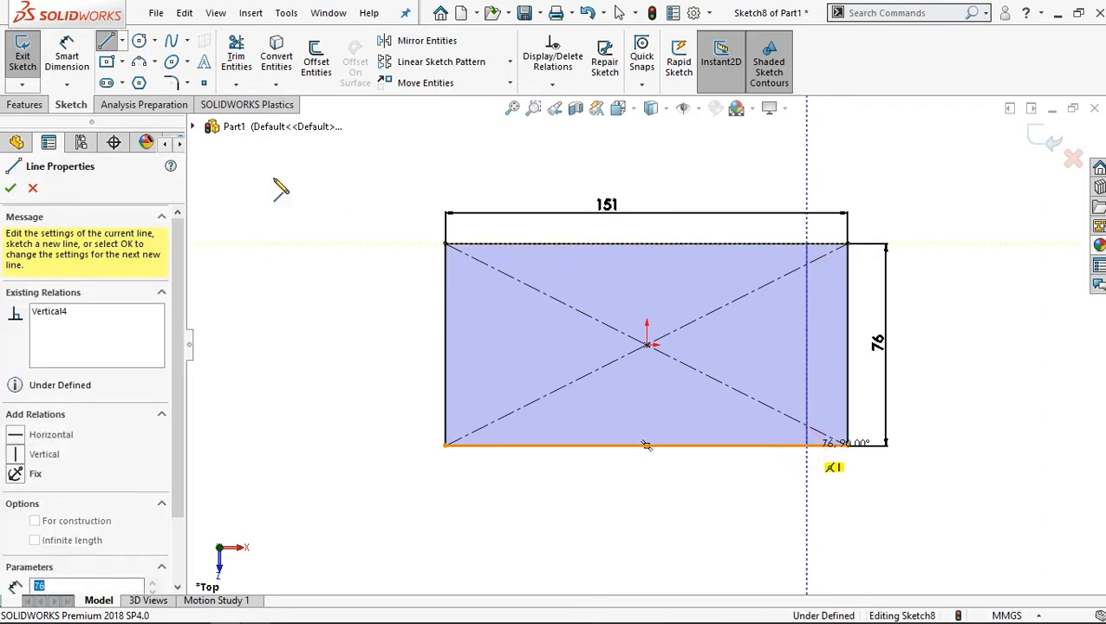
{"action": "key", "text": "Escape"}
{"action": "key", "text": "Escape"}
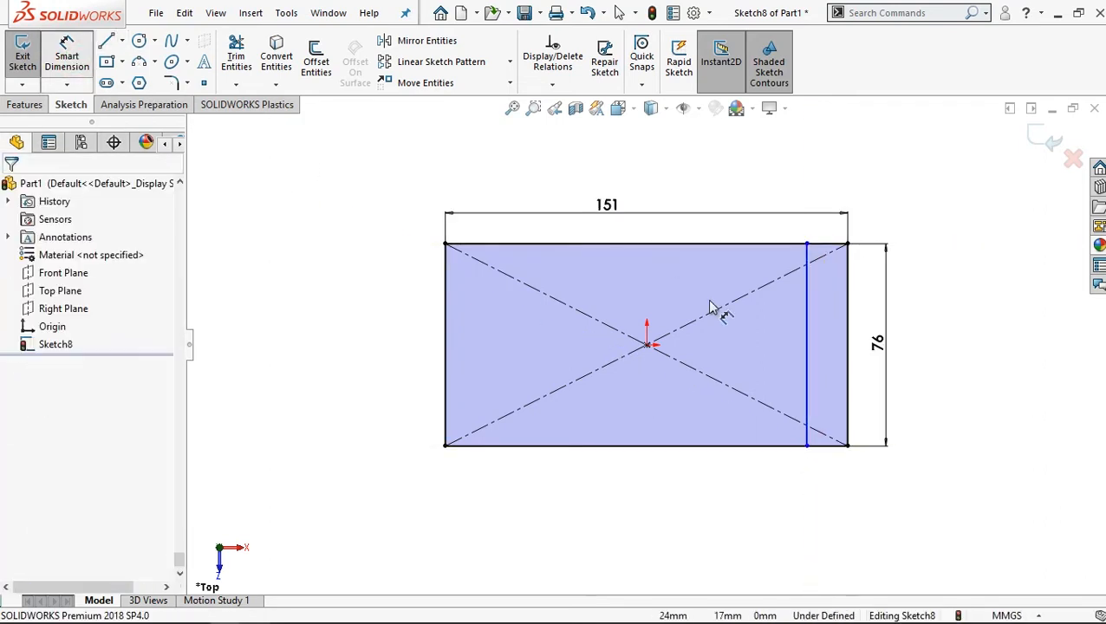
Step: Dimension the distance between the inner vertical line and the rectangle's right edge and set it to 20 mm
{"action": "key", "text": "d"}
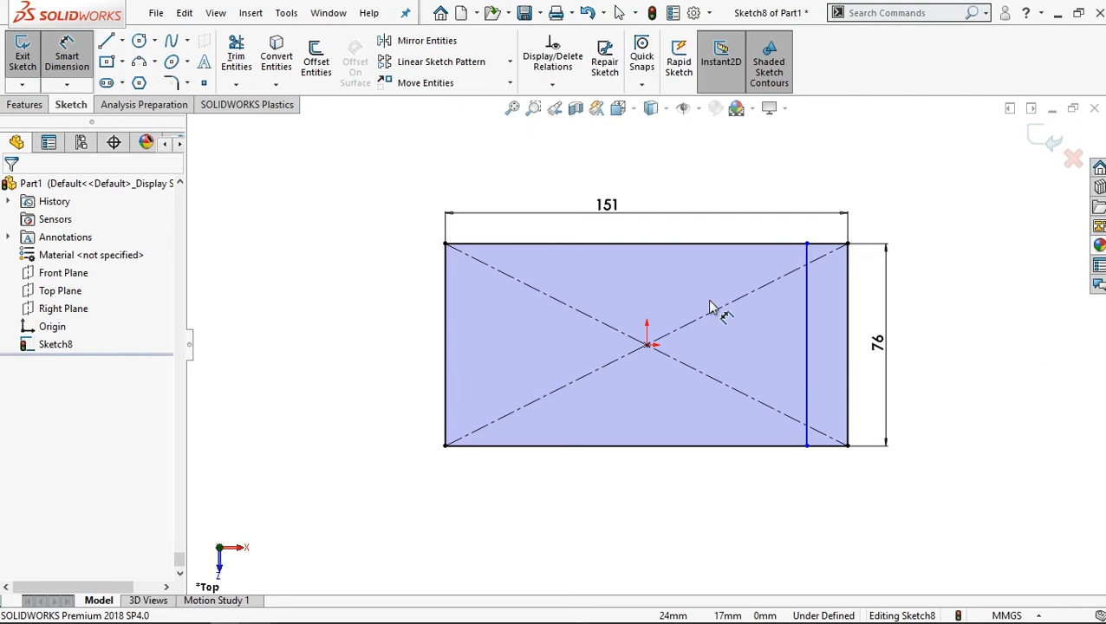
{"action": "left_click", "coordinate": [806, 339]}
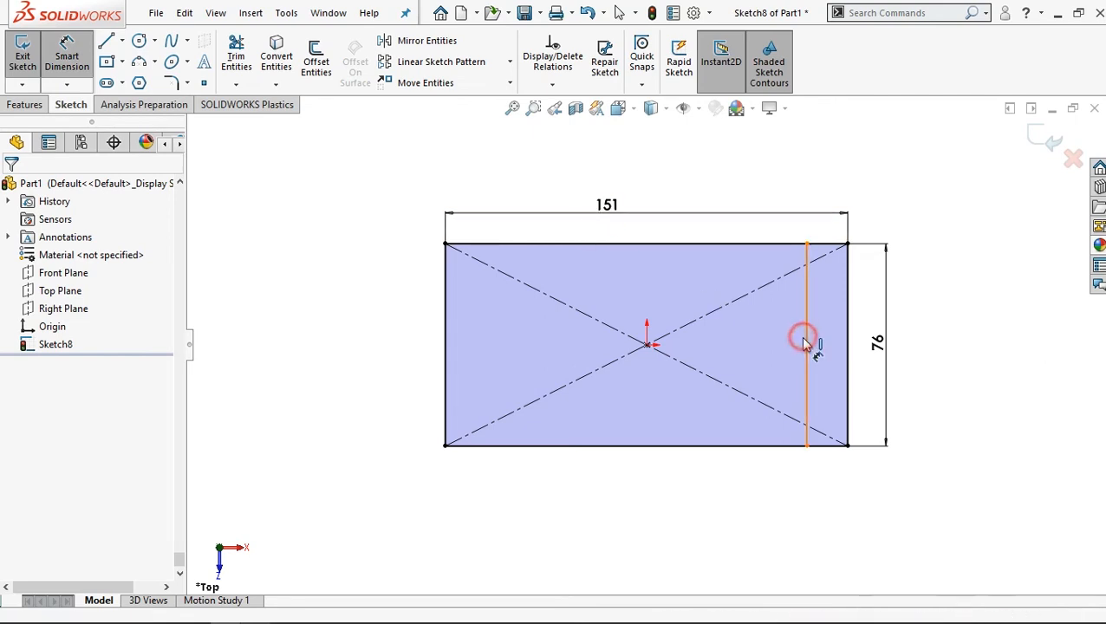
{"action": "left_click", "coordinate": [850, 392]}
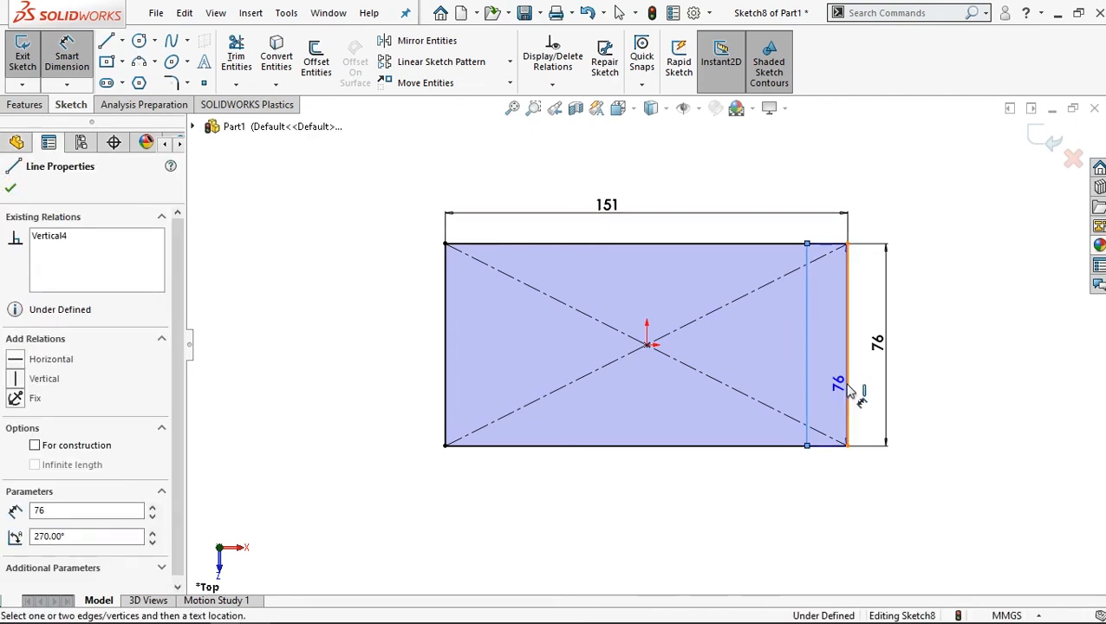
{"action": "left_click", "coordinate": [825, 476]}
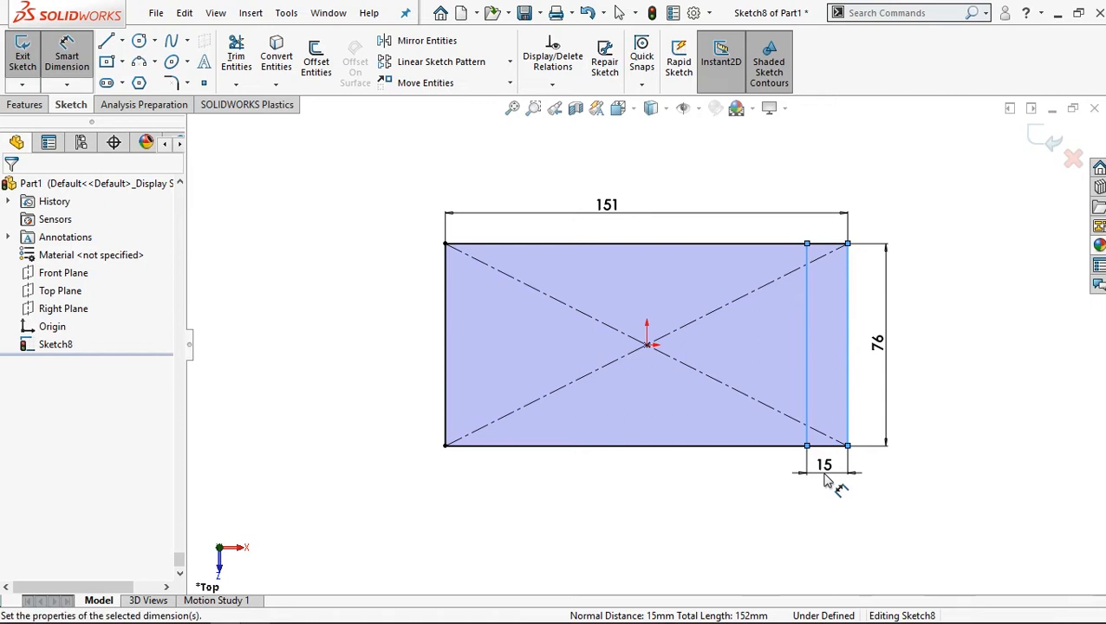
{"action": "double_click", "coordinate": [824, 475]}
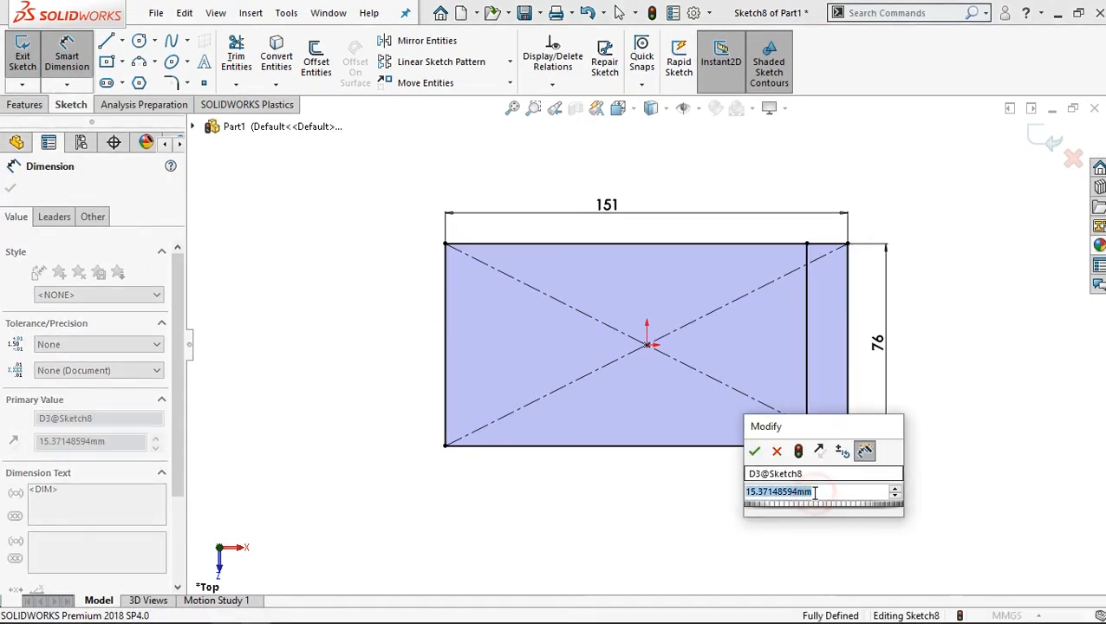
{"action": "type", "text": "20"}
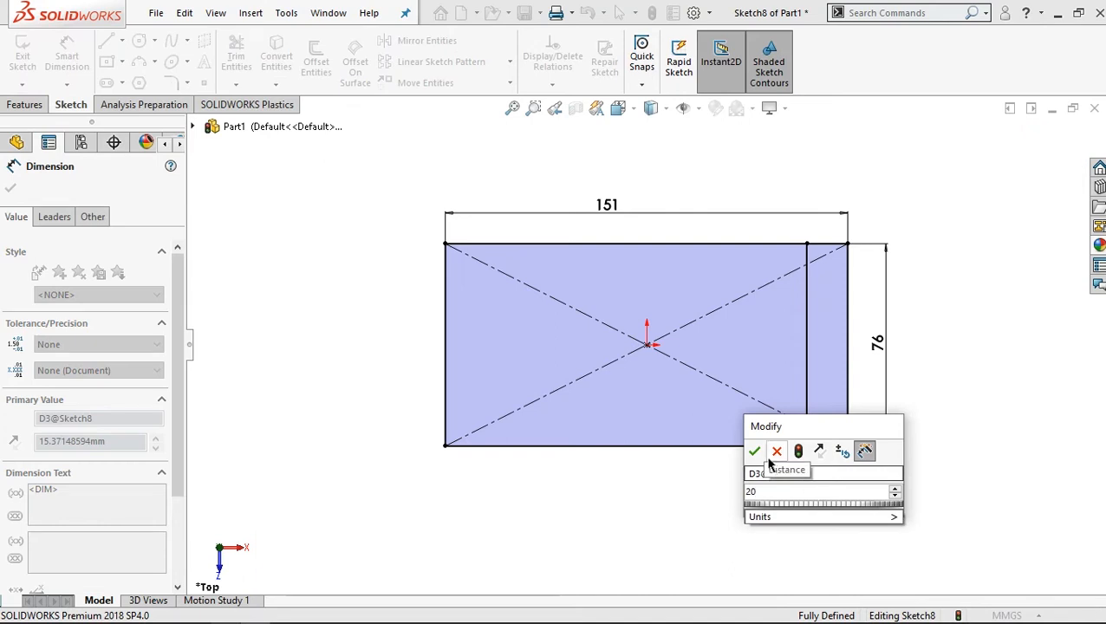
{"action": "left_click", "coordinate": [759, 452]}
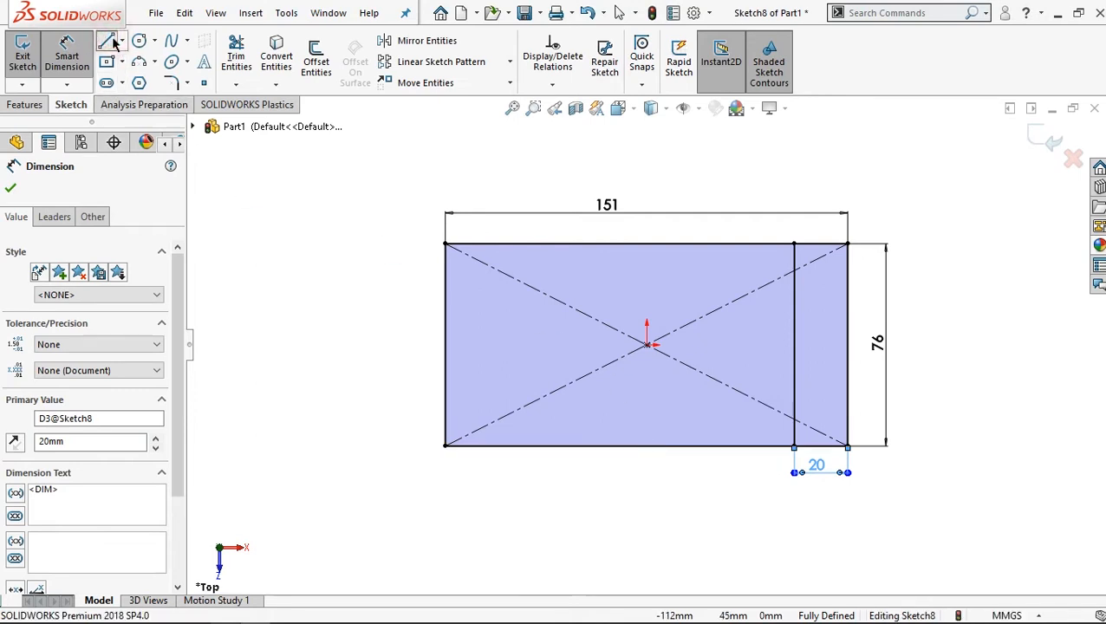
Step: Sketch a horizontal construction line between the midpoints of the rectangle's left and right edges
{"action": "left_click", "coordinate": [78, 372]}
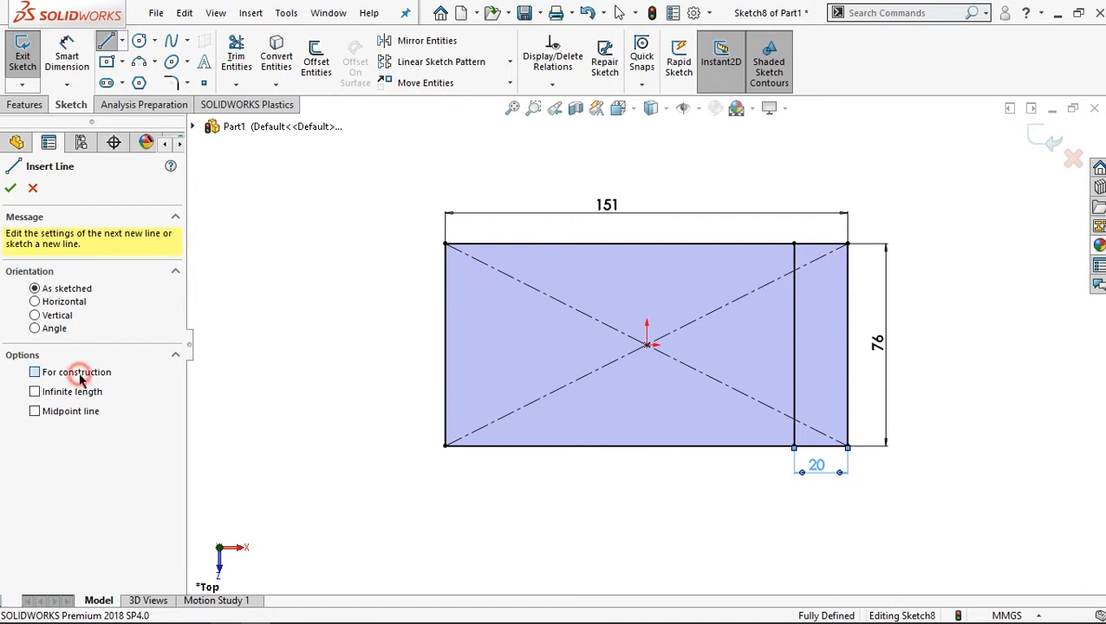
{"action": "left_click", "coordinate": [445, 345]}
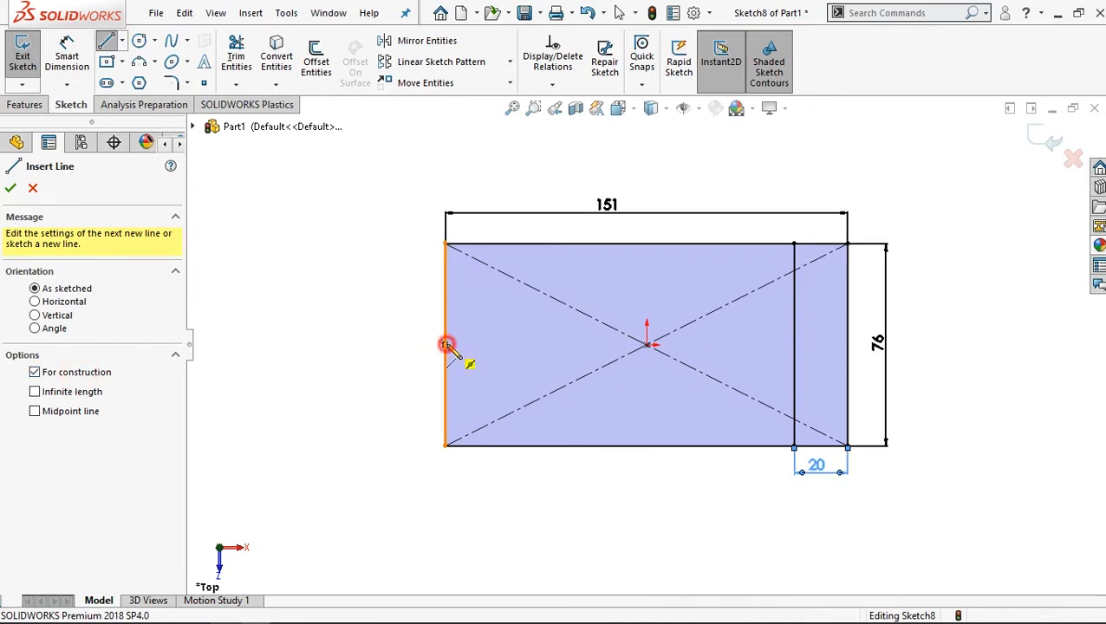
{"action": "left_click", "coordinate": [847, 345]}
{"action": "left_click", "coordinate": [848, 345]}
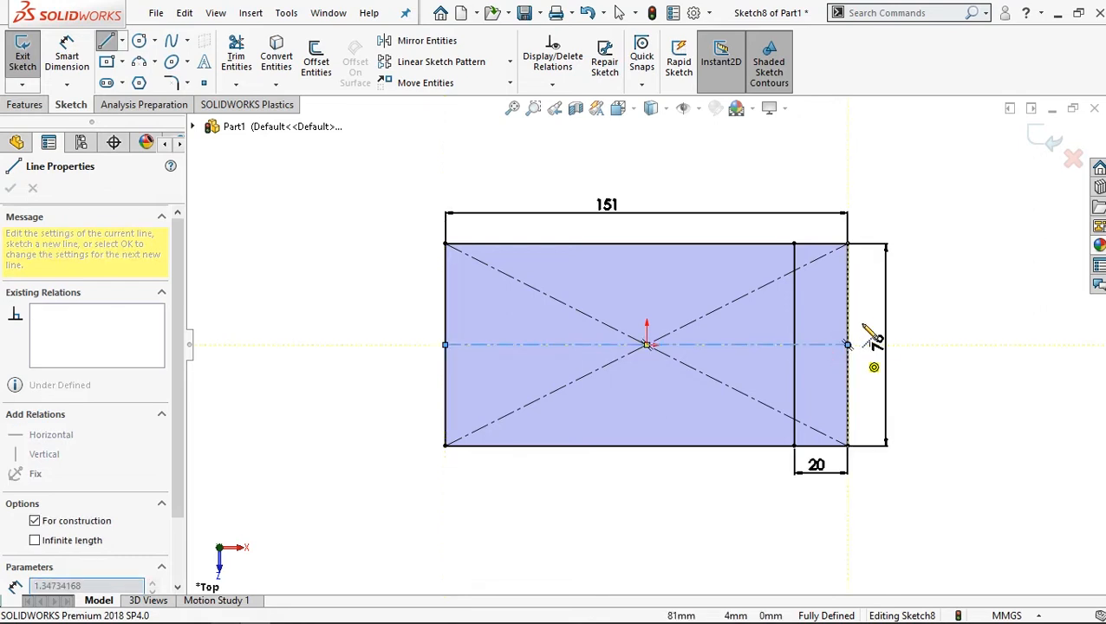
{"action": "right_click", "coordinate": [863, 320]}
{"action": "left_click", "coordinate": [905, 326]}
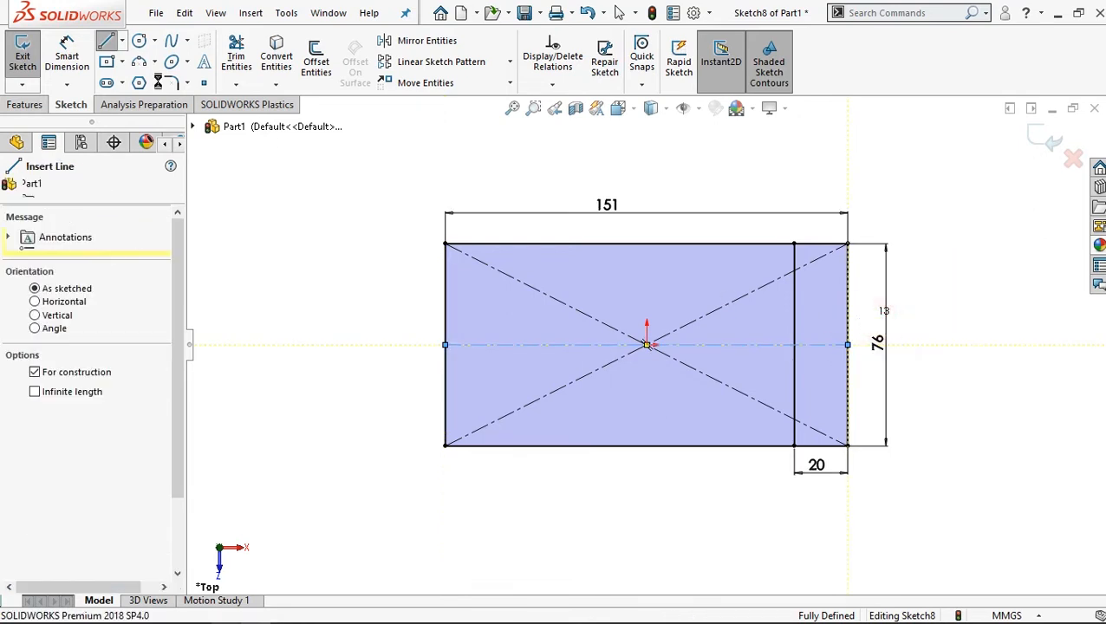
Step: Sketch a tab about 25 mm high and 7 mm wide outside the right edge, using a midpoint line centred on that edge
{"action": "left_click", "coordinate": [122, 40]}
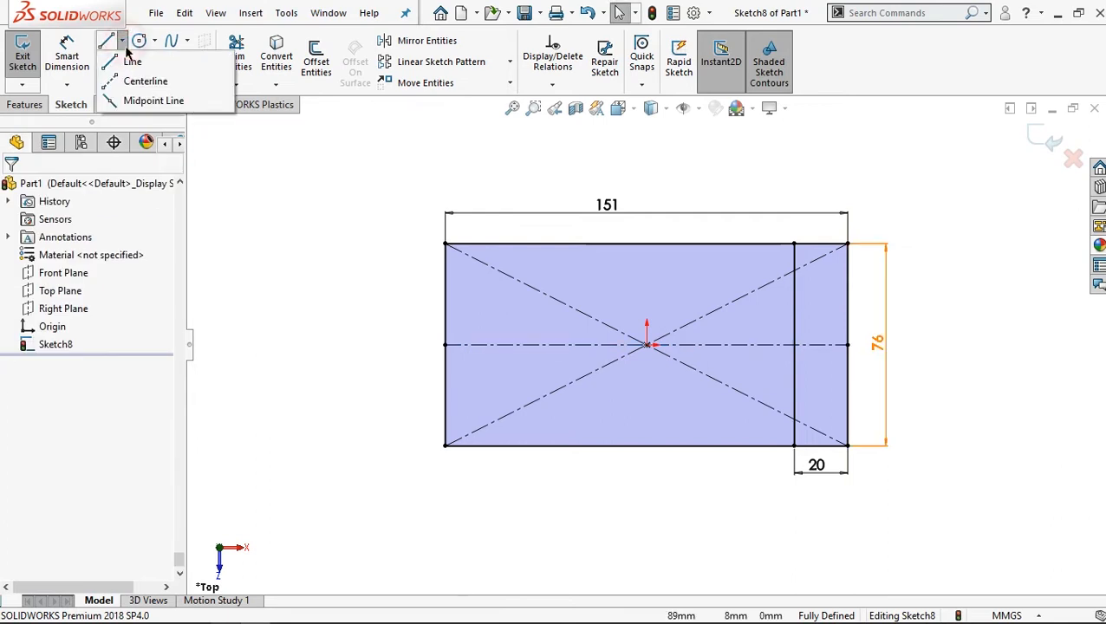
{"action": "left_click", "coordinate": [138, 101]}
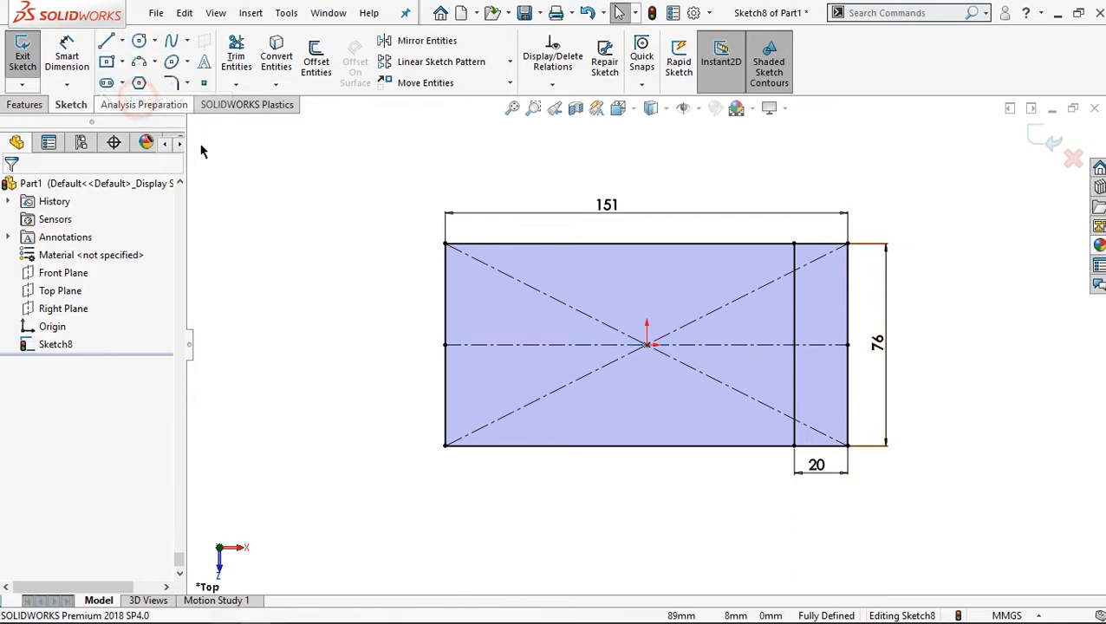
{"action": "left_click", "coordinate": [847, 345]}
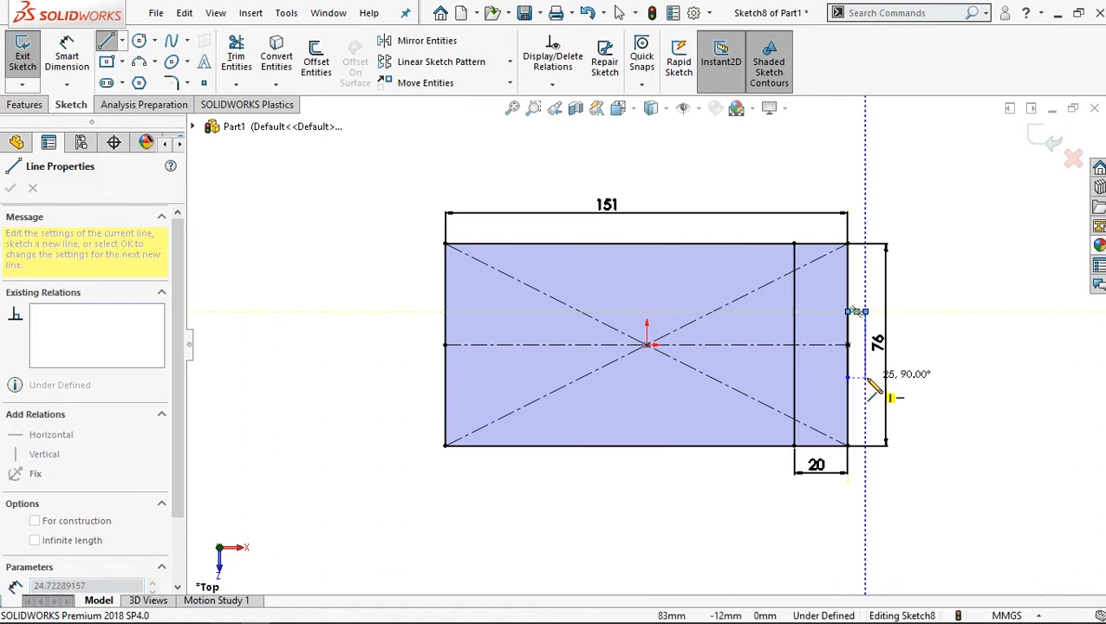
{"action": "left_click", "coordinate": [849, 376]}
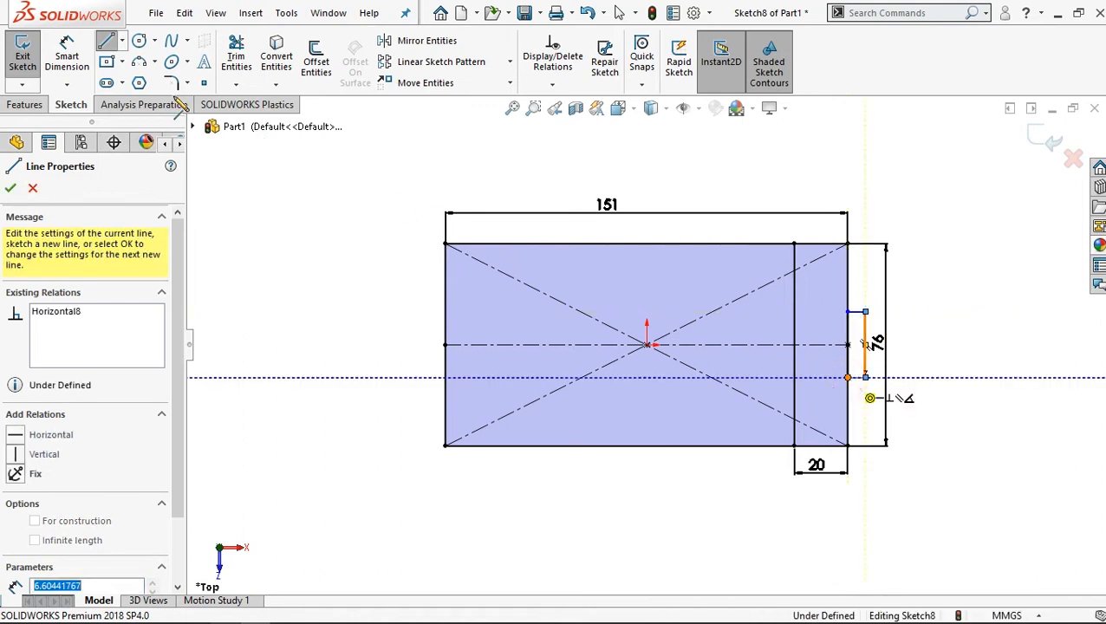
Step: Dimension the height of the tab's outer vertical line and set it to 20 mm
{"action": "left_click", "coordinate": [68, 57]}
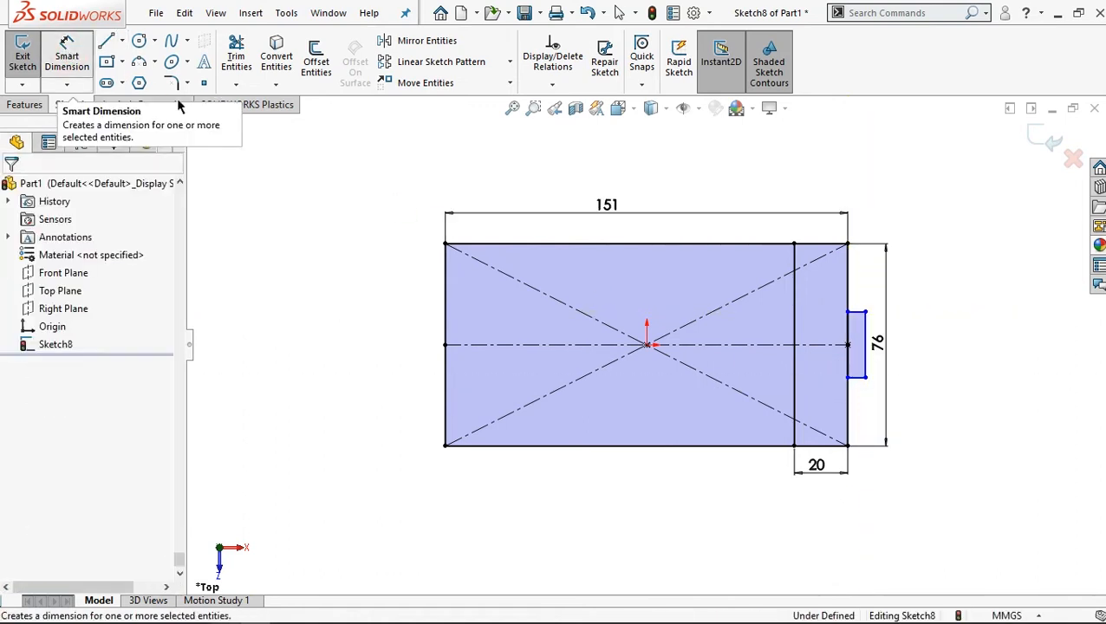
{"action": "left_click", "coordinate": [870, 362]}
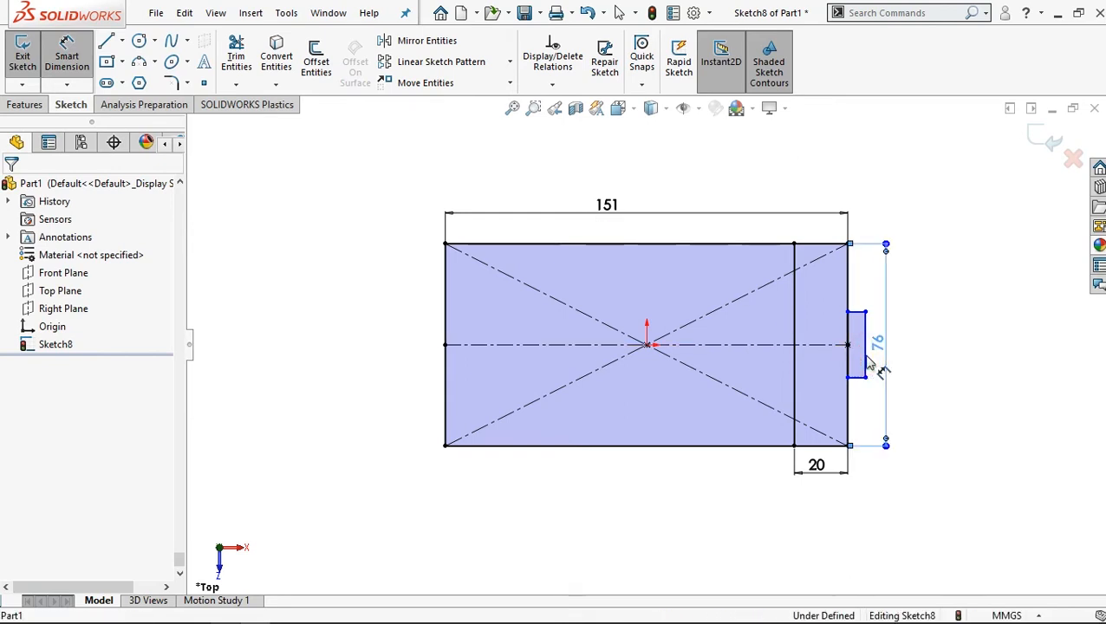
{"action": "left_click", "coordinate": [881, 375]}
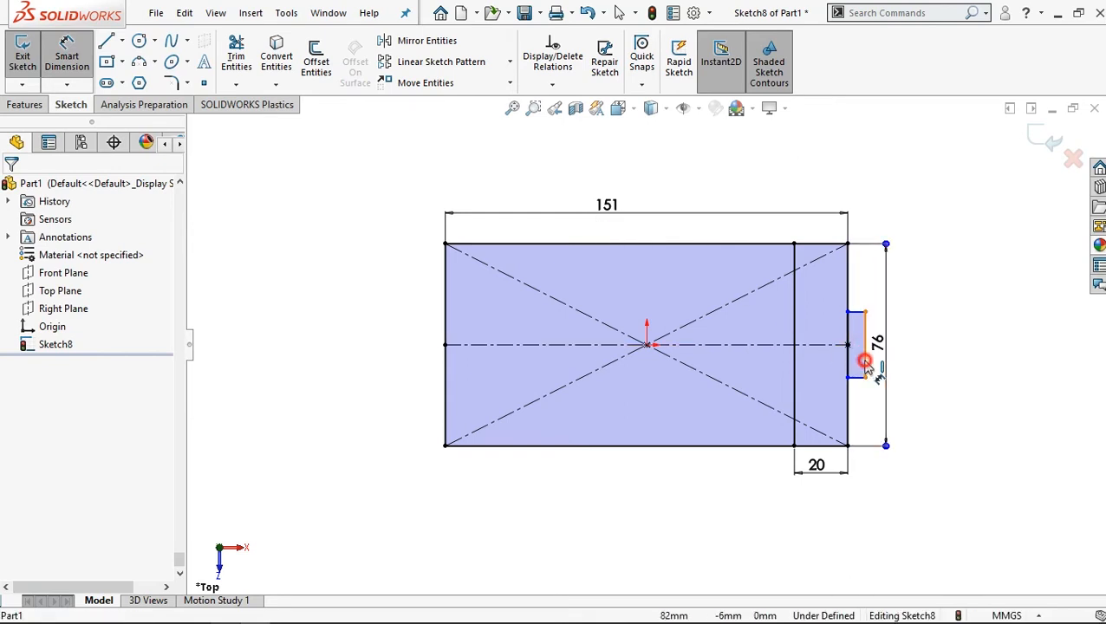
{"action": "left_click", "coordinate": [869, 363]}
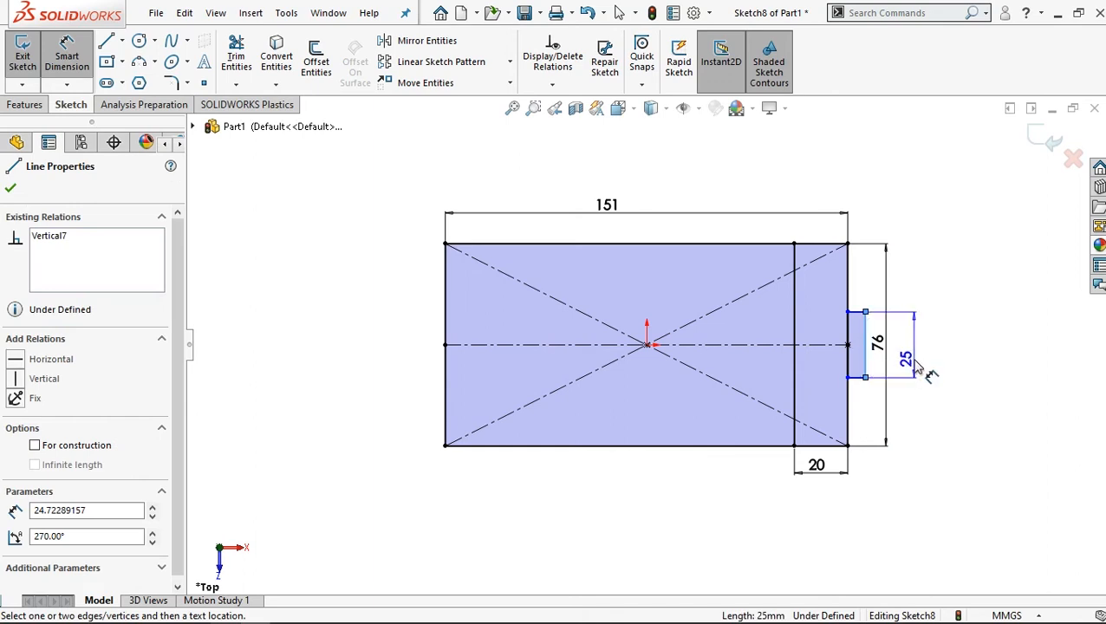
{"action": "left_click", "coordinate": [916, 364]}
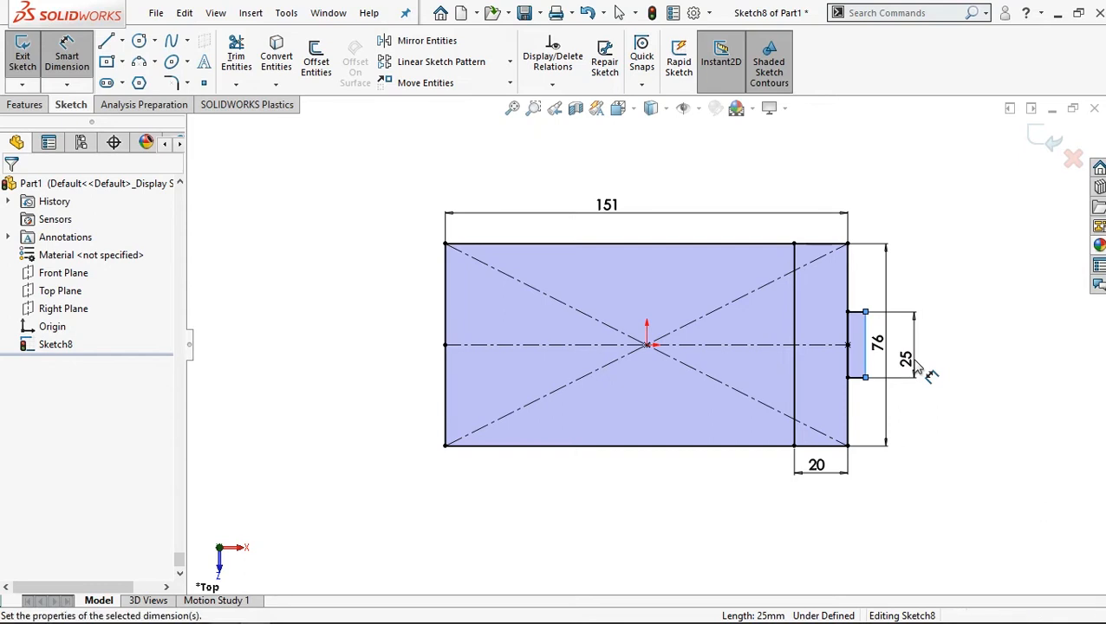
{"action": "double_click", "coordinate": [918, 368]}
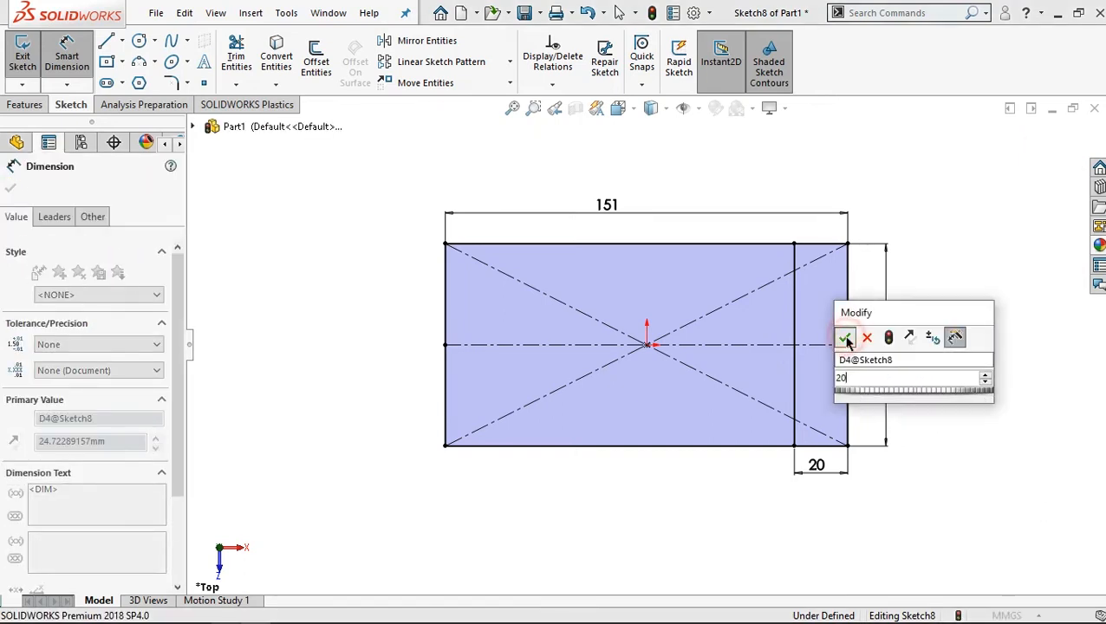
{"action": "left_click", "coordinate": [846, 338]}
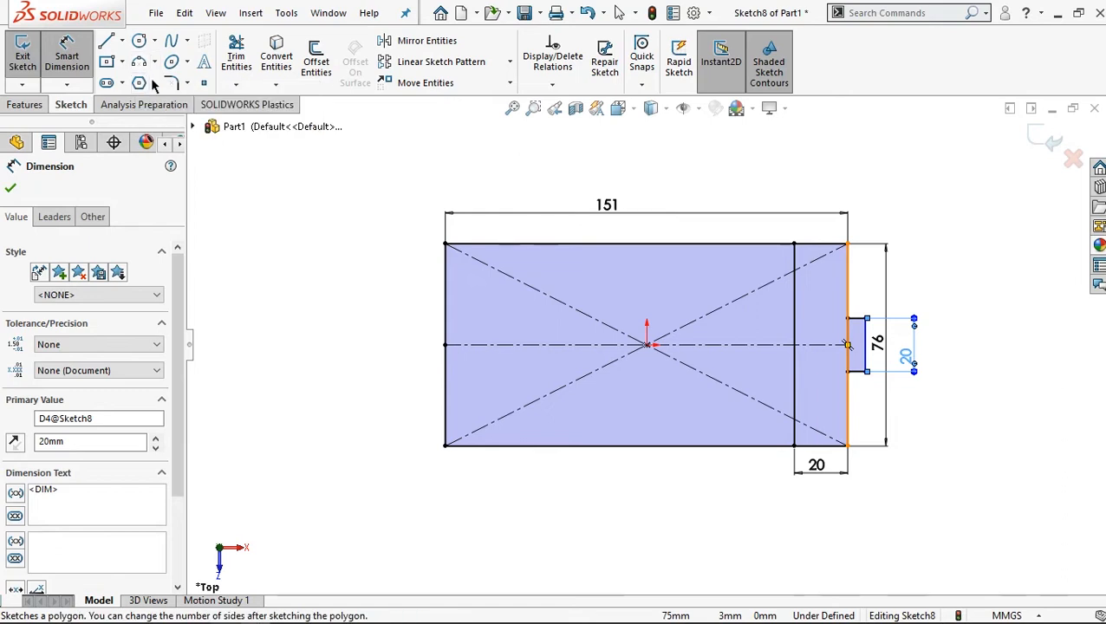
Step: Sketch a vertical straight slot about 34 mm between centres and 16 mm wide near the rectangle's left edge
{"action": "left_click", "coordinate": [124, 84]}
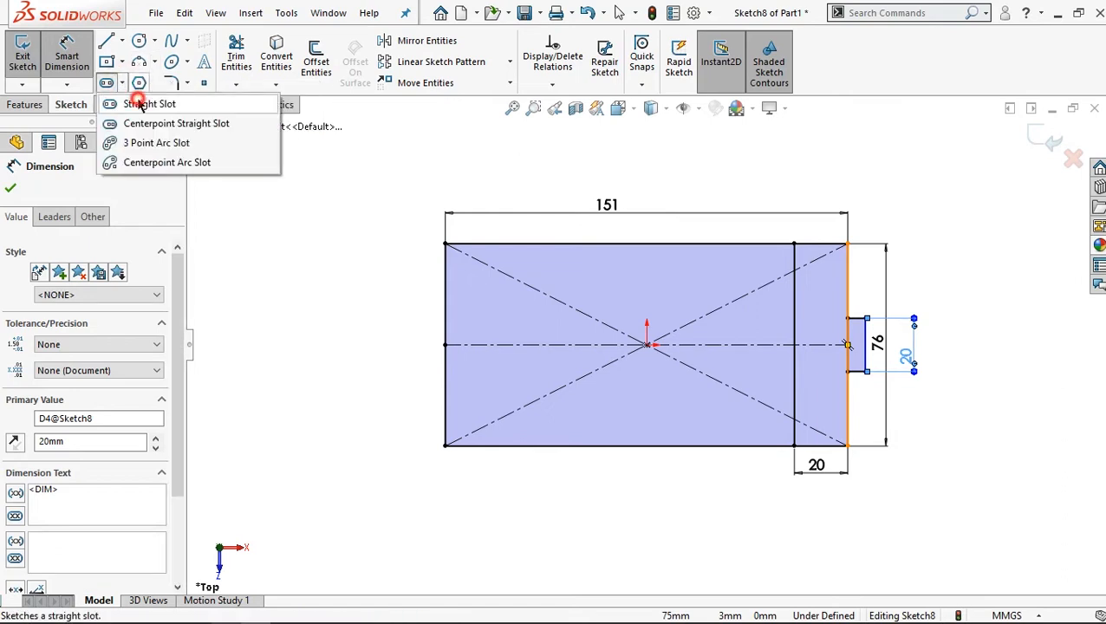
{"action": "left_click", "coordinate": [138, 102]}
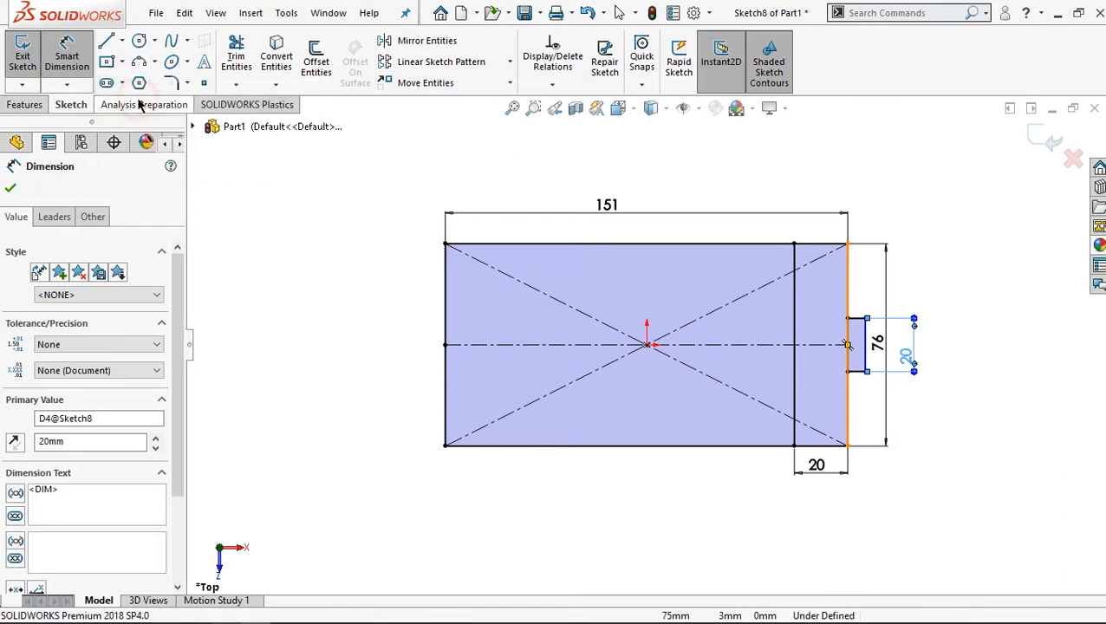
{"action": "left_click", "coordinate": [509, 295]}
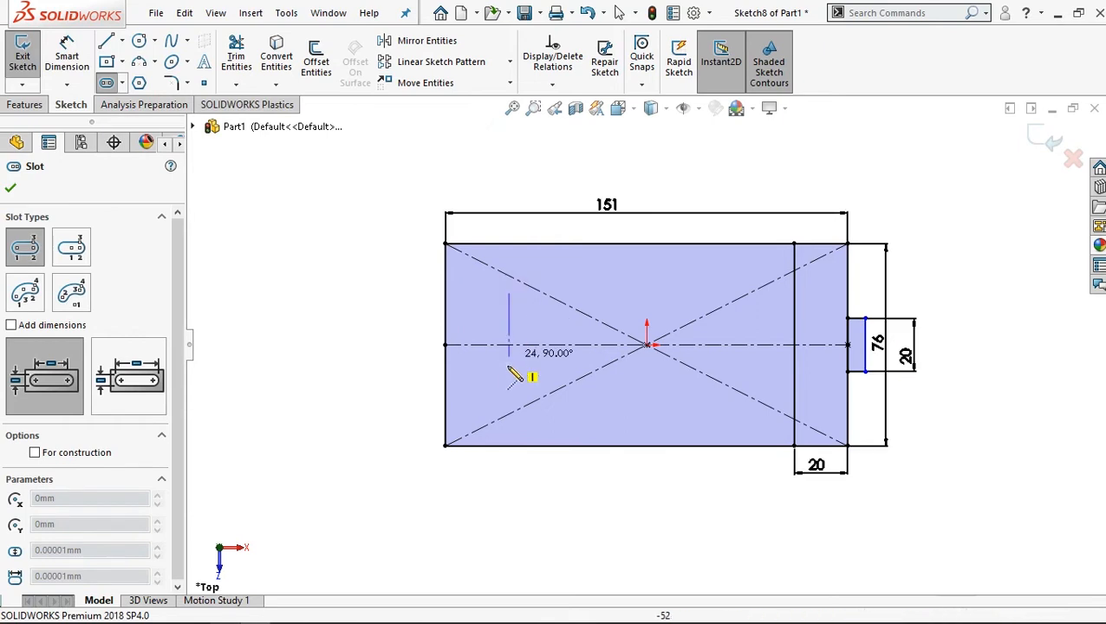
{"action": "left_click", "coordinate": [509, 383]}
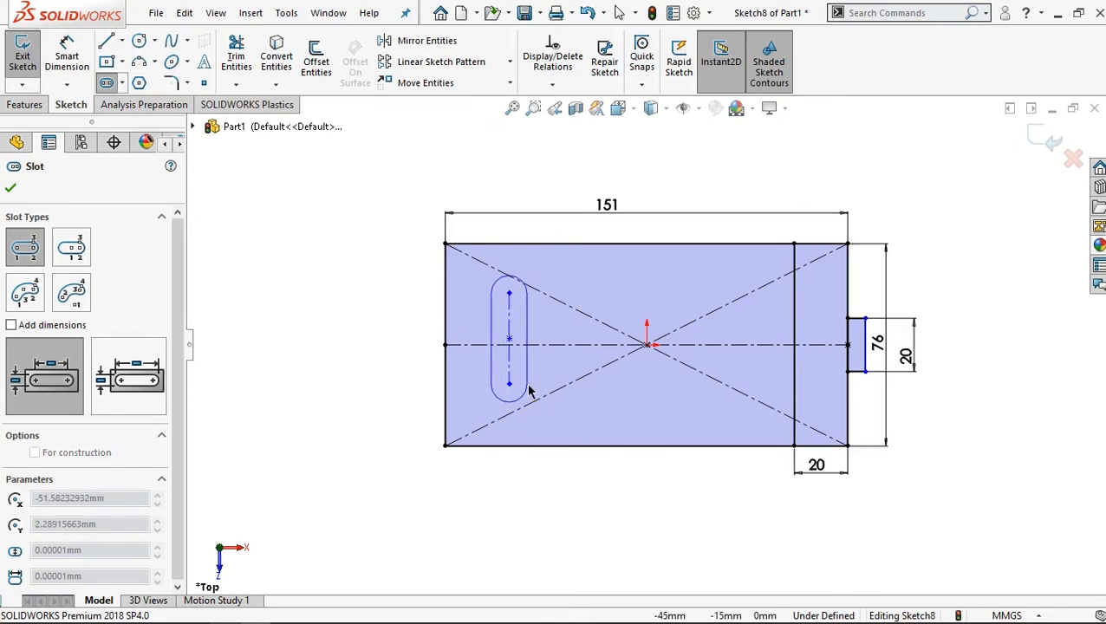
{"action": "left_click", "coordinate": [529, 383]}
Step: Dimension the slot's width between its two straight sides and set it to 12 mm
{"action": "left_click", "coordinate": [75, 64]}
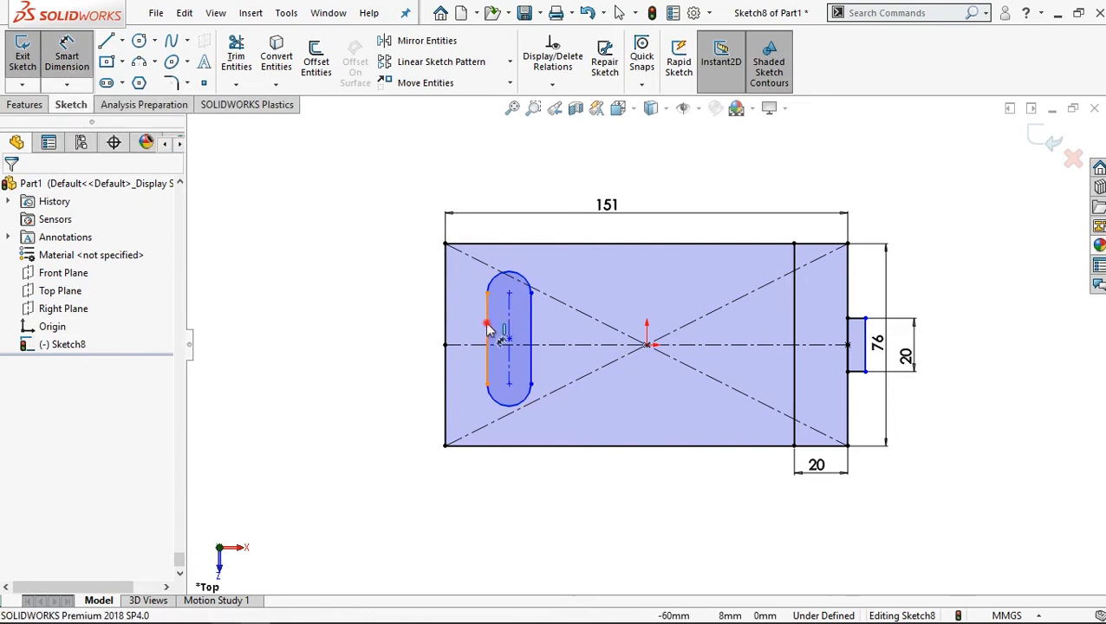
{"action": "left_click", "coordinate": [530, 338]}
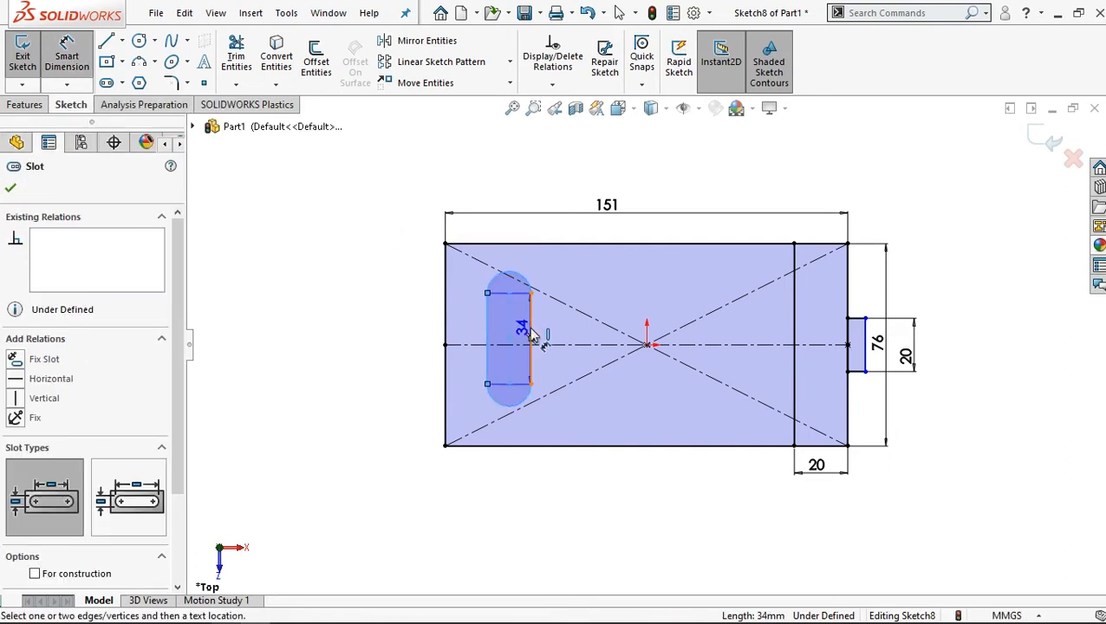
{"action": "left_click", "coordinate": [510, 434]}
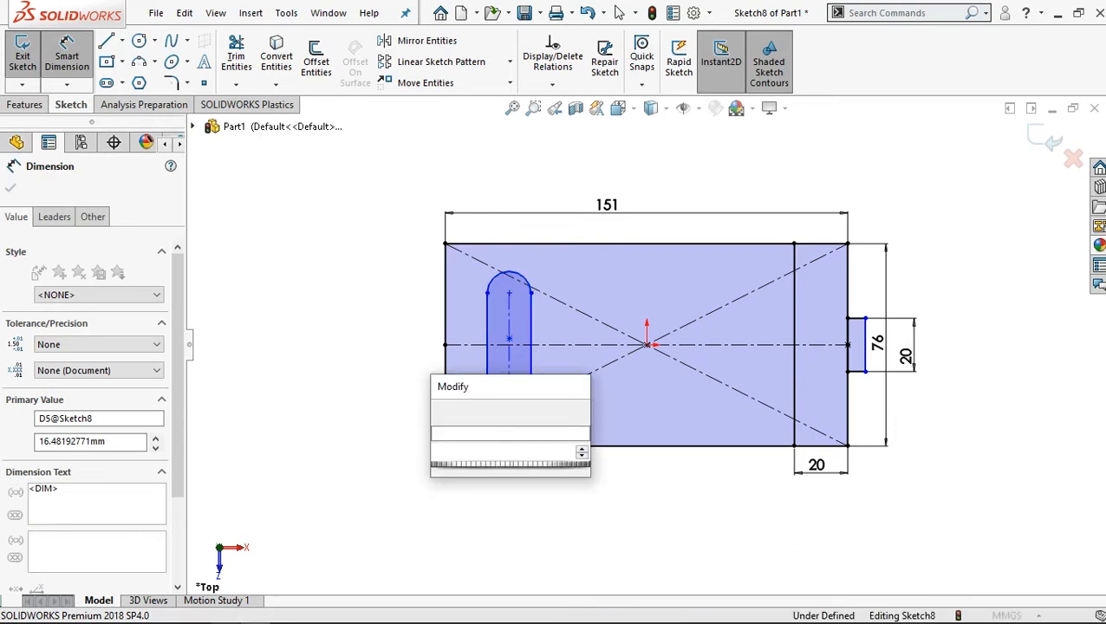
{"action": "type", "text": "12"}
{"action": "left_click", "coordinate": [442, 413]}
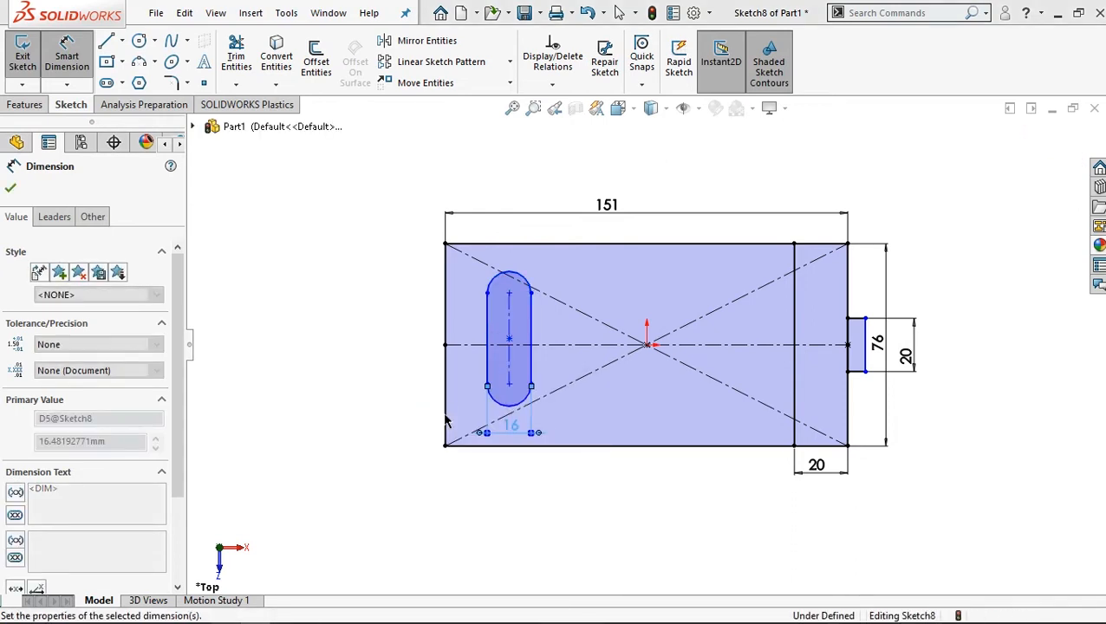
Step: Dimension the distance from the slot's right side to the inner vertical line and set it to 106 mm
{"action": "left_click", "coordinate": [519, 358]}
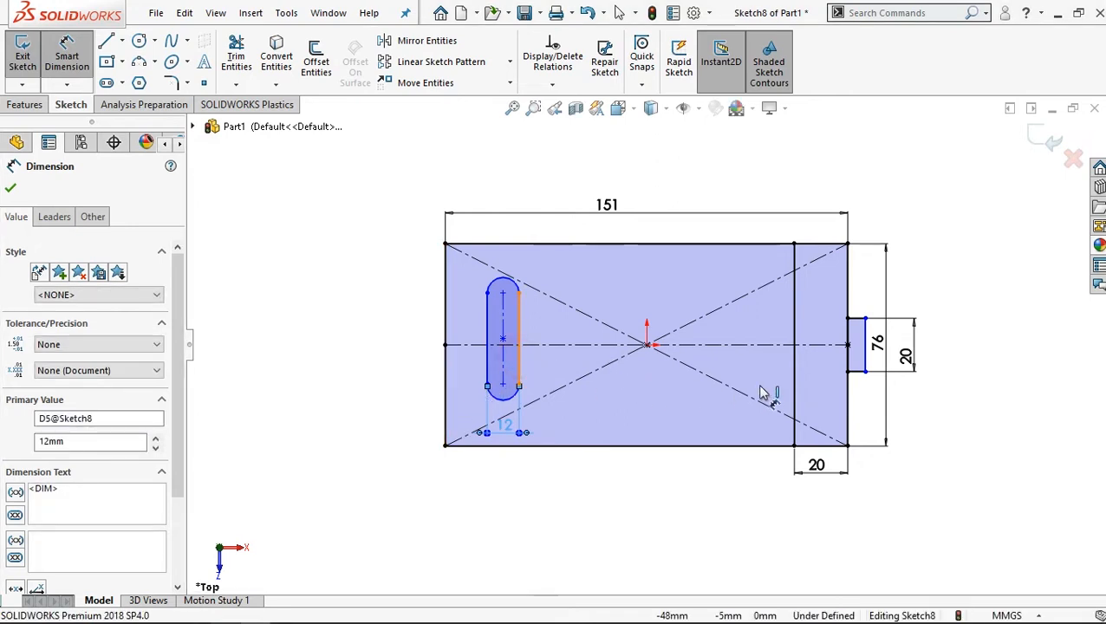
{"action": "left_click", "coordinate": [793, 382]}
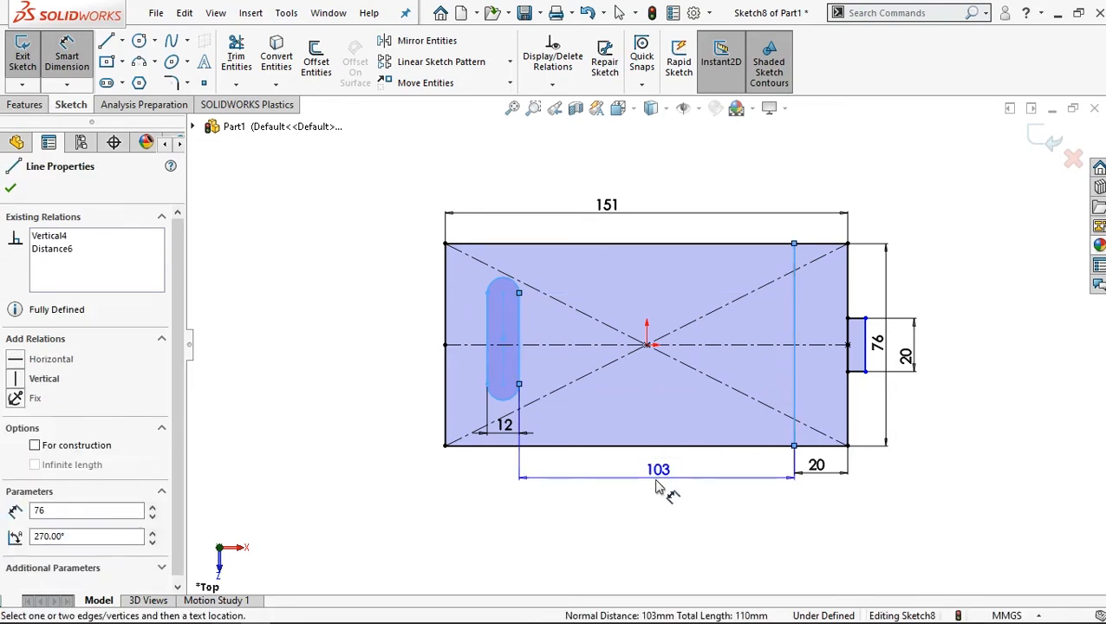
{"action": "left_click", "coordinate": [656, 487]}
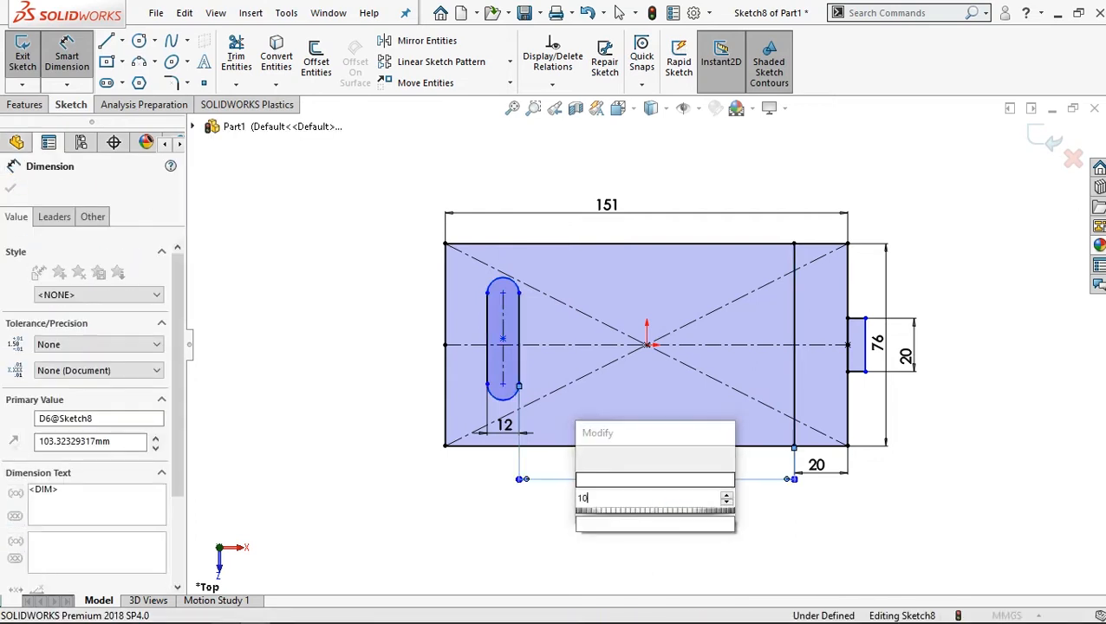
{"action": "type", "text": "106"}
{"action": "left_click", "coordinate": [587, 457]}
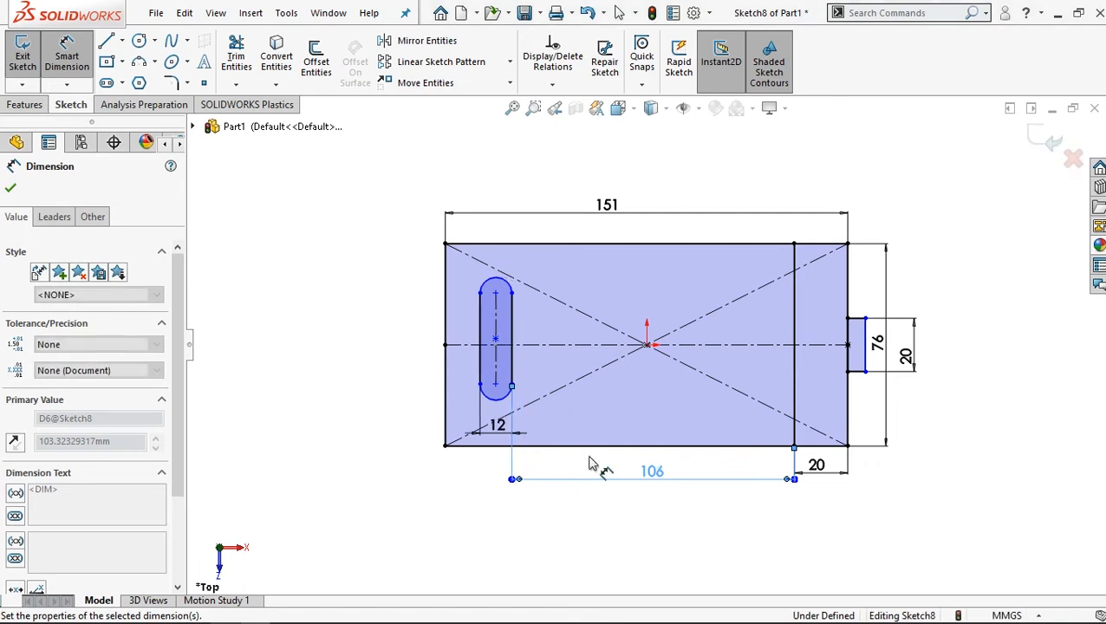
Step: Dimension the distance between the slot's two arc centres and set it to 26 mm
{"action": "left_click", "coordinate": [495, 384]}
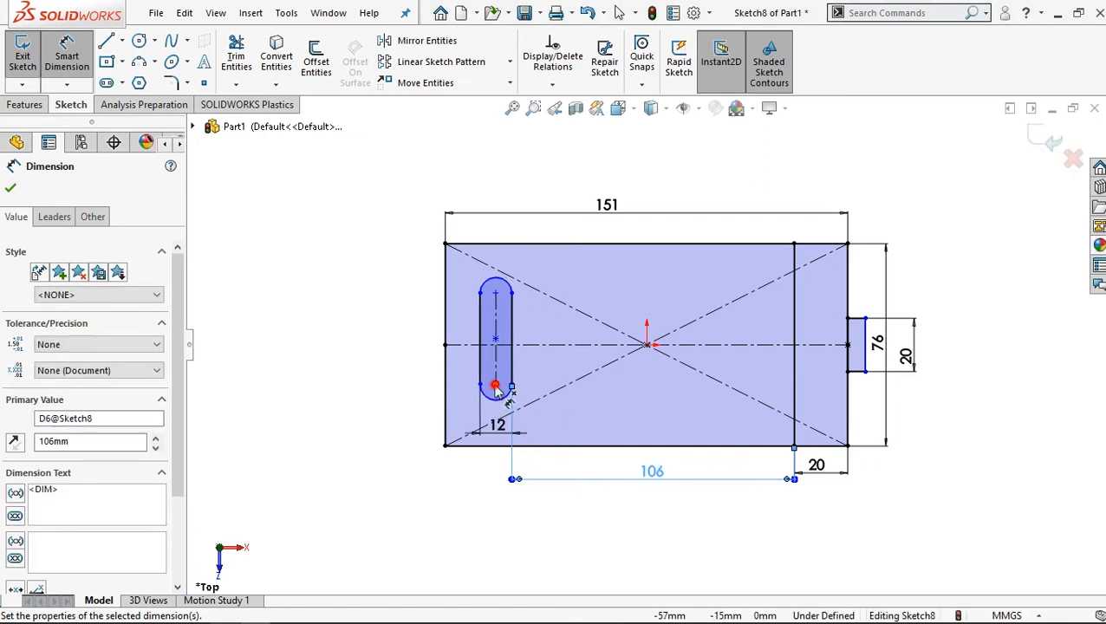
{"action": "left_click", "coordinate": [496, 299]}
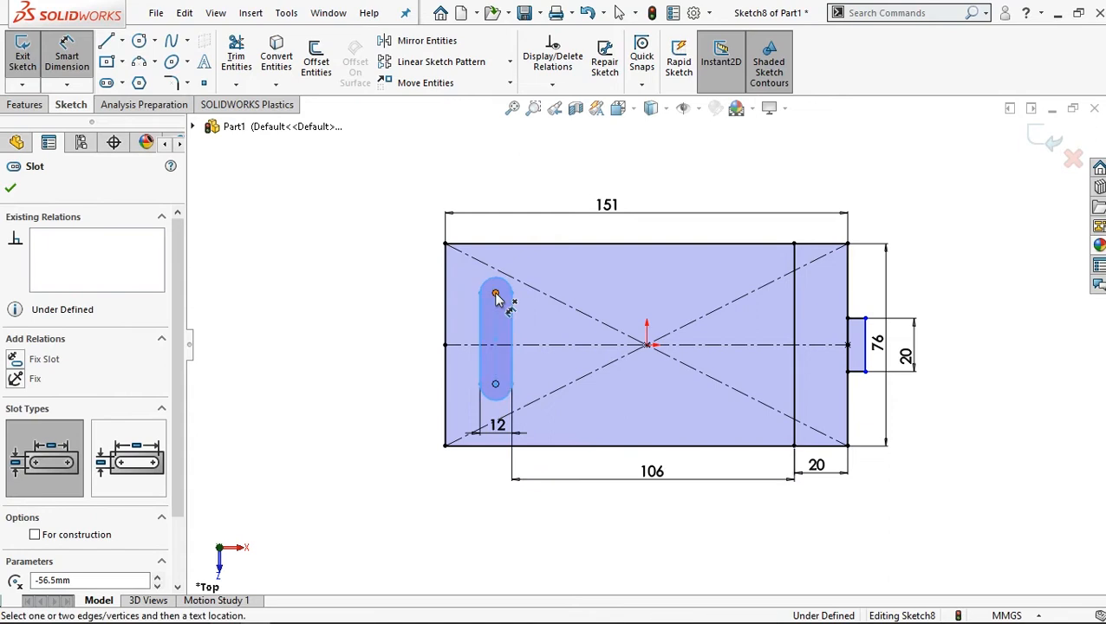
{"action": "left_click", "coordinate": [538, 335]}
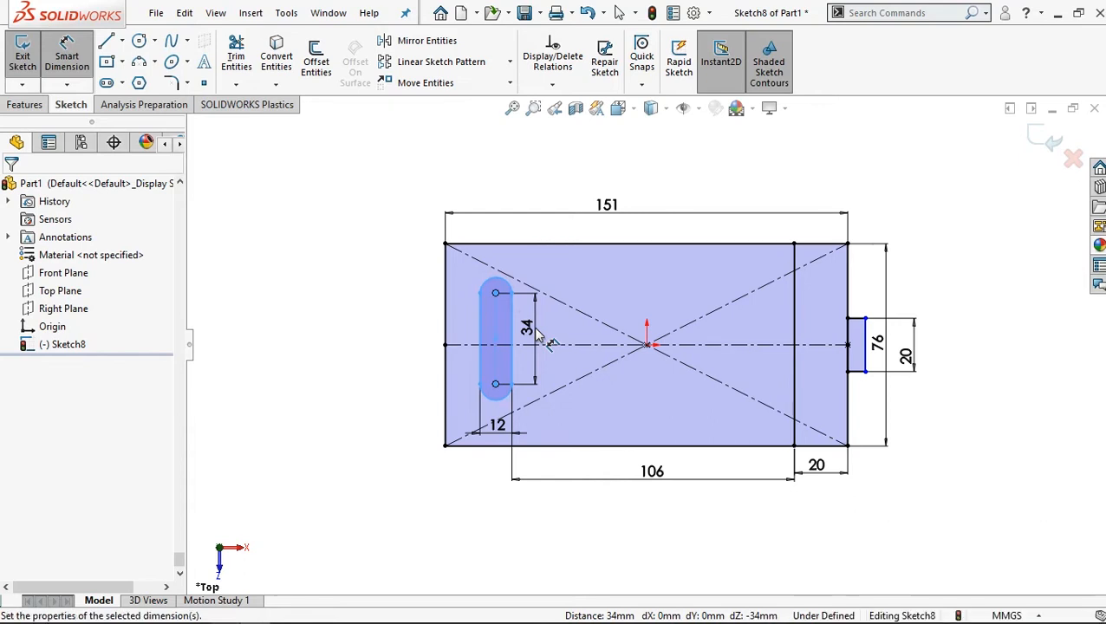
{"action": "type", "text": "26"}
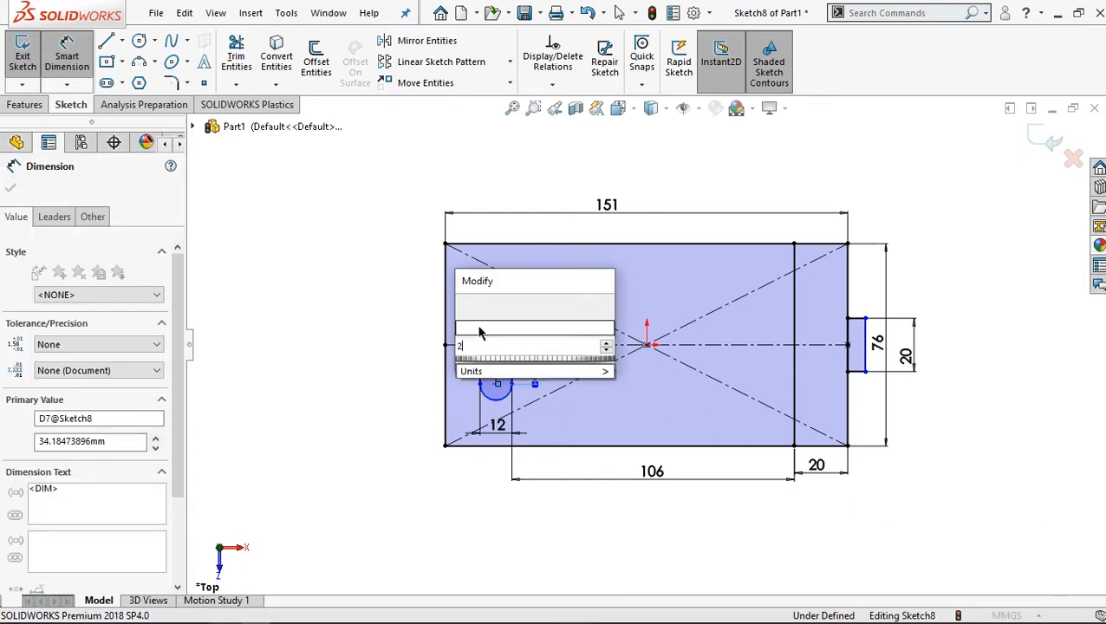
{"action": "left_click", "coordinate": [466, 307]}
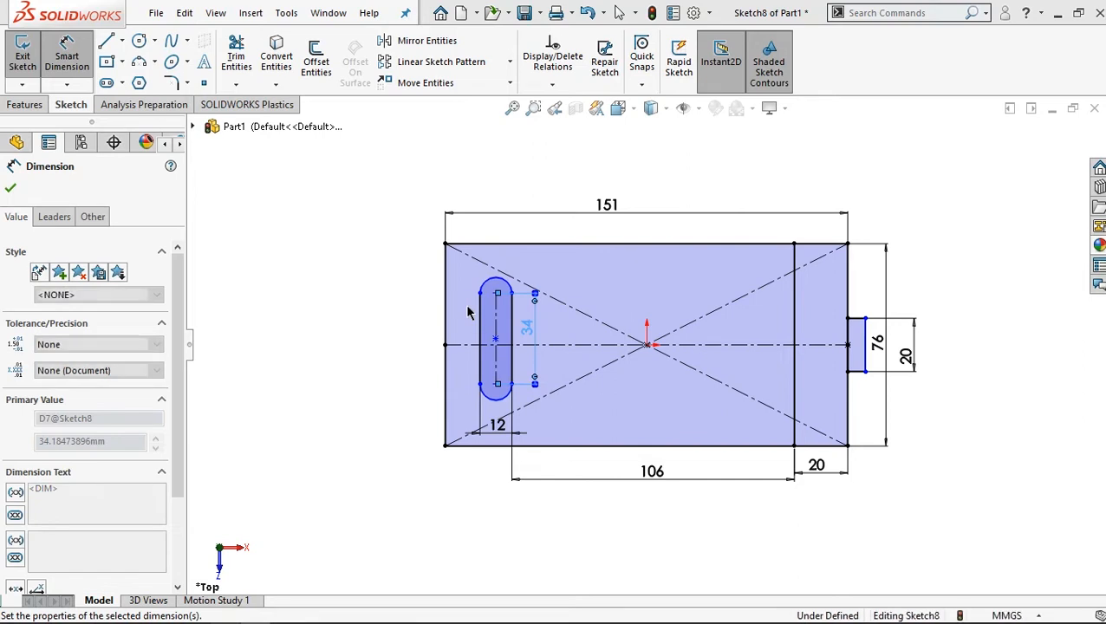
{"action": "left_click", "coordinate": [10, 189]}
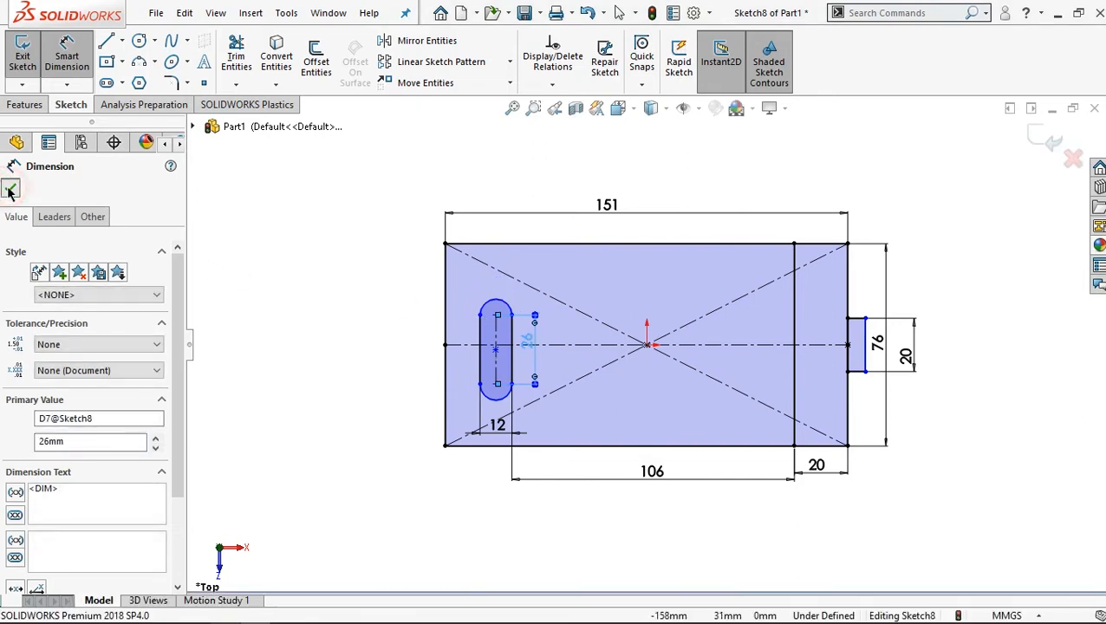
Step: Add a horizontal relation between the slot's centre point and the midpoint of the rectangle's left edge
{"action": "left_click", "coordinate": [496, 351]}
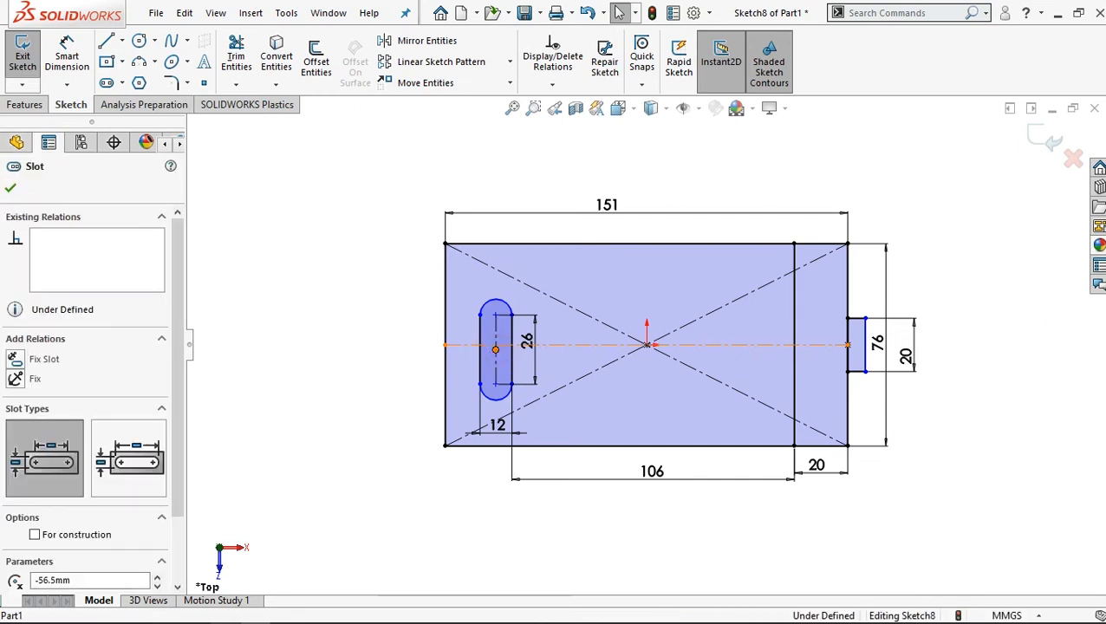
{"action": "left_click", "coordinate": [446, 345]}
{"action": "left_click", "coordinate": [446, 347], "text": "ctrl"}
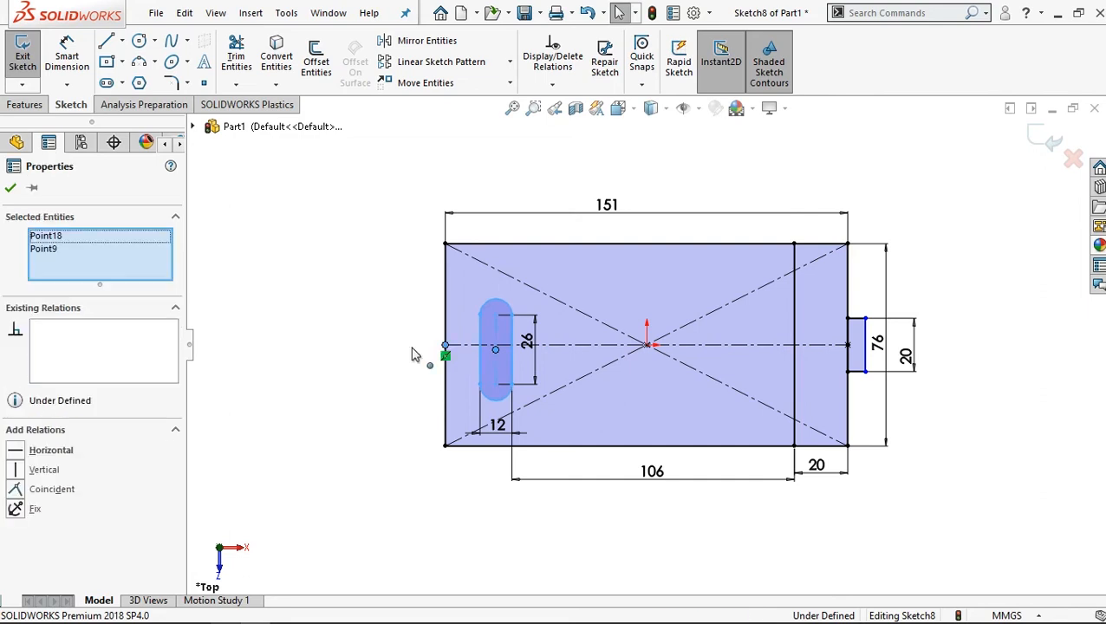
{"action": "left_click", "coordinate": [17, 451]}
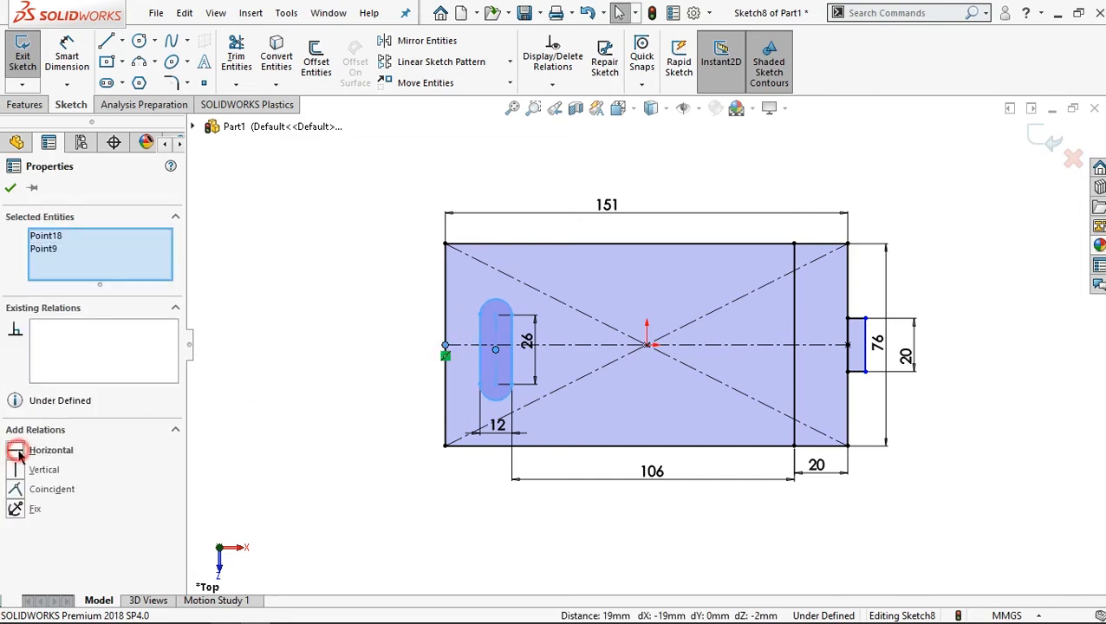
{"action": "left_click", "coordinate": [10, 190]}
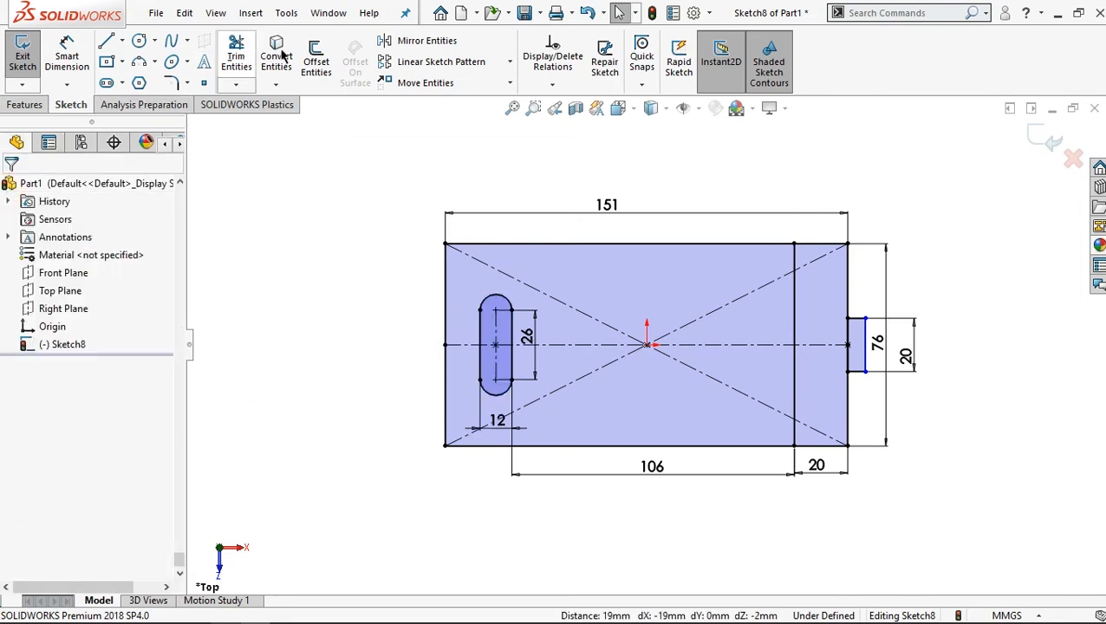
Step: Offset the slot's outline outward by 6 mm as a closed chain
{"action": "left_click", "coordinate": [315, 62]}
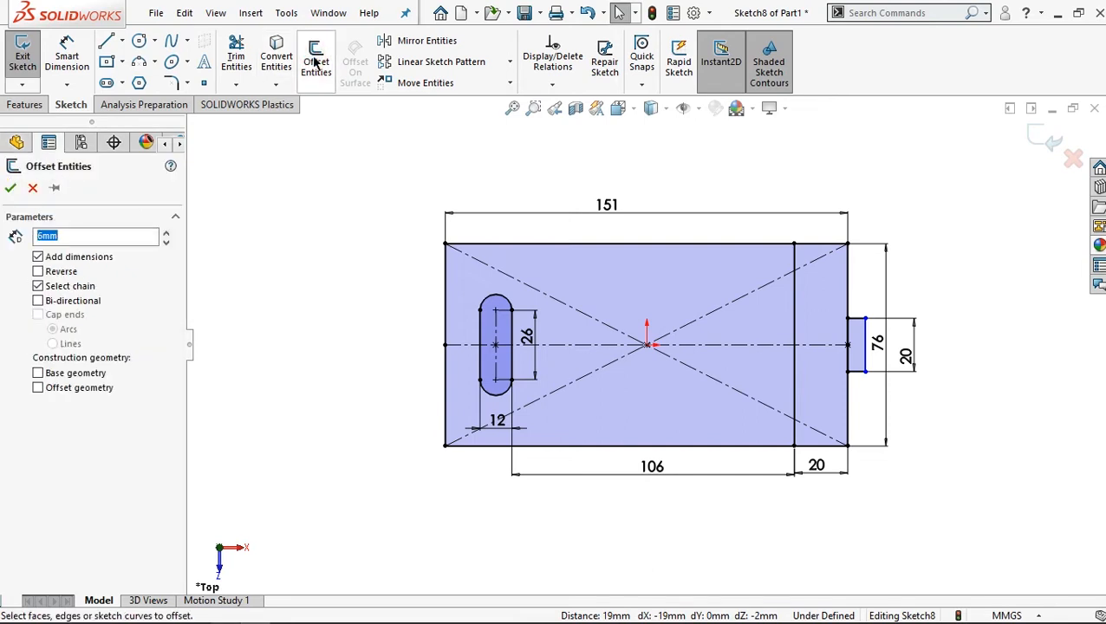
{"action": "left_click", "coordinate": [479, 331]}
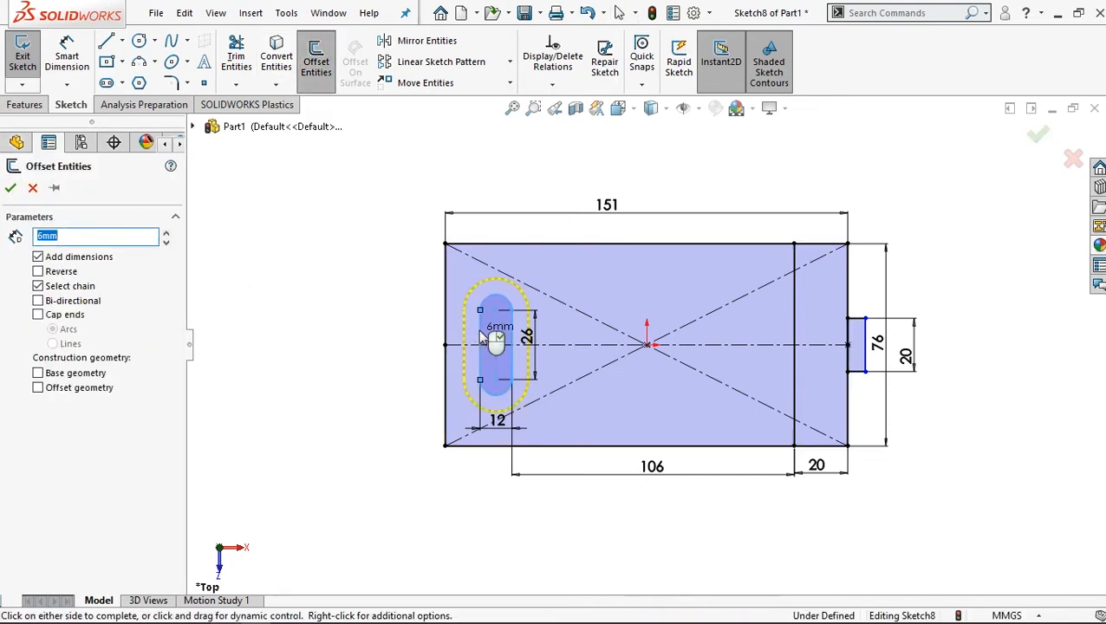
{"action": "left_click", "coordinate": [11, 190]}
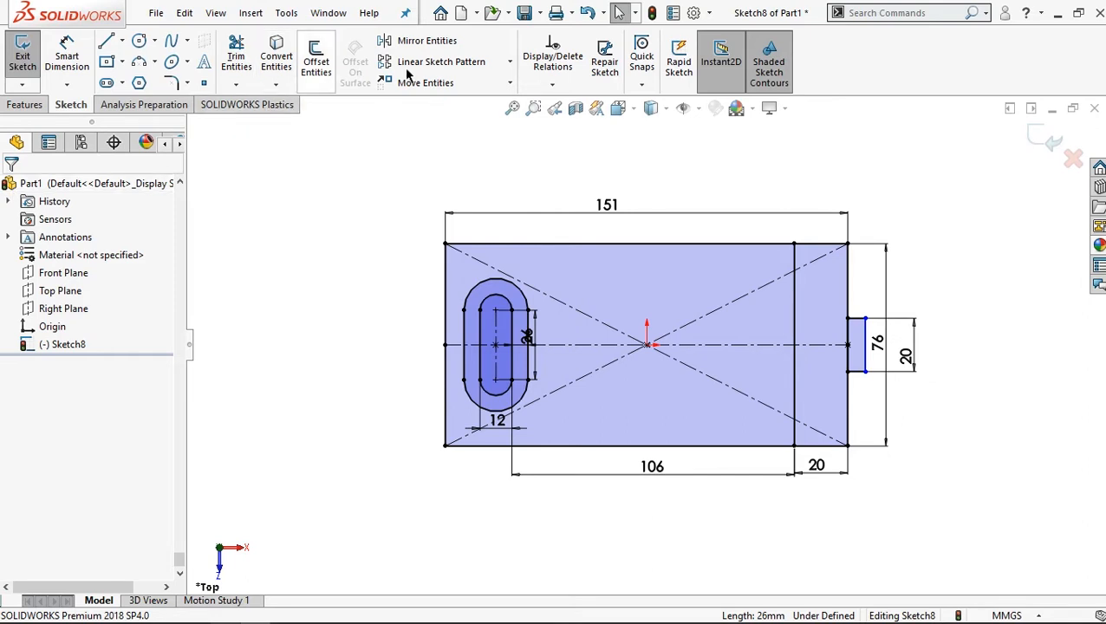
Step: Fillet the rectangle's two left corners with a 25 mm radius, accepting the removal of conflicting relations
{"action": "left_click", "coordinate": [174, 83]}
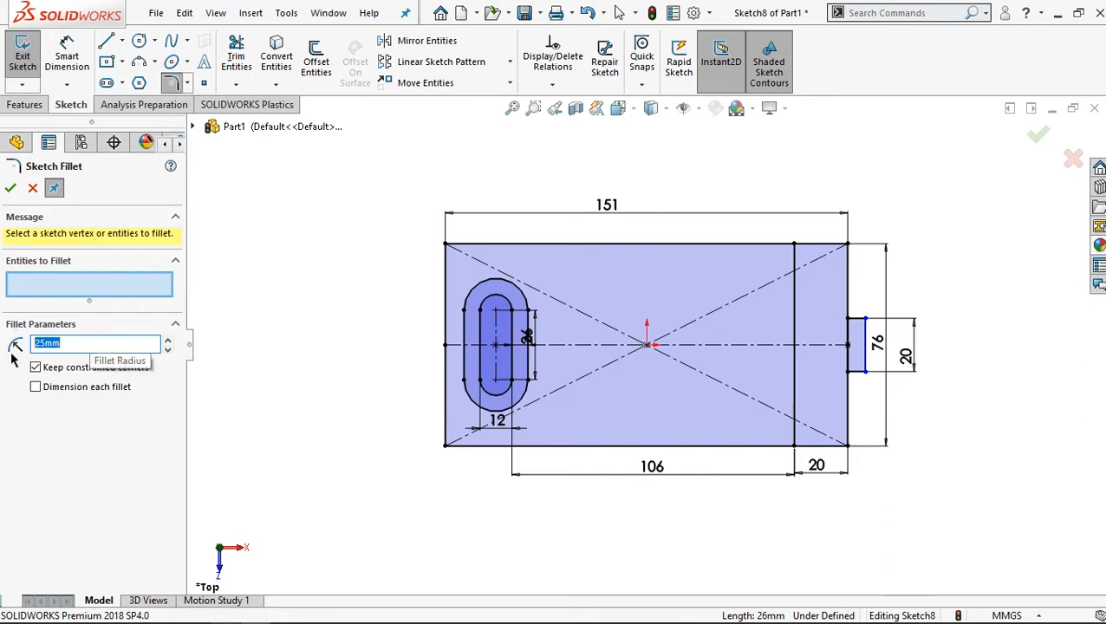
{"action": "left_click", "coordinate": [443, 447]}
{"action": "left_click", "coordinate": [582, 335]}
{"action": "left_click", "coordinate": [445, 245]}
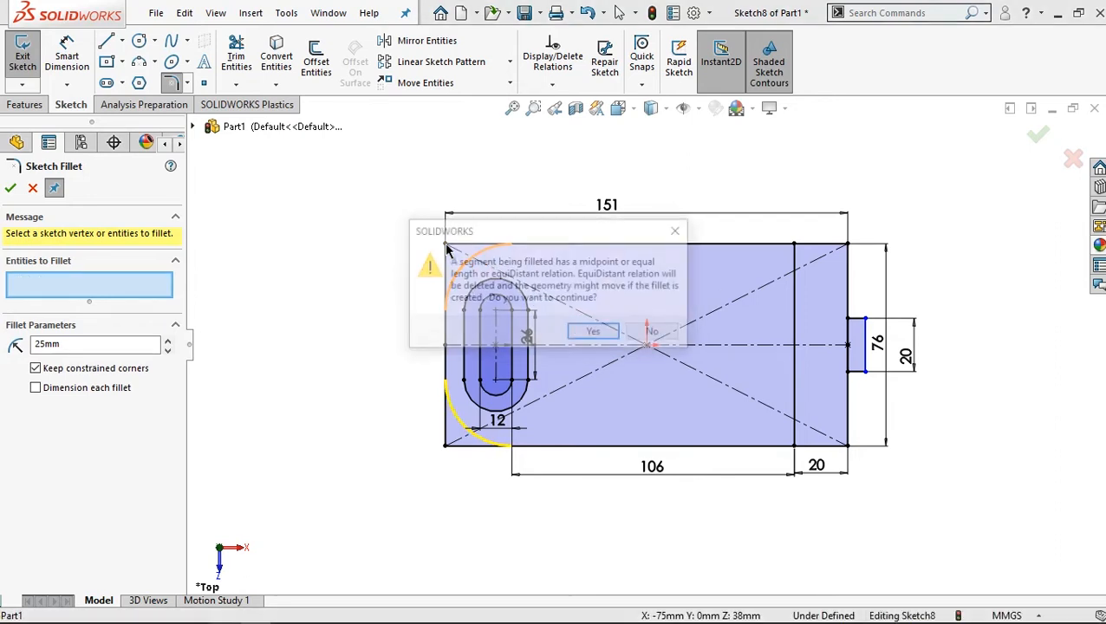
{"action": "left_click", "coordinate": [598, 332]}
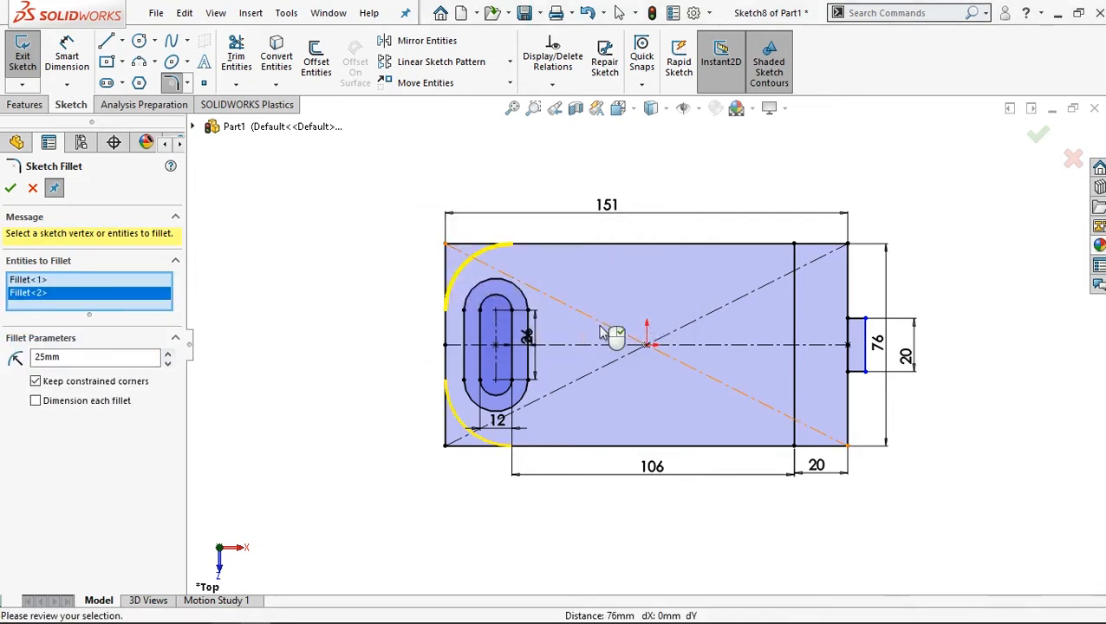
{"action": "left_click", "coordinate": [11, 188]}
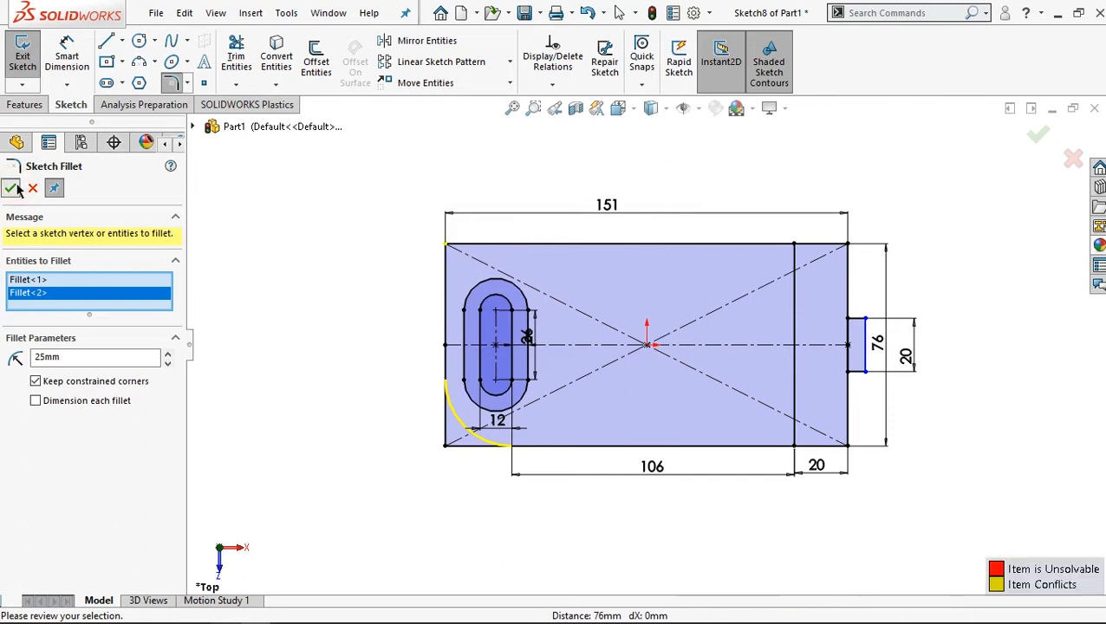
{"action": "left_click", "coordinate": [11, 188]}
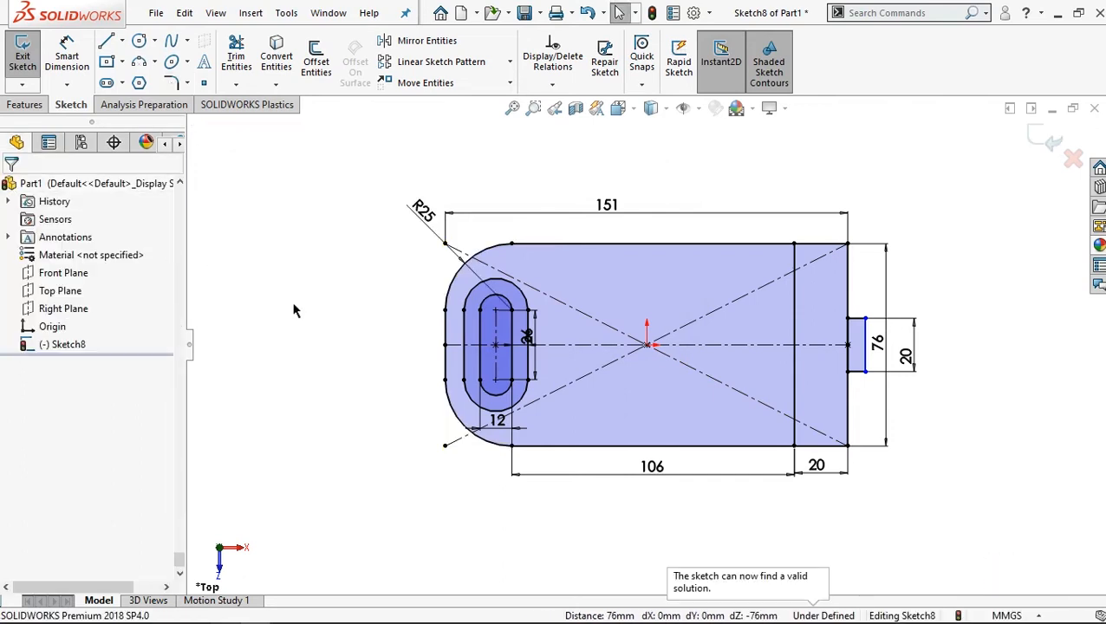
Step: Extrude the main plate region and the ring around the slot 20 mm downward, leaving the slot open and the end strip out
{"action": "left_click", "coordinate": [25, 105]}
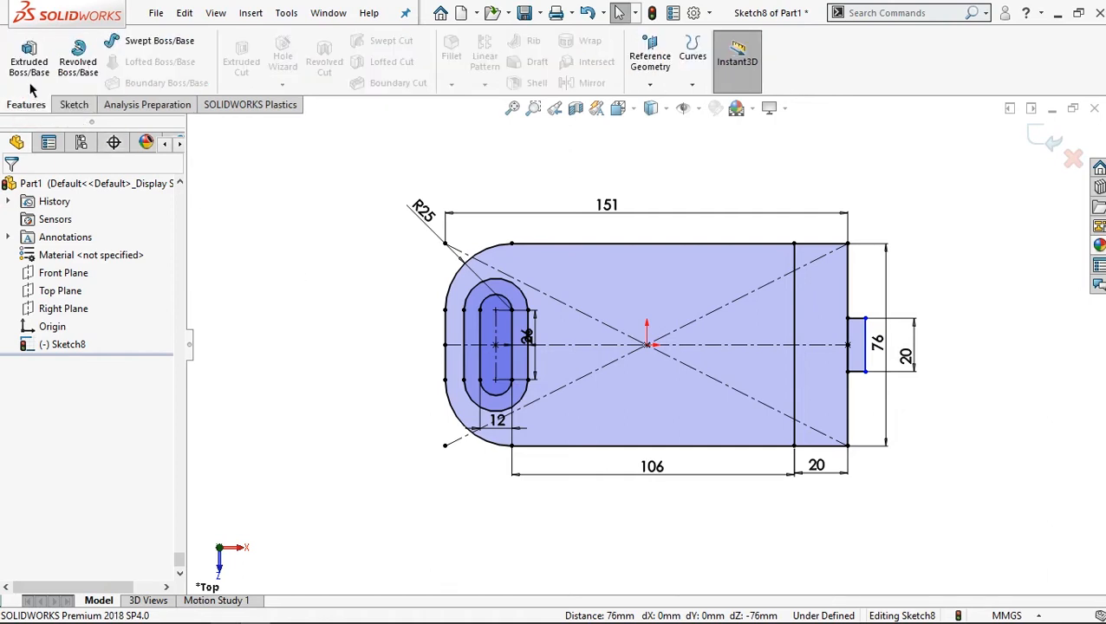
{"action": "left_click", "coordinate": [30, 66]}
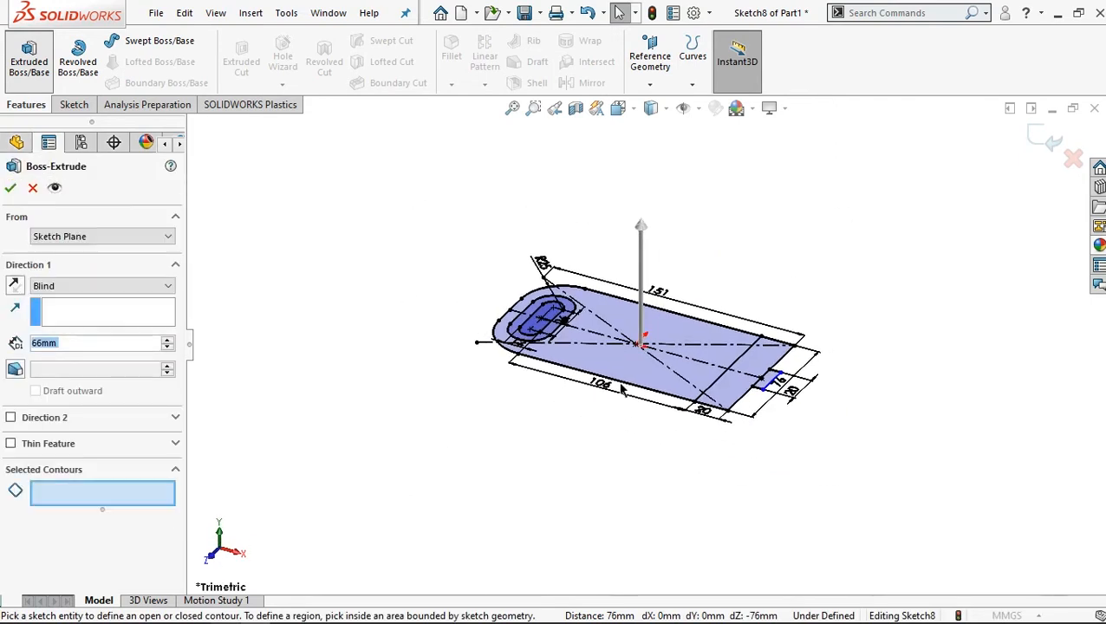
{"action": "scroll", "coordinate": [680, 329], "scroll_direction": "down", "scroll_amount": 5}
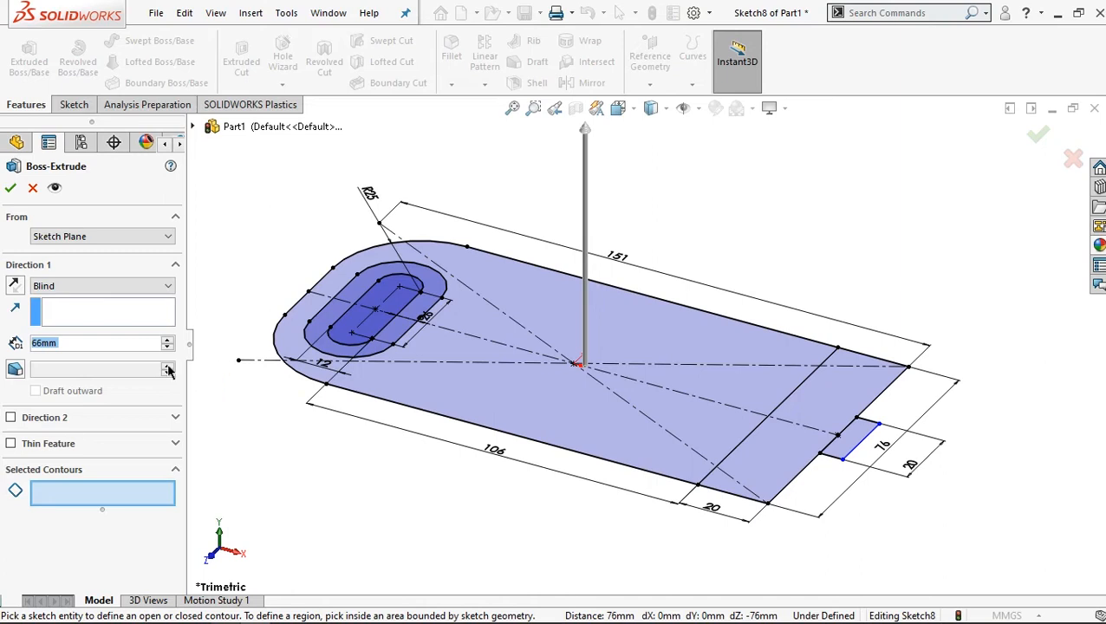
{"action": "type", "text": "20"}
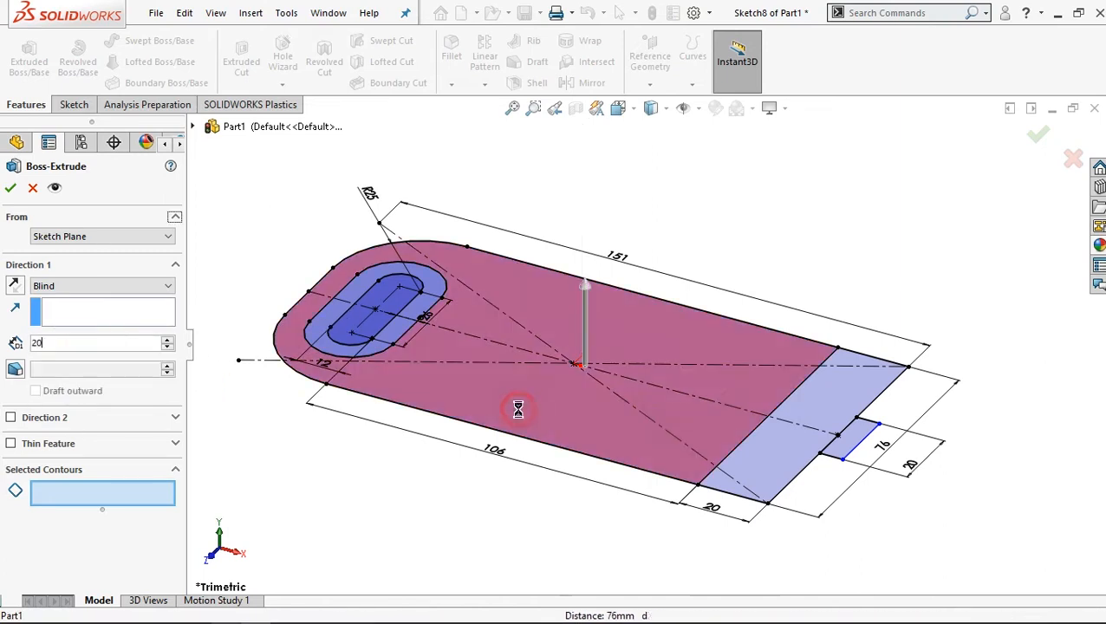
{"action": "left_click", "coordinate": [517, 407]}
{"action": "left_click", "coordinate": [392, 344]}
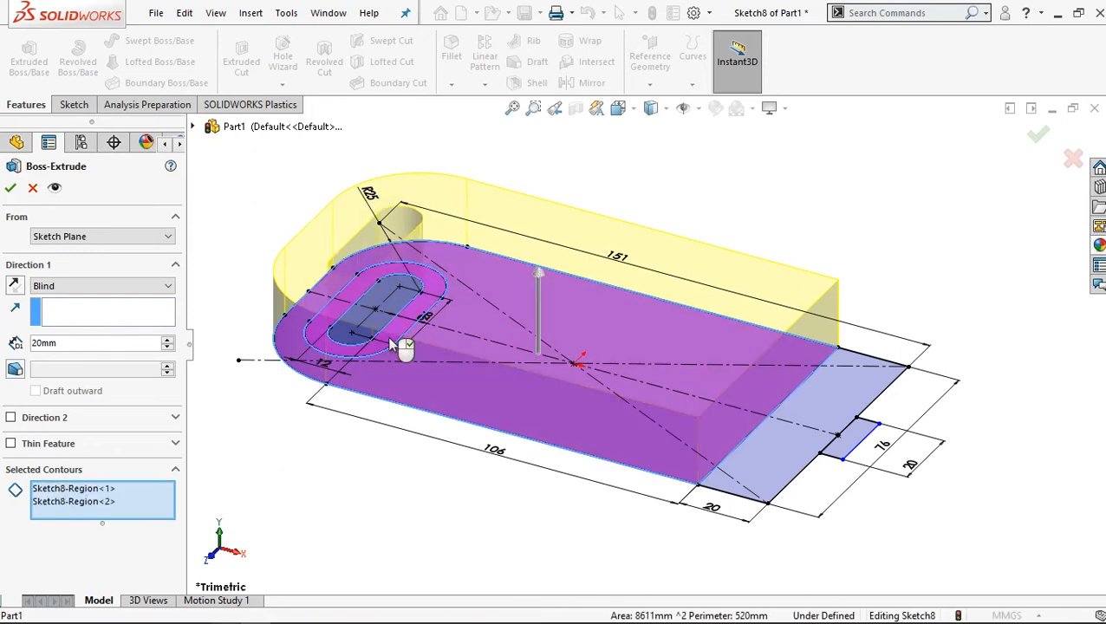
{"action": "left_click", "coordinate": [14, 288]}
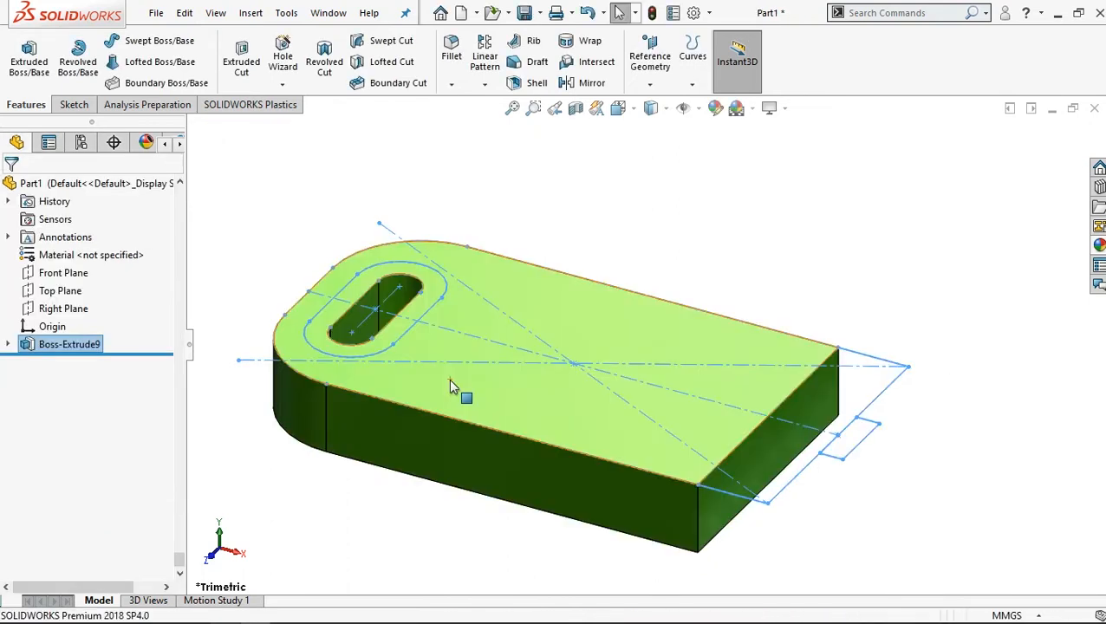
Step: Reuse the same sketch to extrude the ring region around the slot 6 mm upward, merged with the plate
{"action": "left_click", "coordinate": [7, 345]}
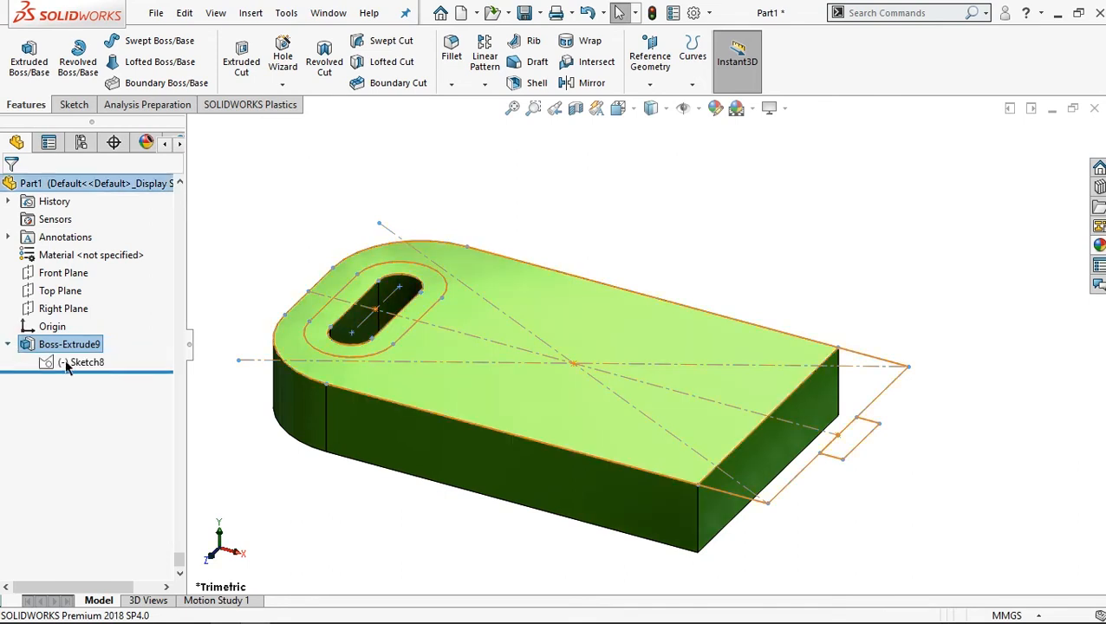
{"action": "left_click", "coordinate": [80, 362]}
{"action": "left_click", "coordinate": [31, 54]}
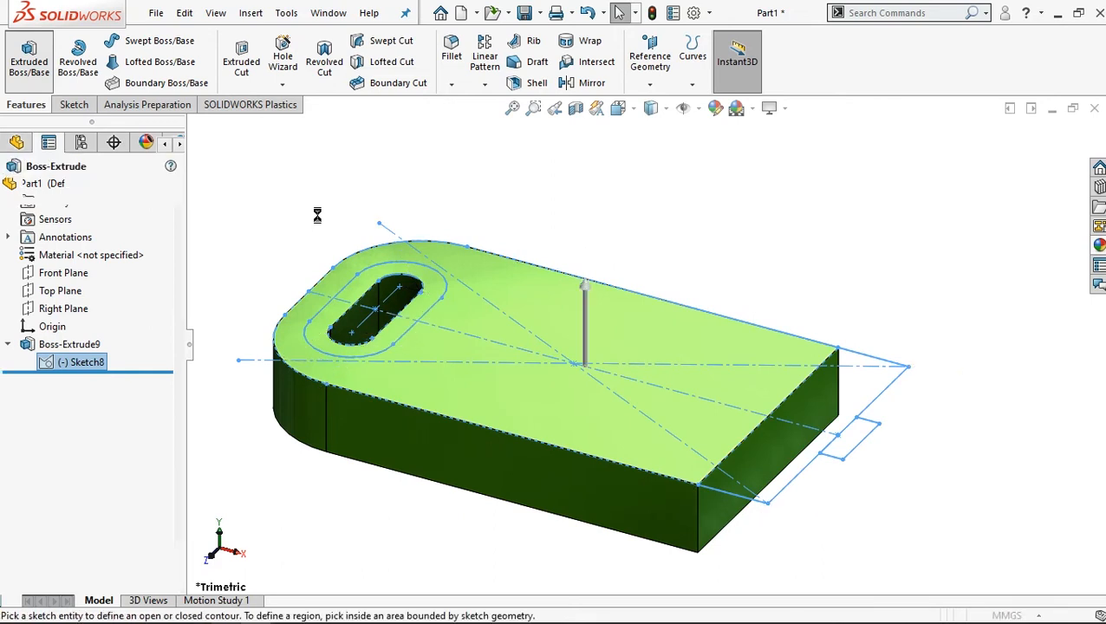
{"action": "type", "text": "6"}
{"action": "left_click", "coordinate": [314, 337]}
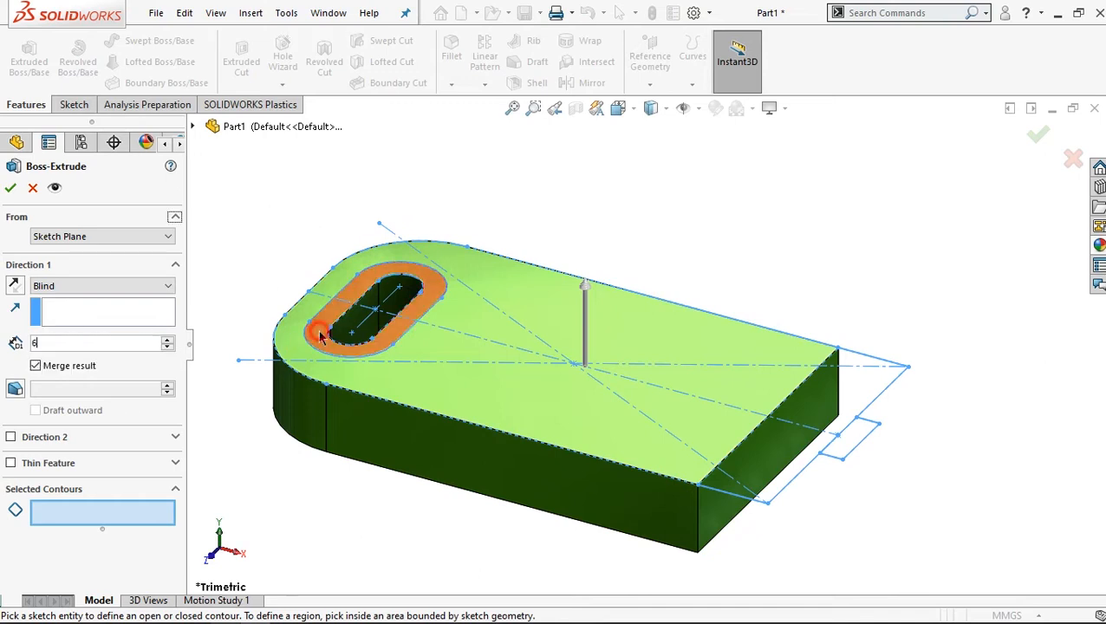
{"action": "left_click", "coordinate": [12, 189]}
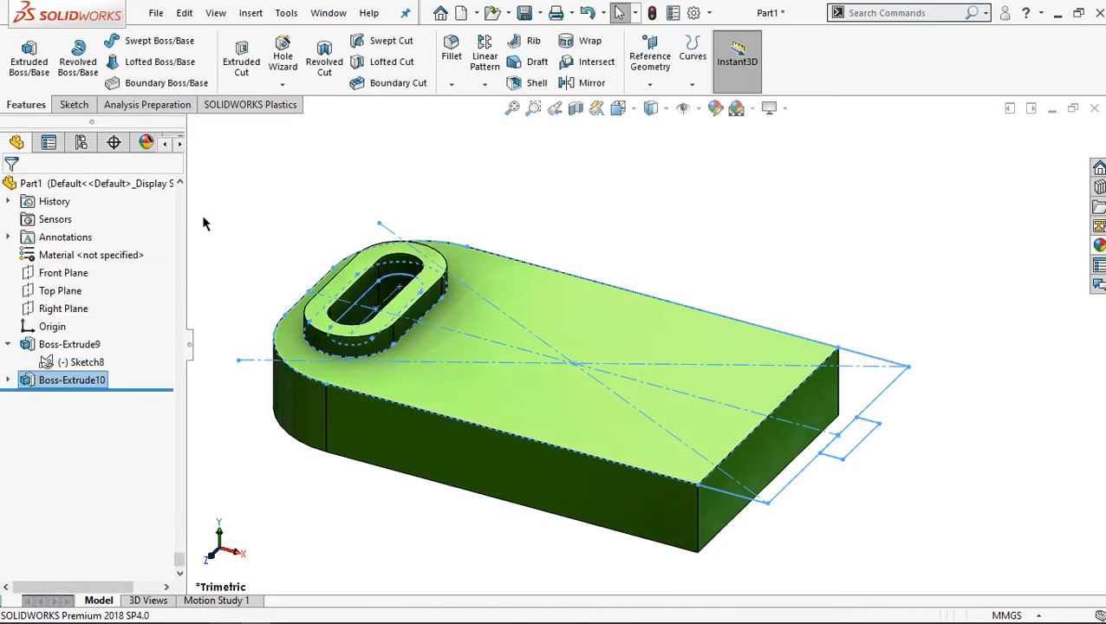
Step: Reuse the sketch to extrude the 20 mm end strip and the side tab downward by 32+20+14 mm, merged with the plate
{"action": "left_click", "coordinate": [8, 380]}
{"action": "left_click", "coordinate": [83, 396]}
{"action": "left_click", "coordinate": [30, 61]}
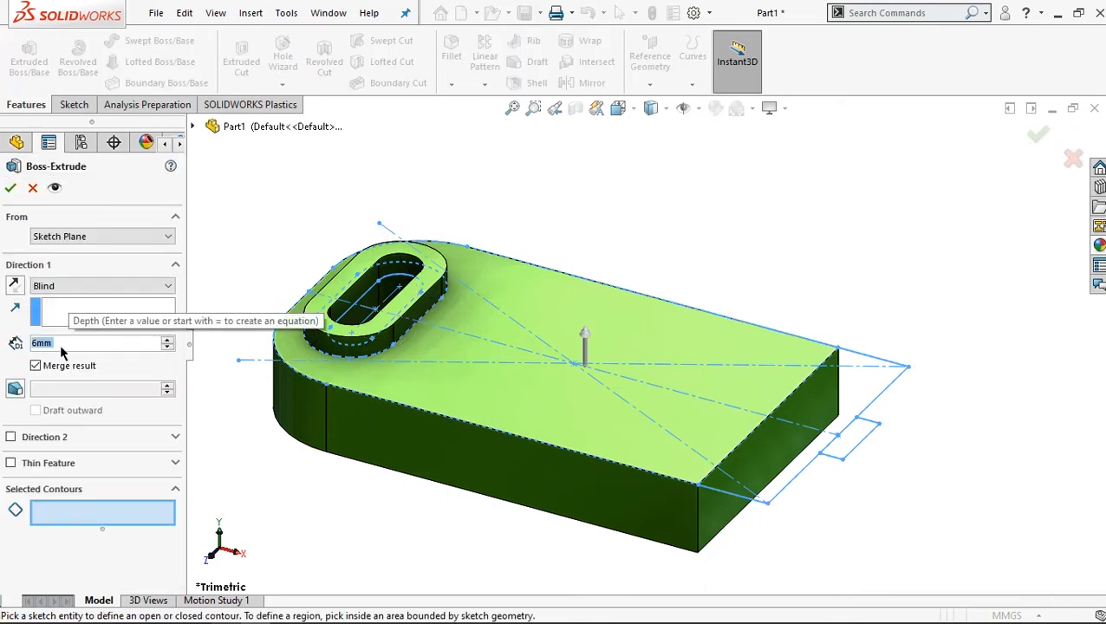
{"action": "type", "text": "32"}
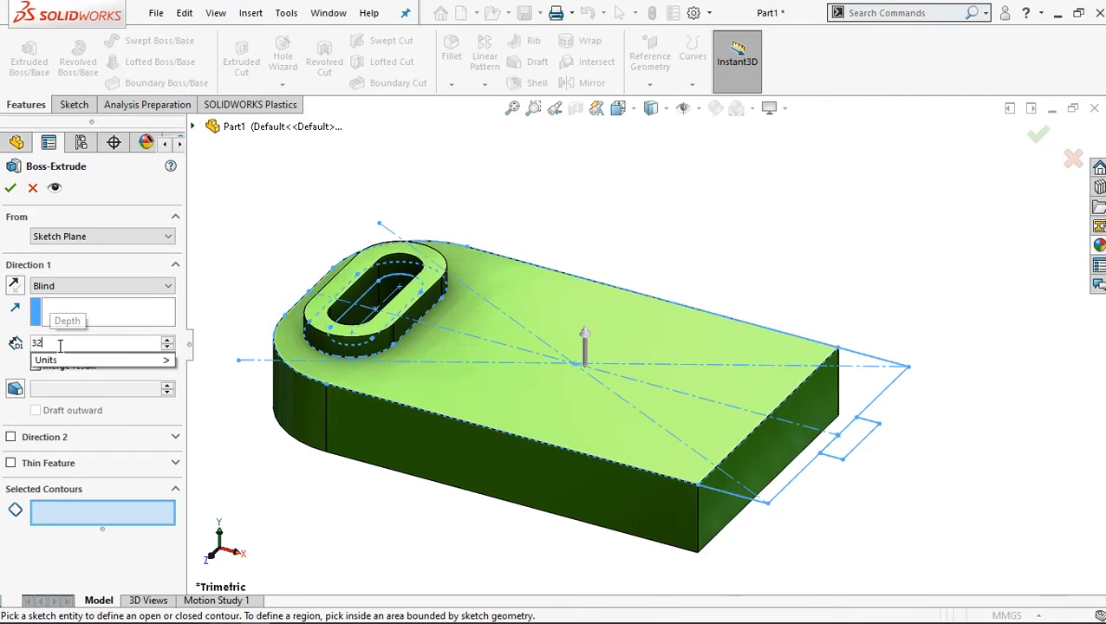
{"action": "type", "text": "+20"}
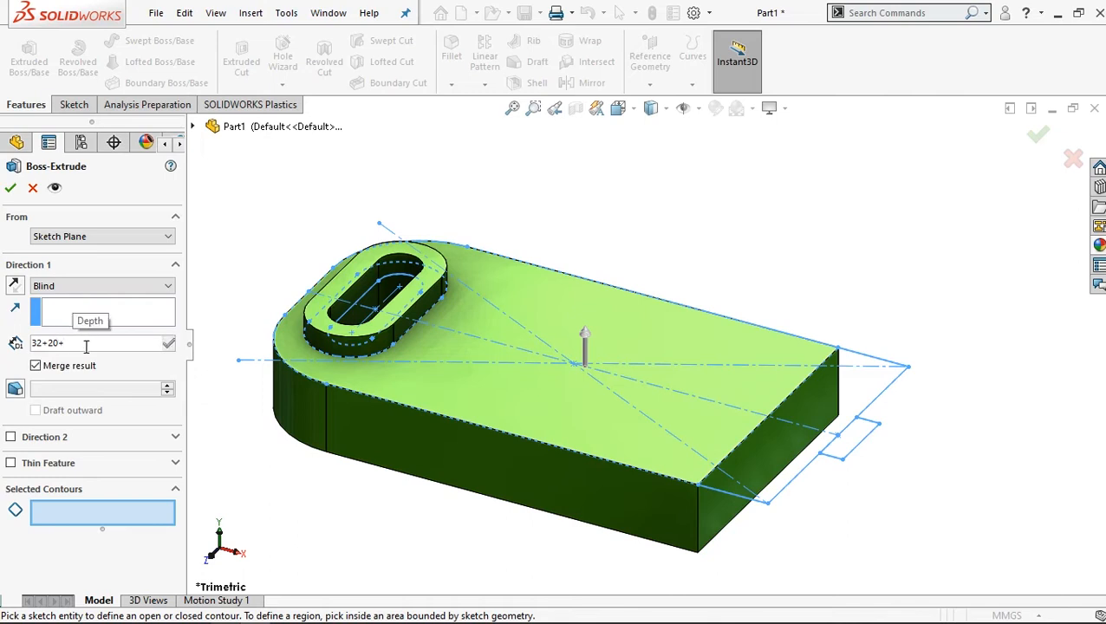
{"action": "type", "text": "+14"}
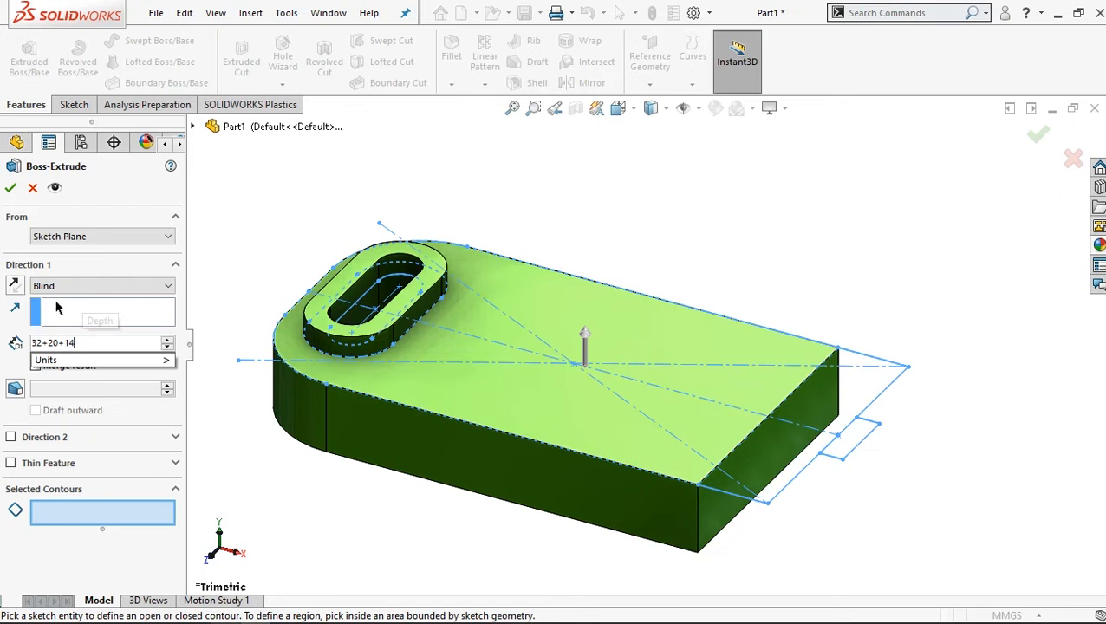
{"action": "key", "text": "Return"}
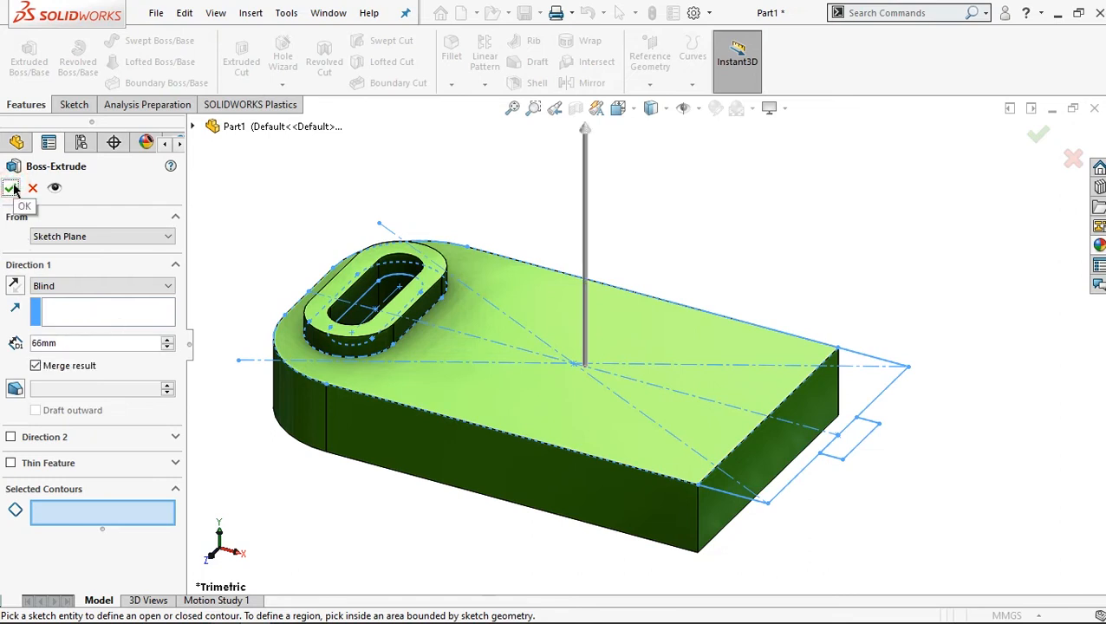
{"action": "left_click", "coordinate": [784, 477]}
{"action": "left_click", "coordinate": [848, 453]}
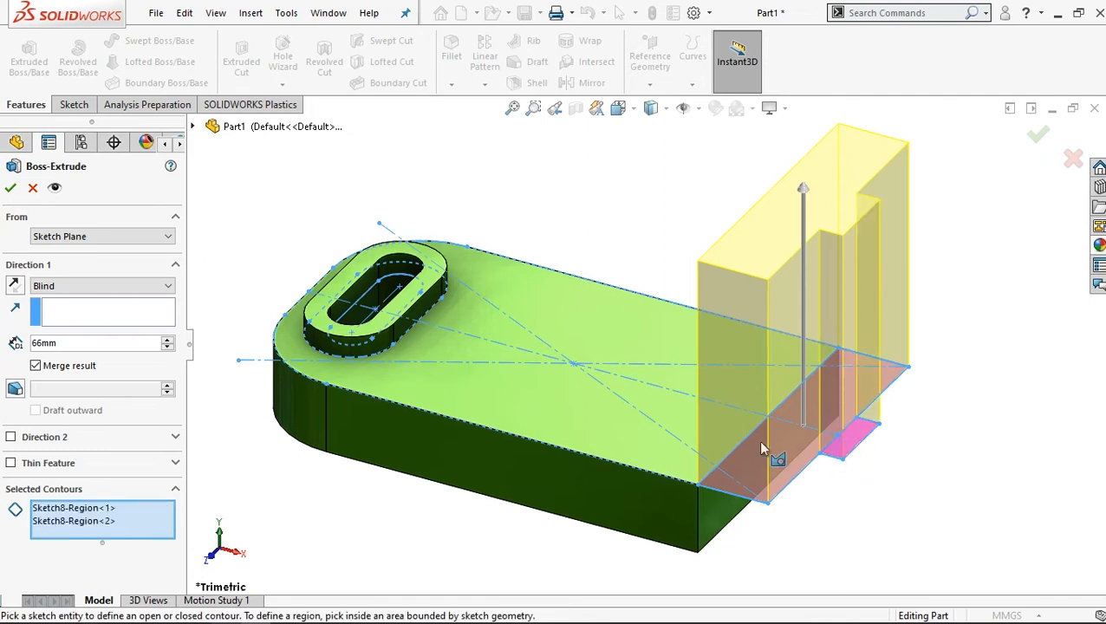
{"action": "left_click", "coordinate": [14, 289]}
{"action": "scroll", "coordinate": [667, 429], "scroll_direction": "up", "scroll_amount": 3}
{"action": "scroll", "coordinate": [694, 512], "scroll_direction": "down", "scroll_amount": 1}
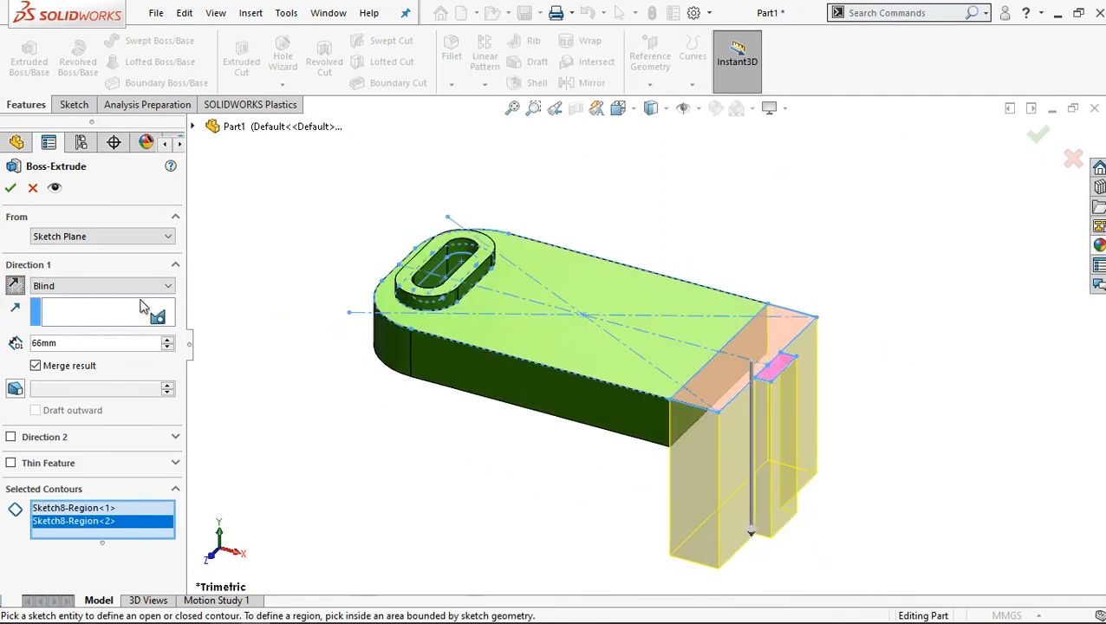
{"action": "left_click", "coordinate": [11, 189]}
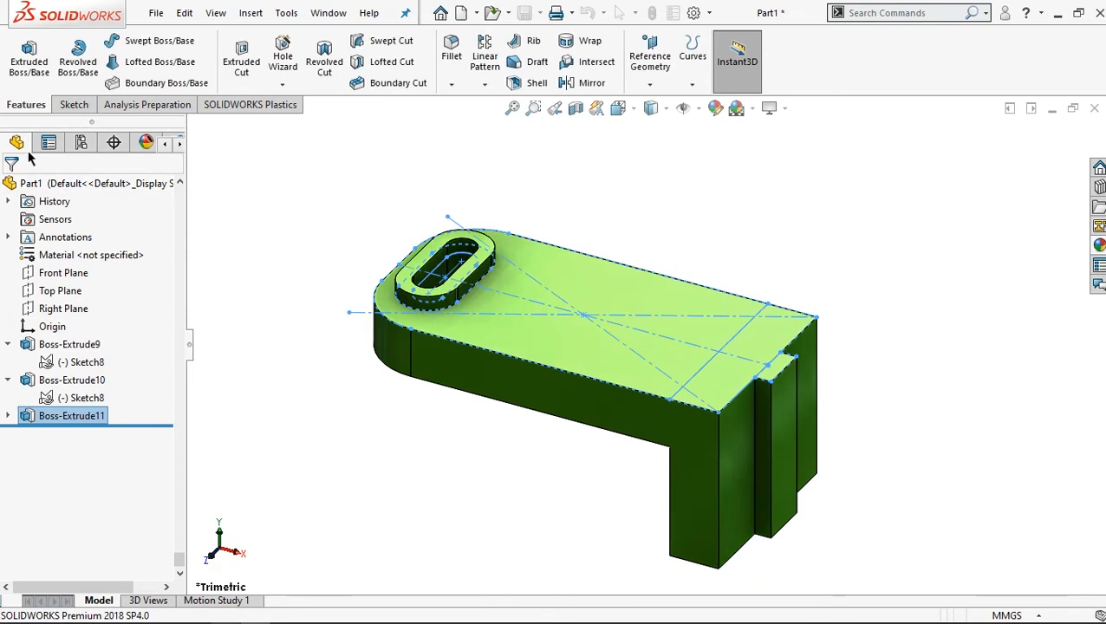
Step: Fillet the two lower corner edges of the downward end wall with a 14 mm radius
{"action": "left_click", "coordinate": [451, 50]}
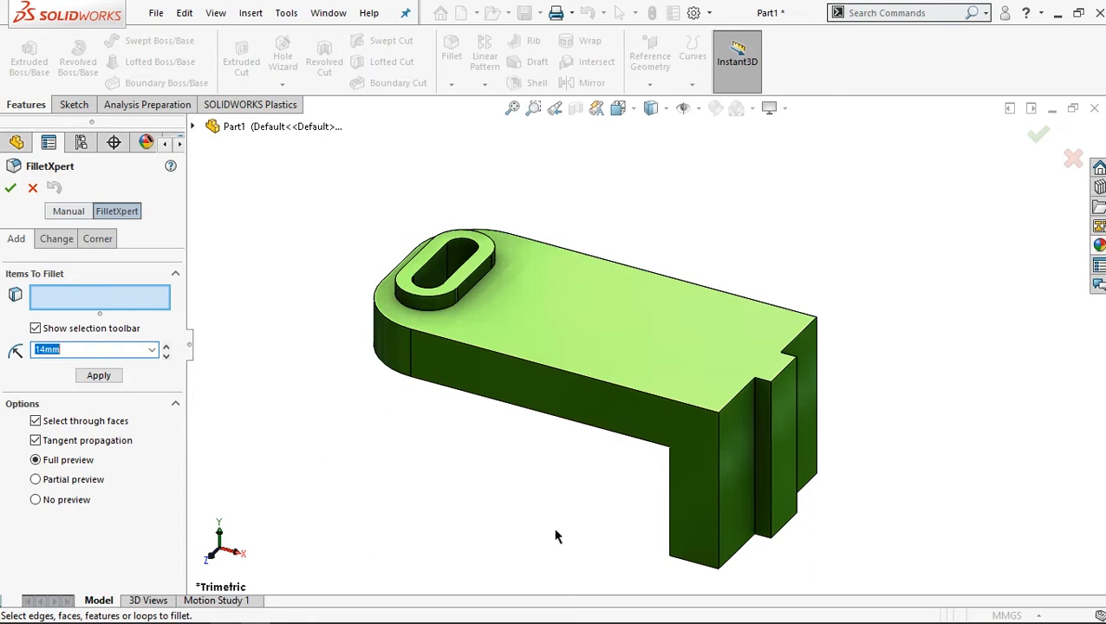
{"action": "middle_click_drag", "start_coordinate": [726, 535], "coordinate": [654, 442]}
{"action": "left_click", "coordinate": [617, 421]}
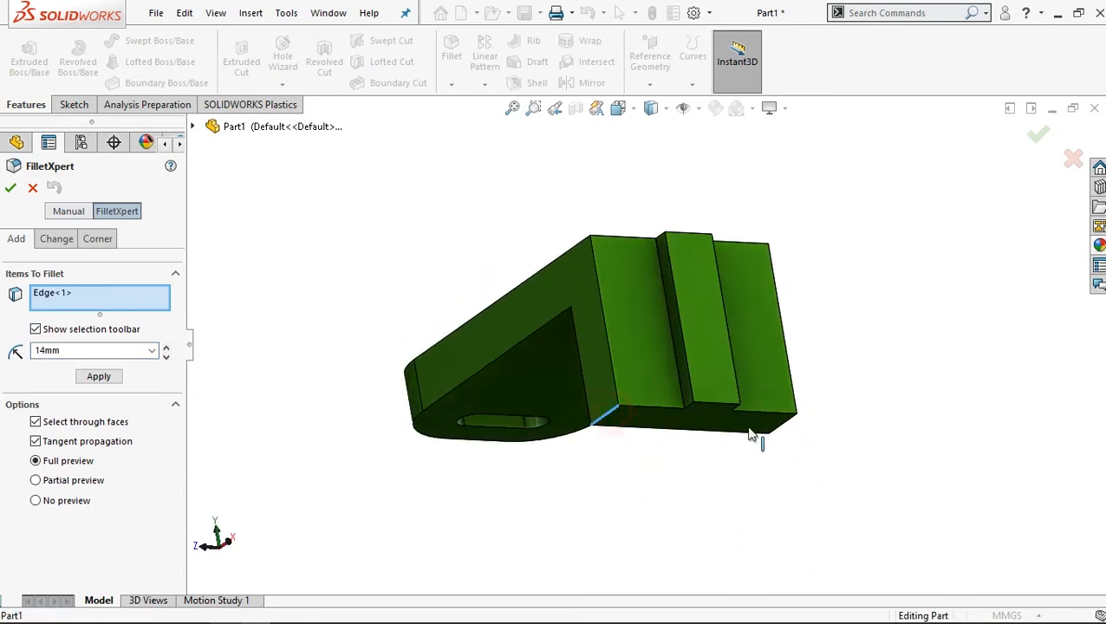
{"action": "middle_click_drag", "start_coordinate": [785, 439], "coordinate": [624, 452]}
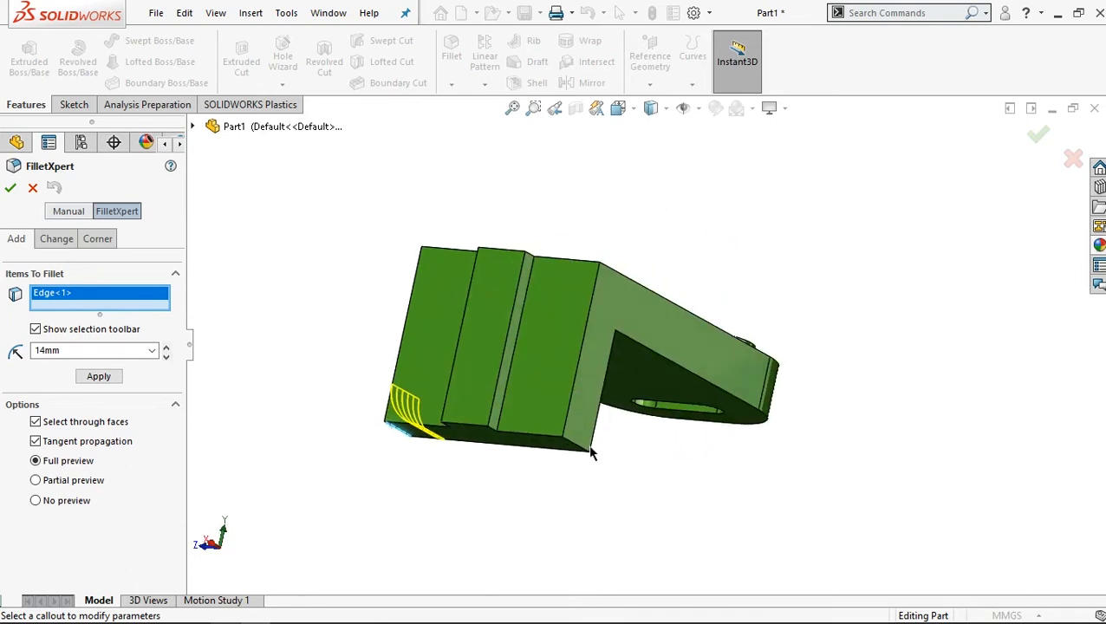
{"action": "left_click", "coordinate": [585, 450]}
{"action": "middle_click_drag", "start_coordinate": [527, 365], "coordinate": [613, 439]}
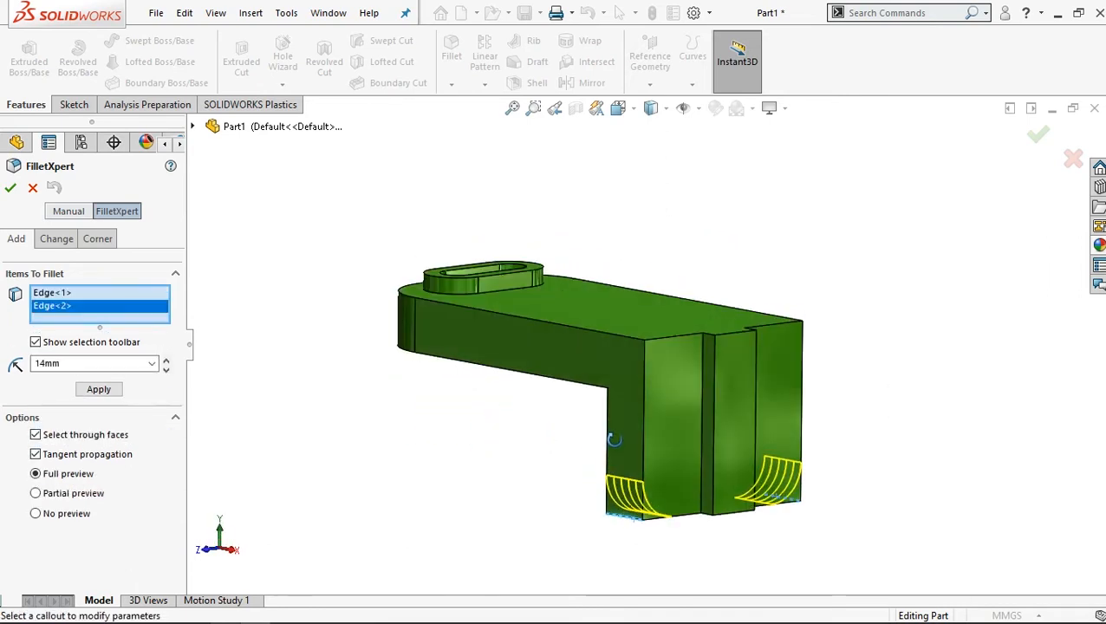
{"action": "left_click", "coordinate": [13, 188]}
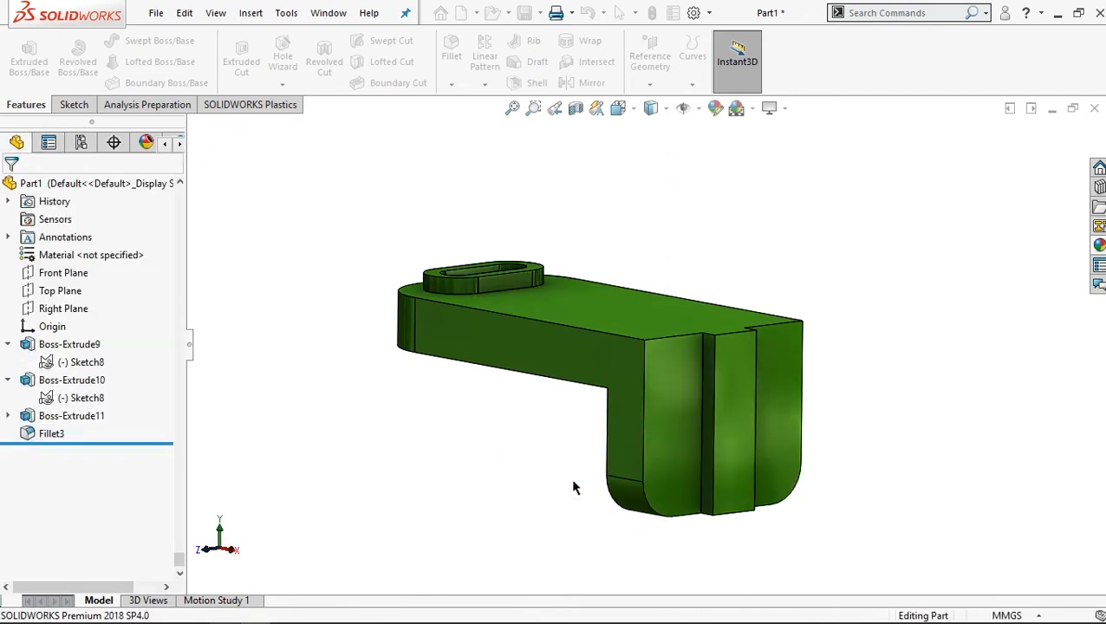
Step: On the end wall's outer face beside the rib, sketch a circle about 14 mm in diameter centred on the lower-left corner fillet's centre
{"action": "left_click", "coordinate": [676, 482]}
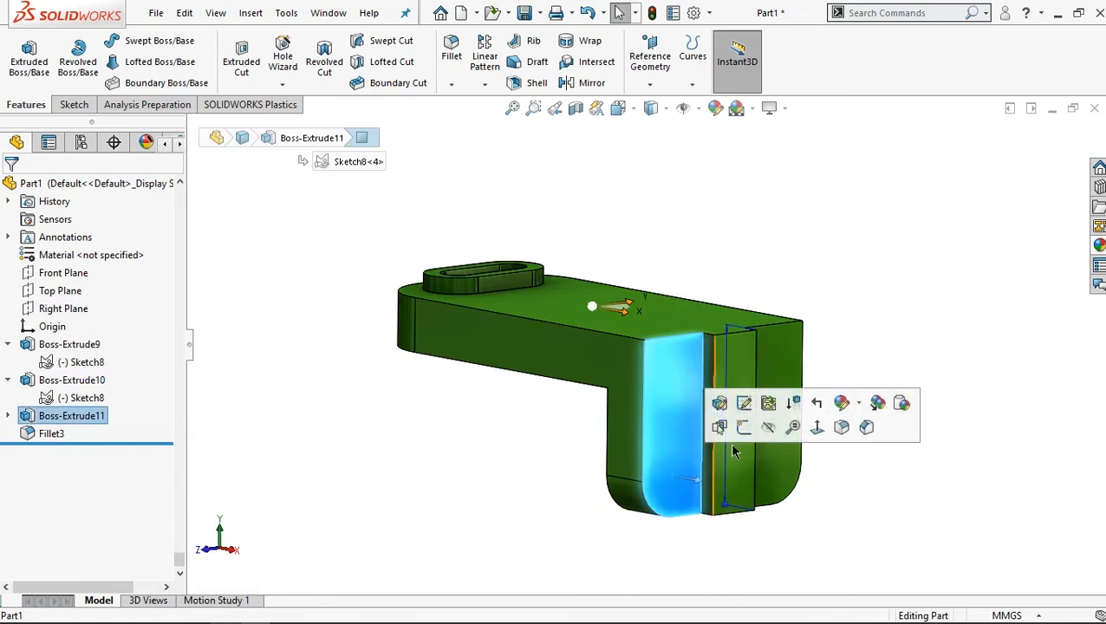
{"action": "left_click", "coordinate": [816, 427]}
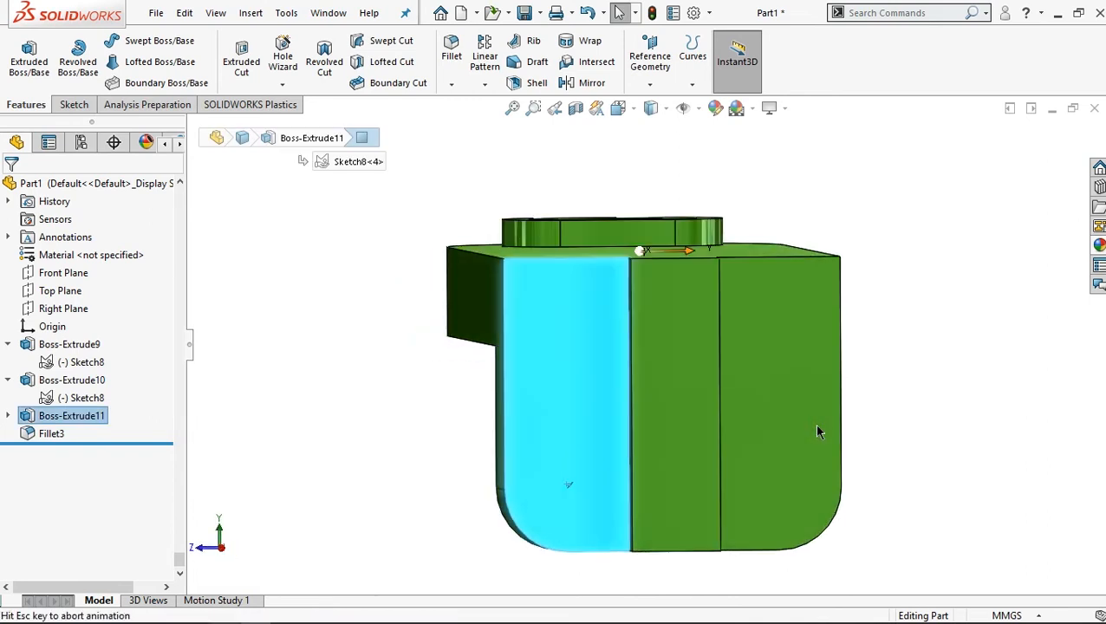
{"action": "left_click", "coordinate": [73, 104]}
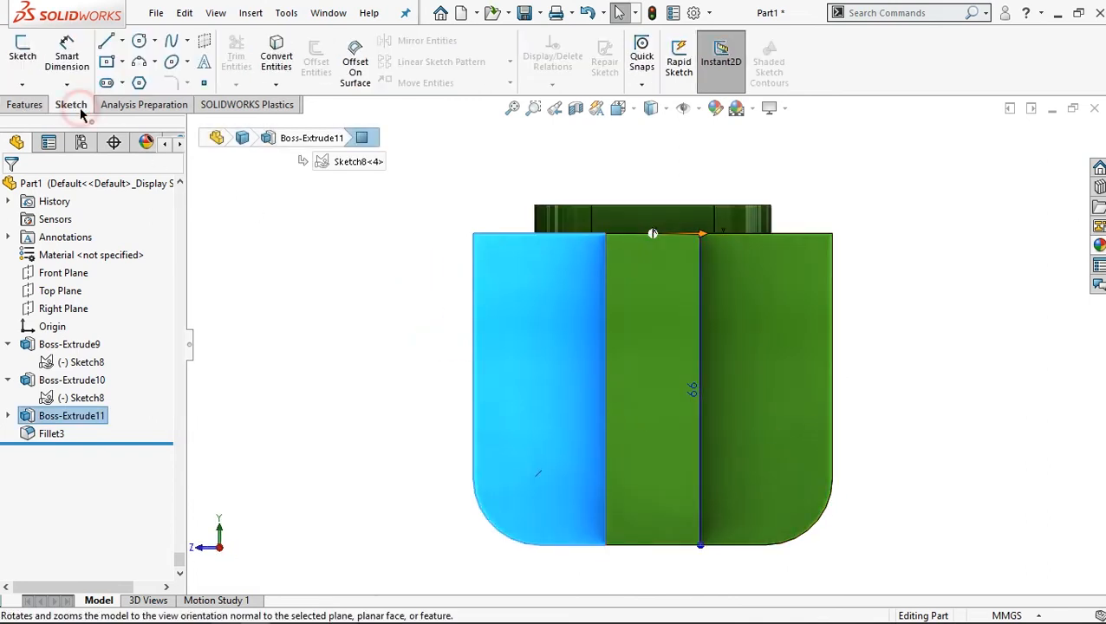
{"action": "left_click", "coordinate": [139, 45]}
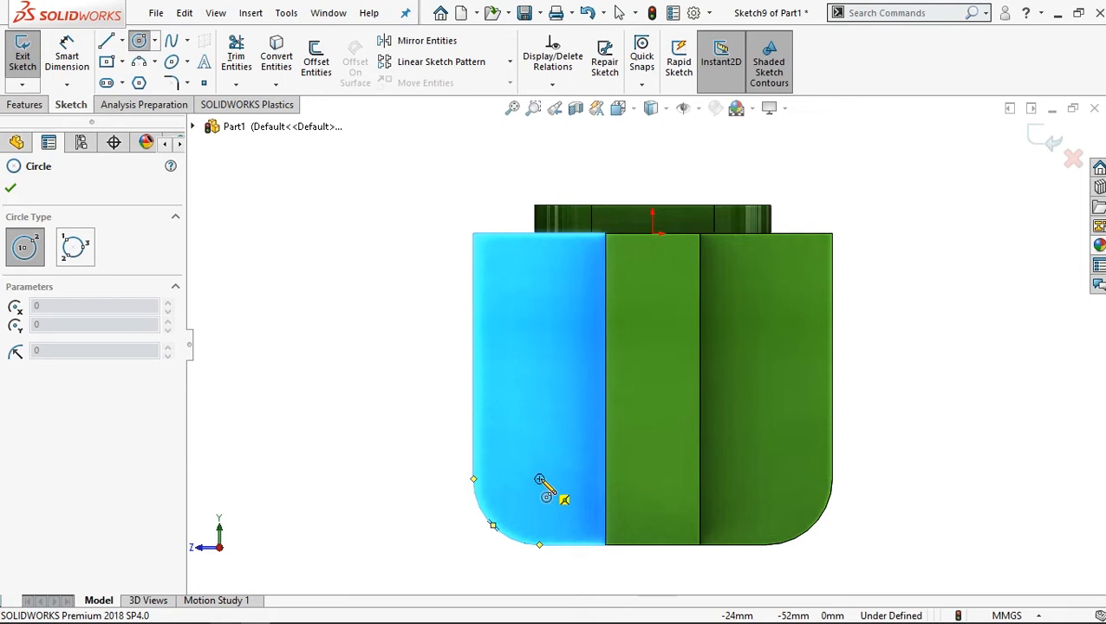
{"action": "left_click", "coordinate": [539, 479]}
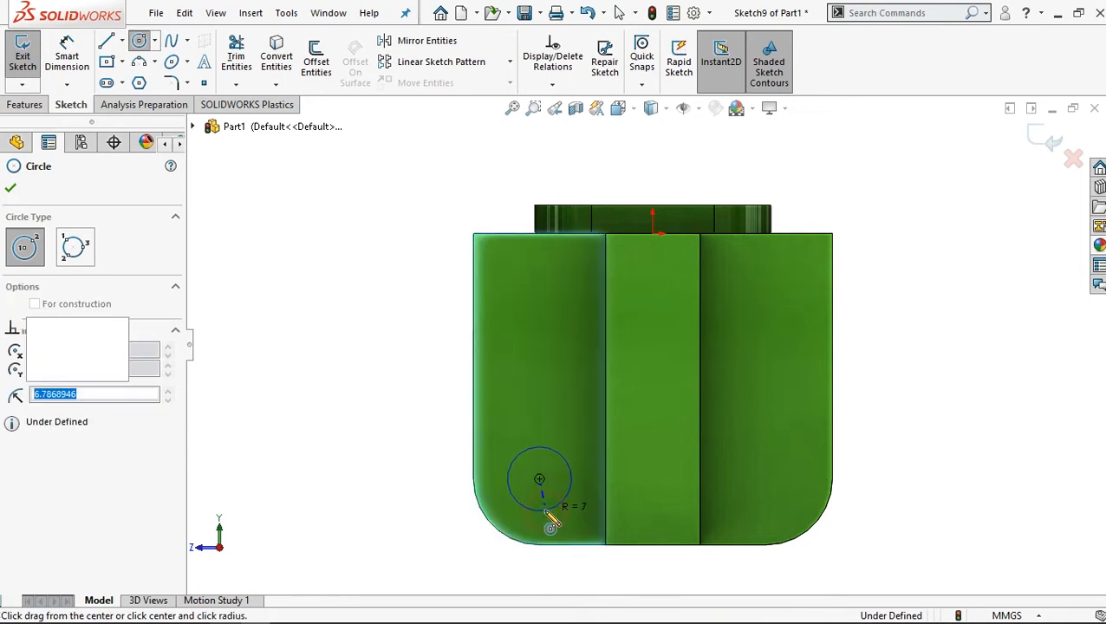
{"action": "left_click", "coordinate": [551, 520]}
Step: Dimension the circle's diameter and set it to 12 mm
{"action": "left_click", "coordinate": [66, 56]}
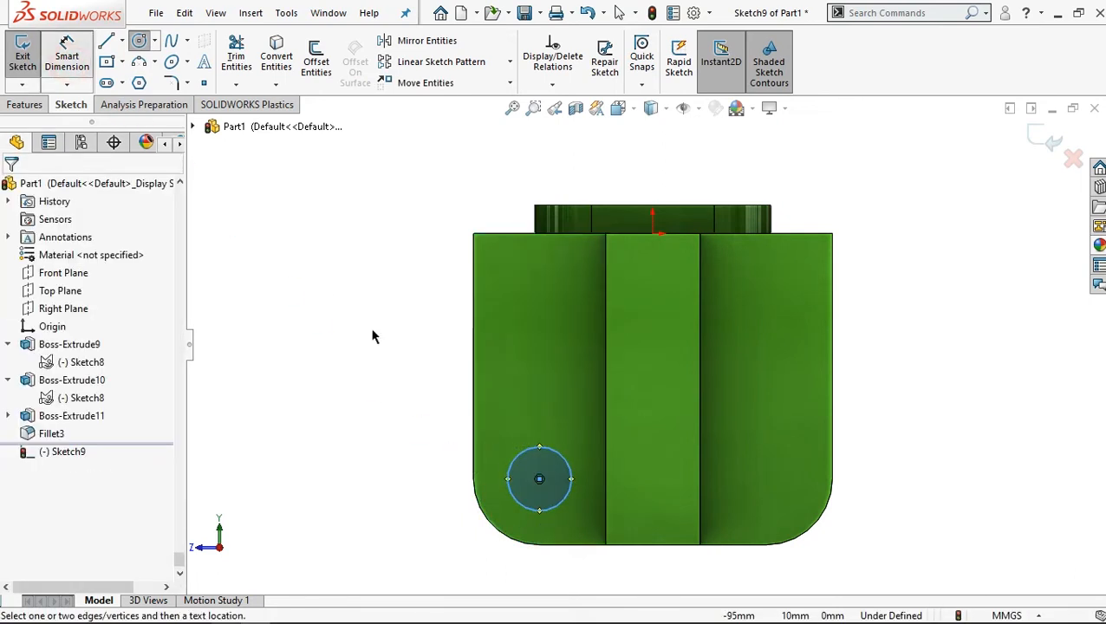
{"action": "left_click", "coordinate": [531, 449]}
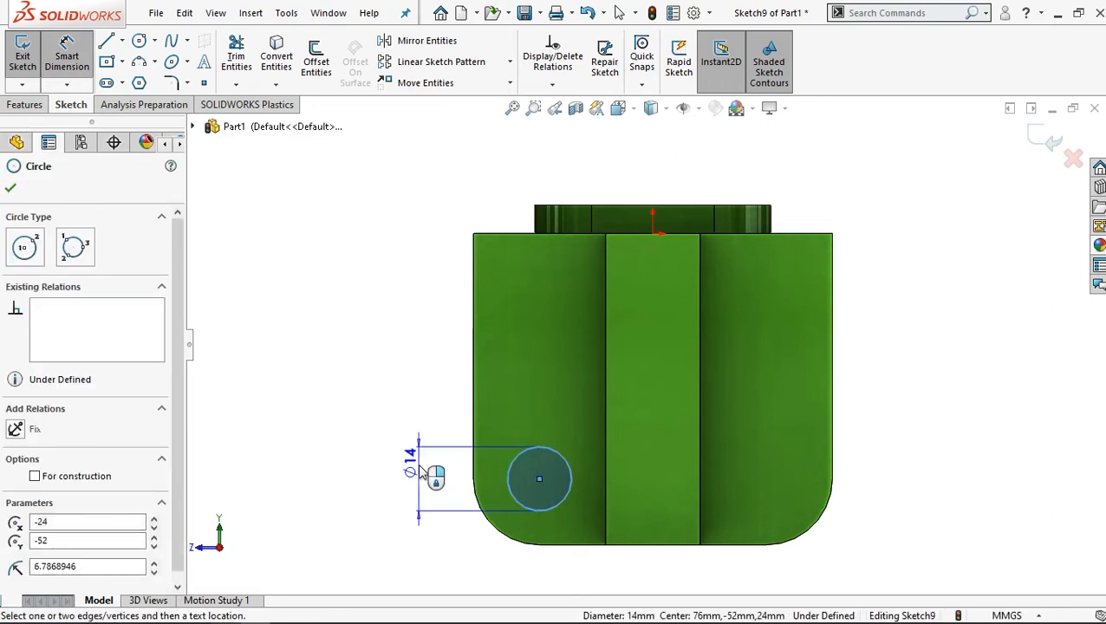
{"action": "left_click", "coordinate": [427, 476]}
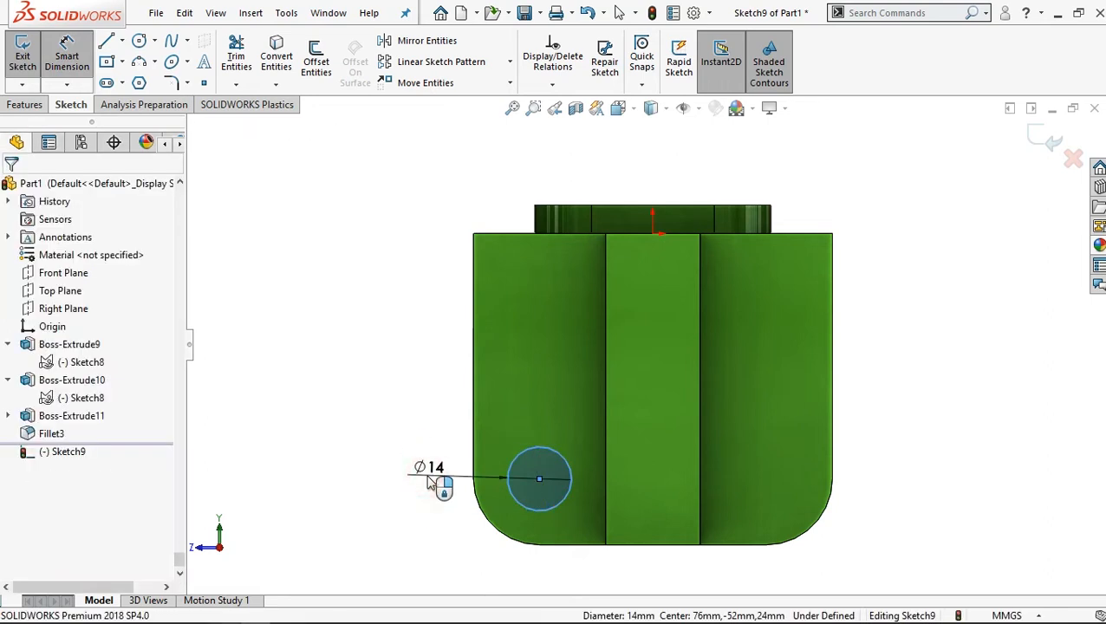
{"action": "double_click", "coordinate": [431, 482]}
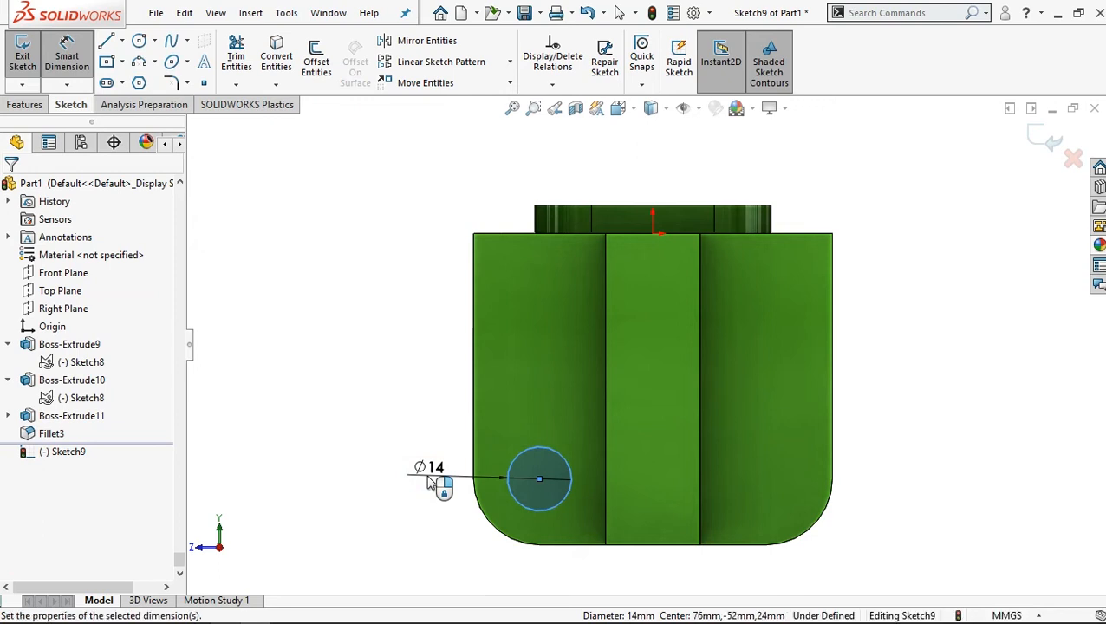
{"action": "type", "text": "12"}
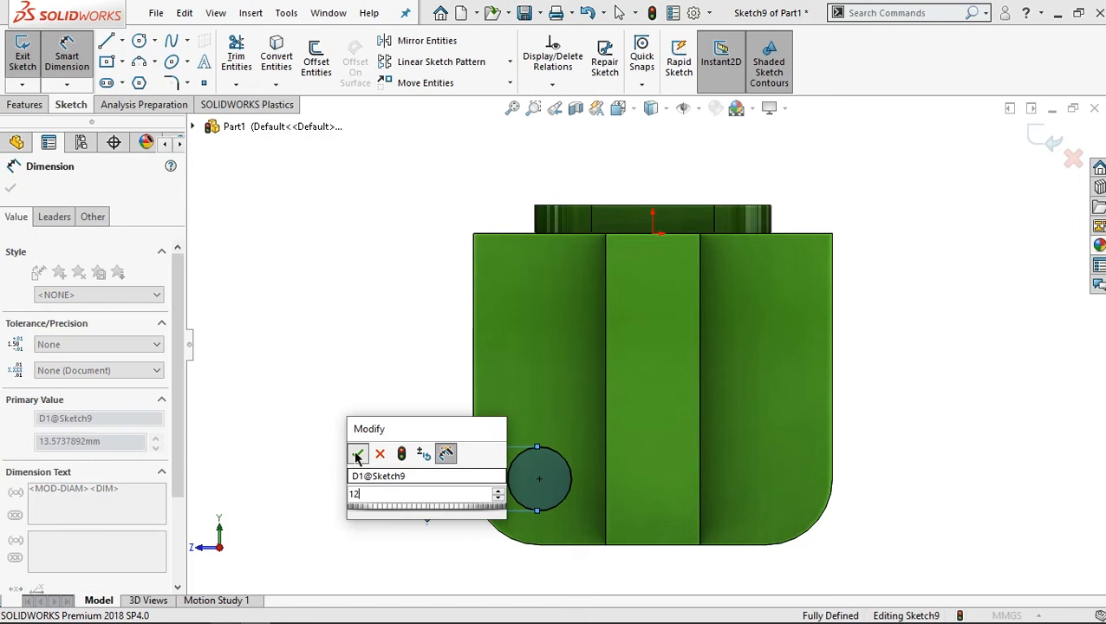
{"action": "left_click", "coordinate": [357, 455]}
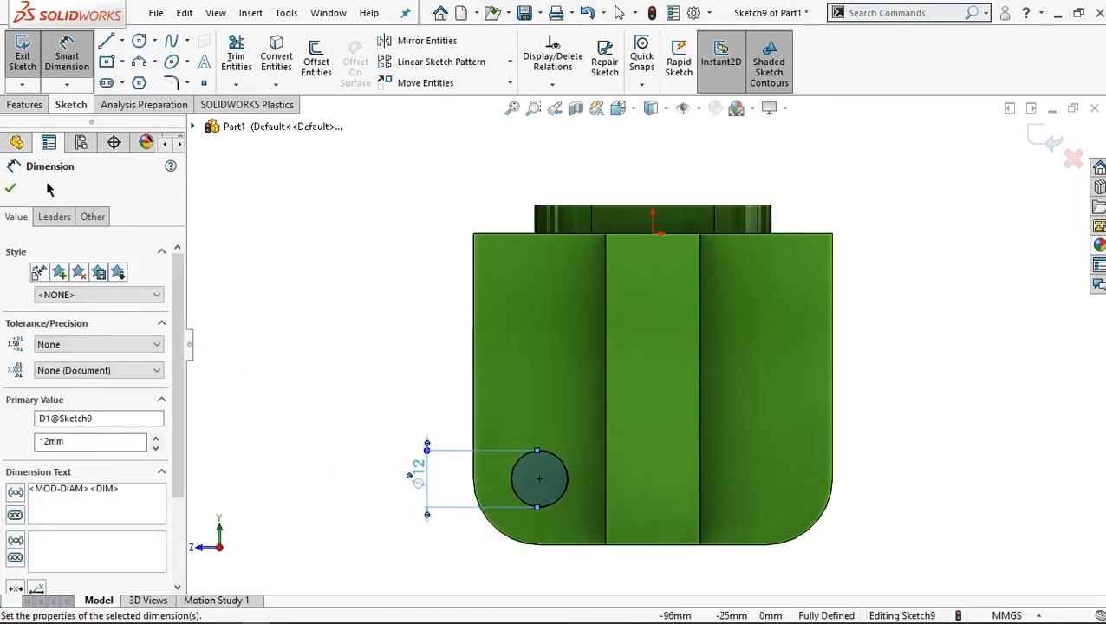
{"action": "key", "text": "Escape"}
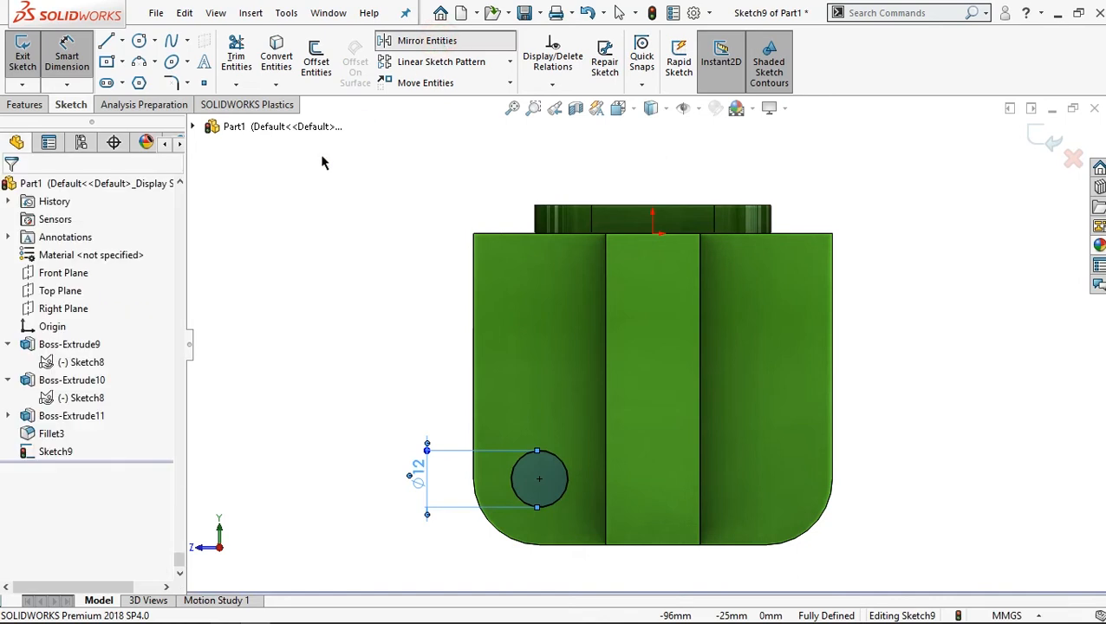
Step: Mirror the 12 mm circle about the Front Plane to the other side of the rib, keeping the original
{"action": "left_click", "coordinate": [416, 41]}
{"action": "left_click", "coordinate": [128, 389]}
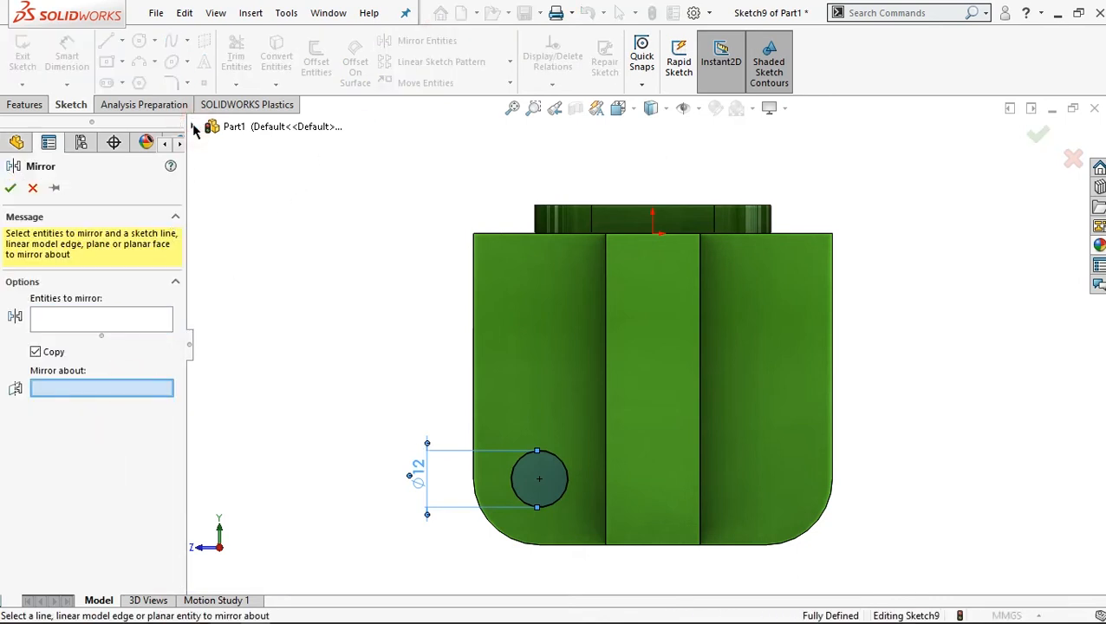
{"action": "left_click", "coordinate": [193, 127]}
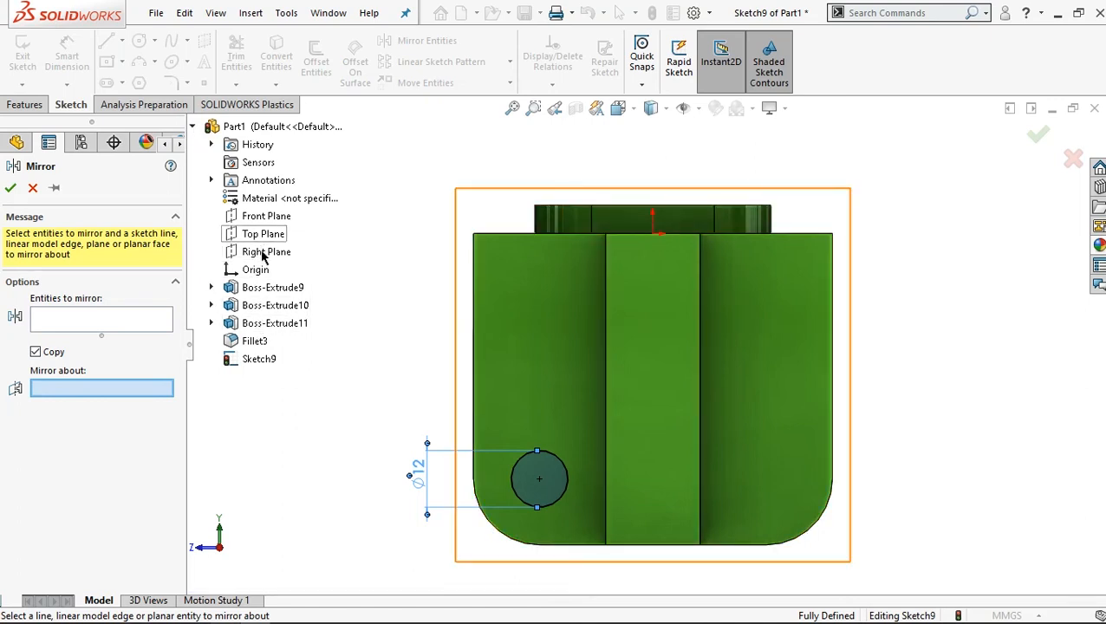
{"action": "left_click", "coordinate": [262, 217]}
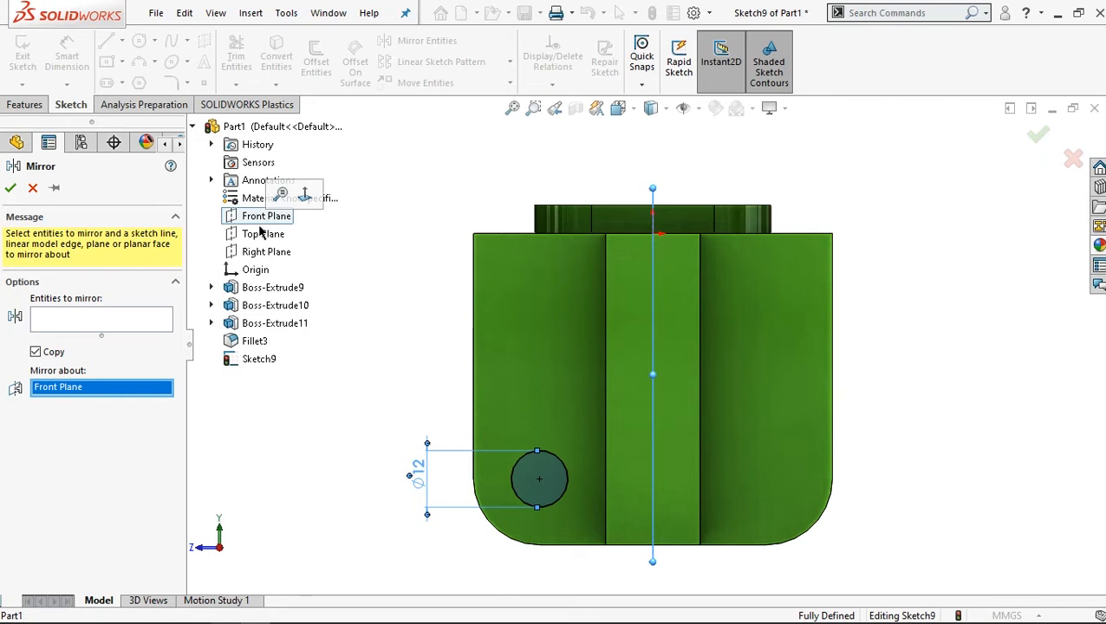
{"action": "left_click", "coordinate": [99, 322]}
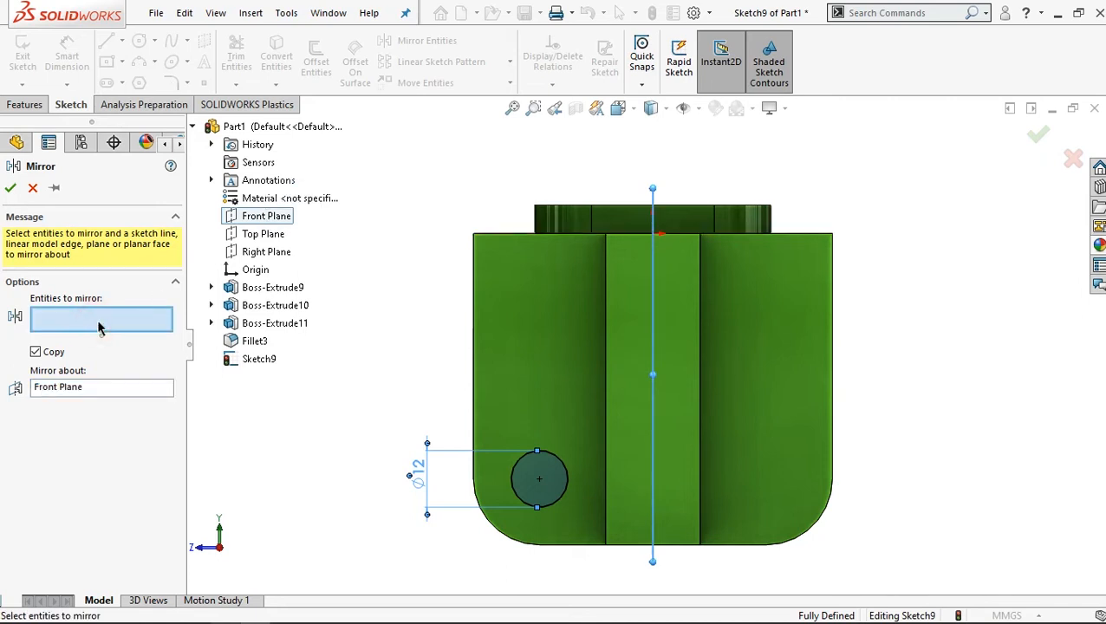
{"action": "left_click", "coordinate": [551, 489]}
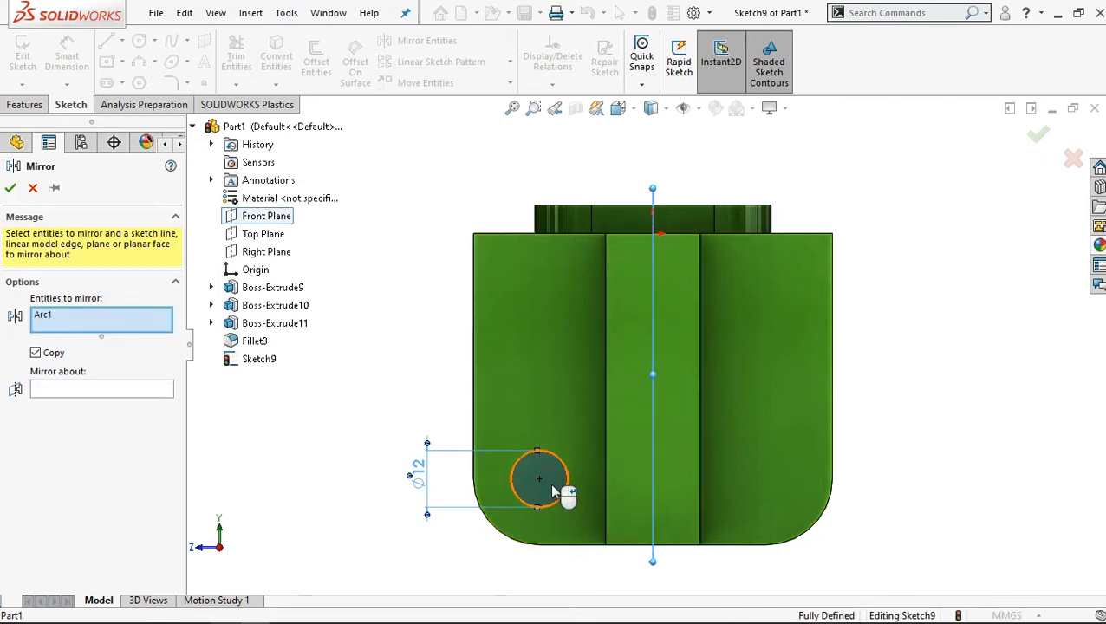
{"action": "left_click", "coordinate": [10, 189]}
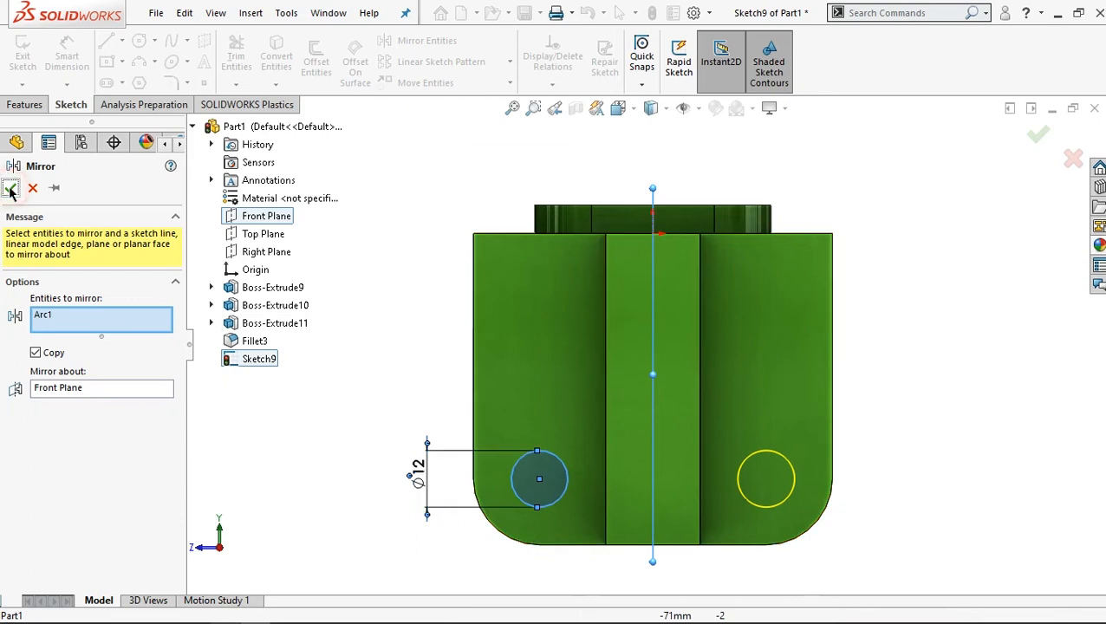
Step: Cut both 12 mm circles through the end wall with an Extruded Cut set to Through All
{"action": "left_click", "coordinate": [26, 104]}
{"action": "left_click", "coordinate": [243, 58]}
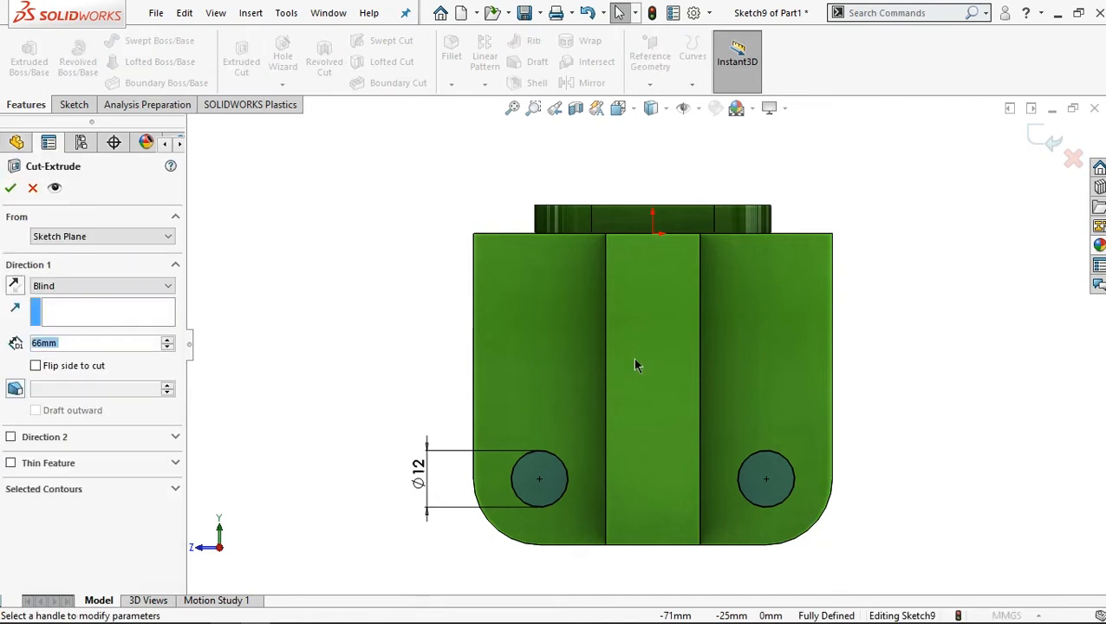
{"action": "mouse_move", "coordinate": [681, 356]}
{"action": "middle_mouse_down"}
{"action": "mouse_move", "coordinate": [724, 357]}
{"action": "mouse_move", "coordinate": [700, 362]}
{"action": "middle_mouse_up"}
{"action": "left_click", "coordinate": [91, 286]}
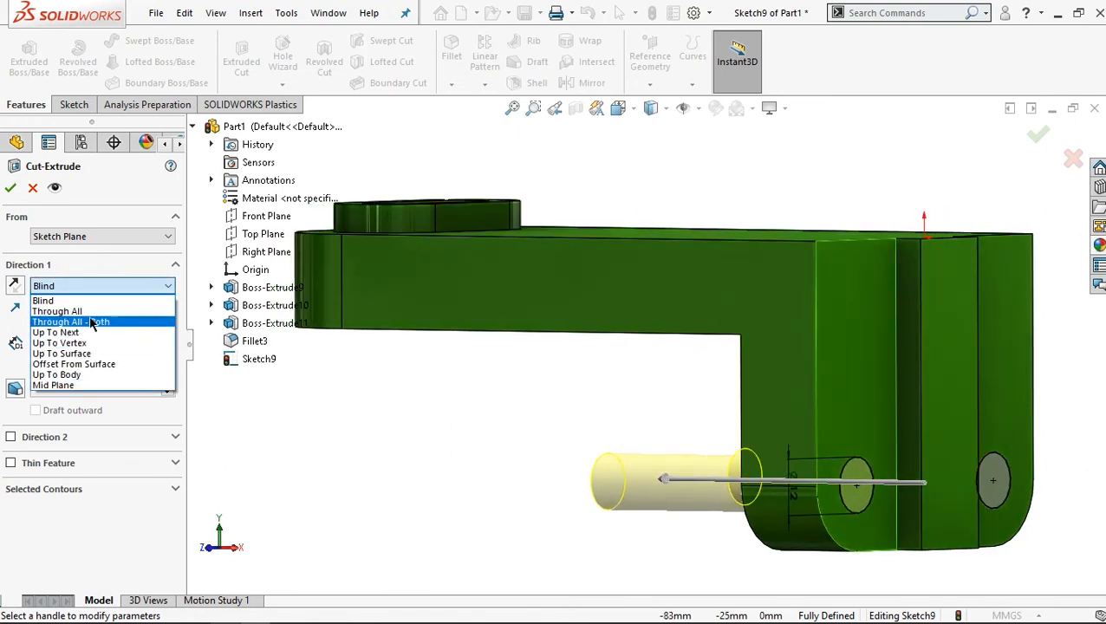
{"action": "left_click", "coordinate": [91, 311]}
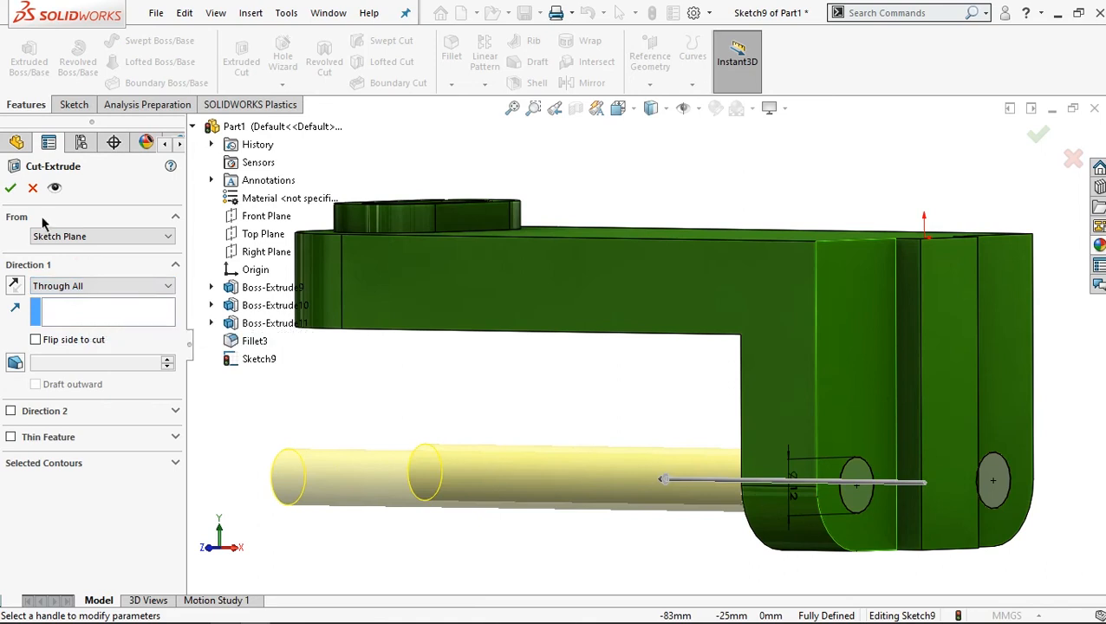
{"action": "left_click", "coordinate": [11, 187]}
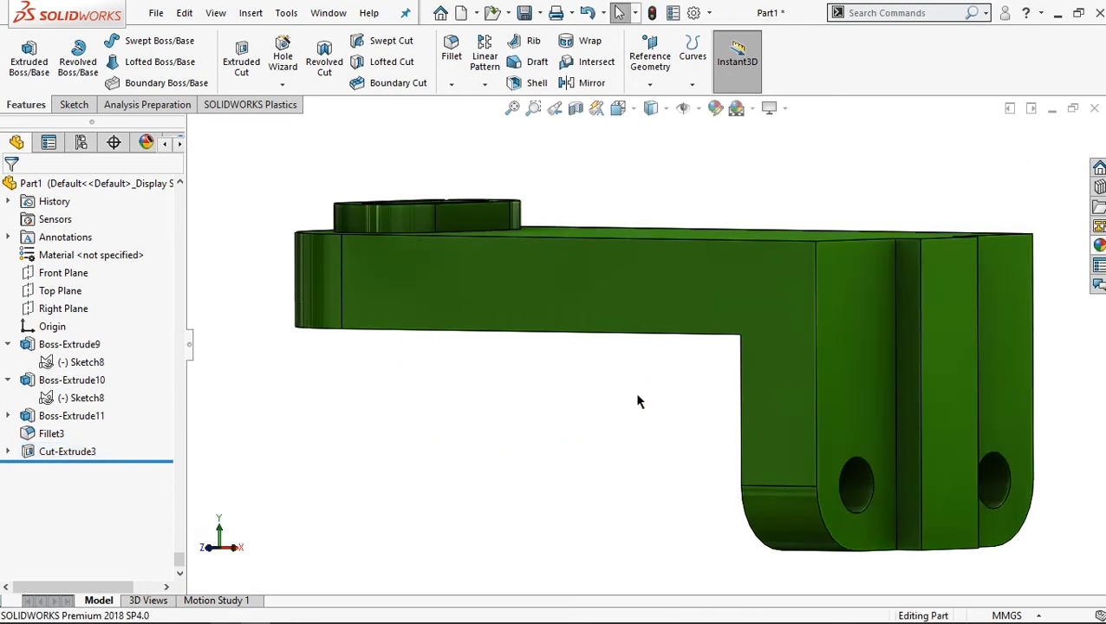
{"action": "scroll", "coordinate": [629, 417], "scroll_direction": "up", "scroll_amount": 1}
{"action": "middle_click_drag", "start_coordinate": [977, 350], "coordinate": [947, 401]}
{"action": "scroll", "coordinate": [948, 401], "scroll_direction": "up", "scroll_amount": 5}
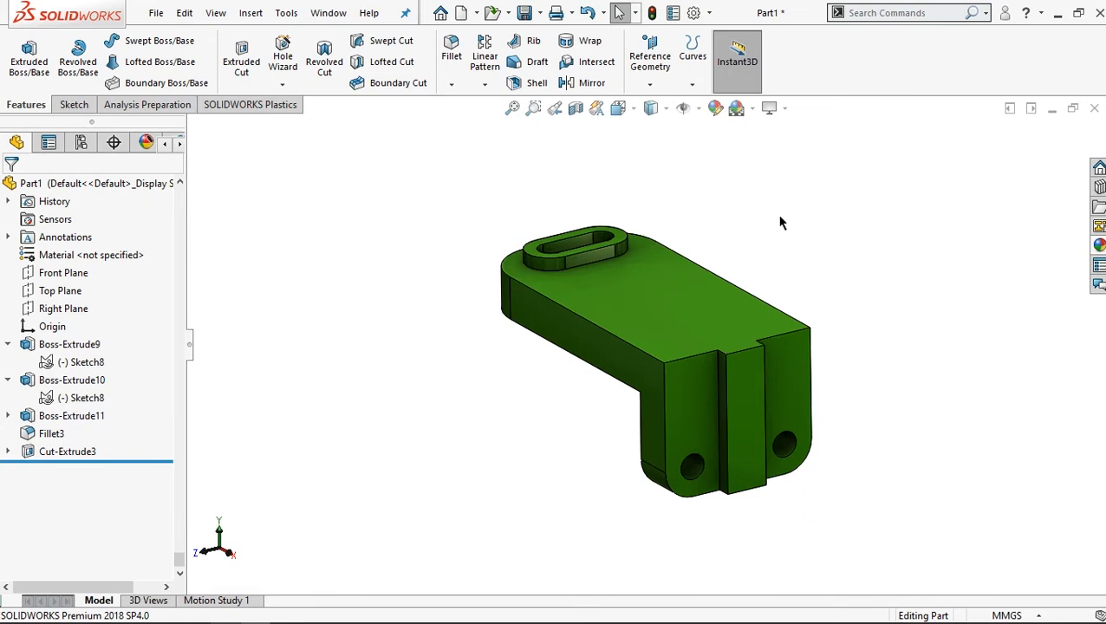
{"action": "left_click", "coordinate": [662, 61]}
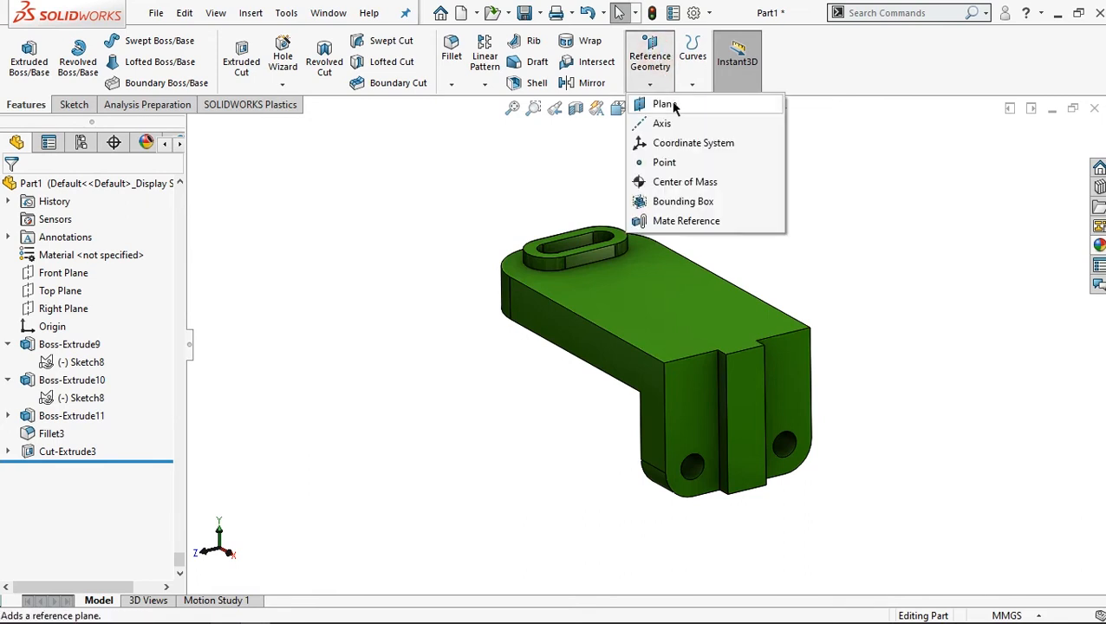
{"action": "left_click", "coordinate": [677, 105]}
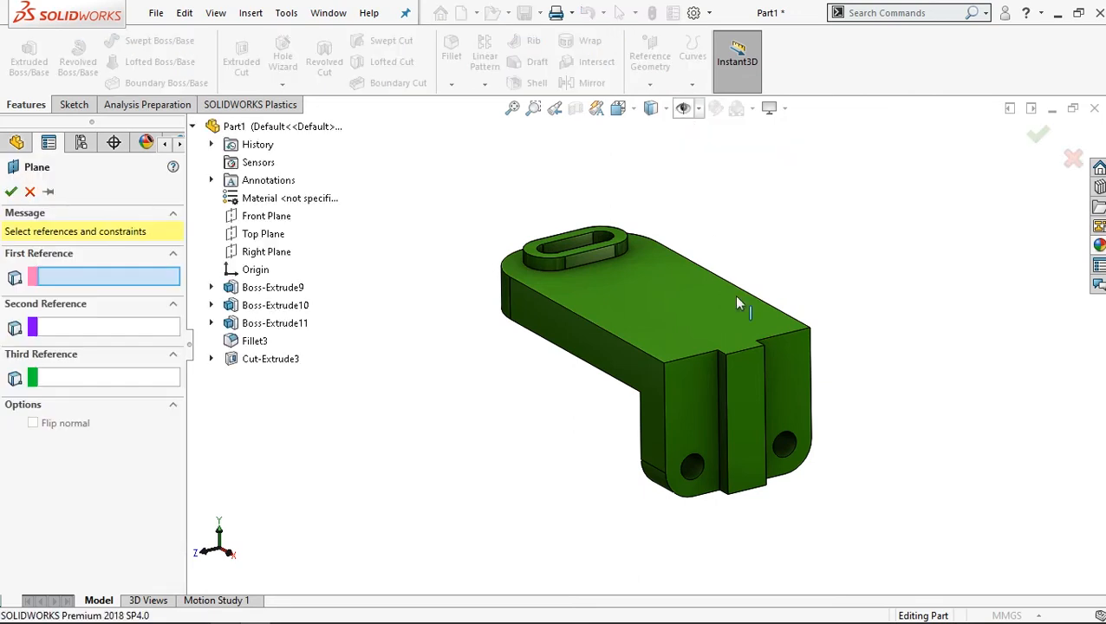
{"action": "scroll", "coordinate": [774, 346], "scroll_direction": "down", "scroll_amount": 2}
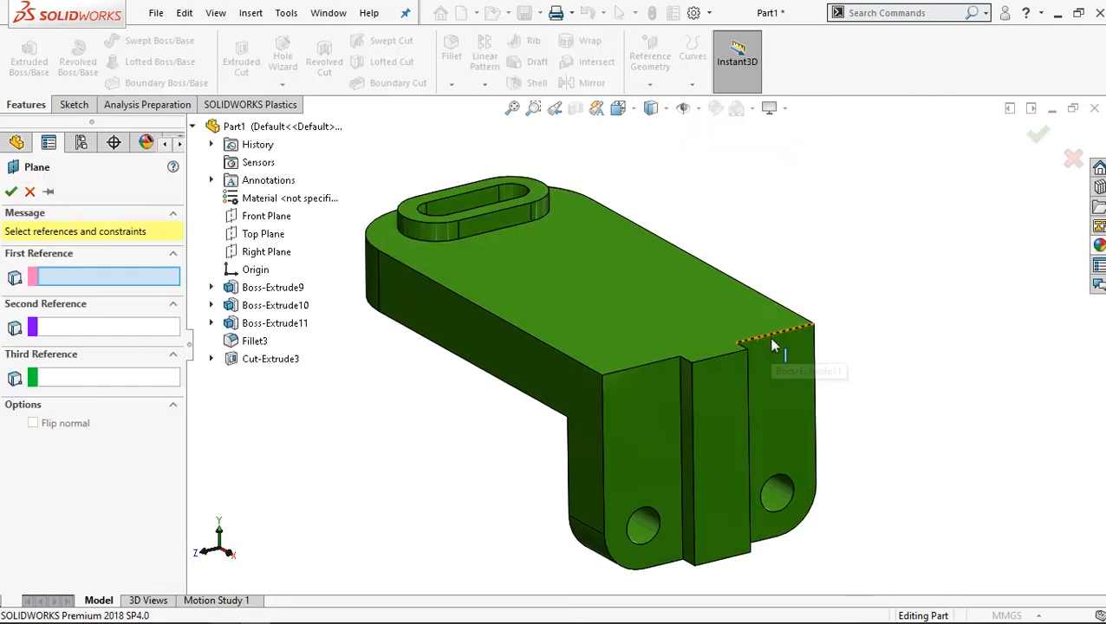
{"action": "left_click", "coordinate": [666, 365]}
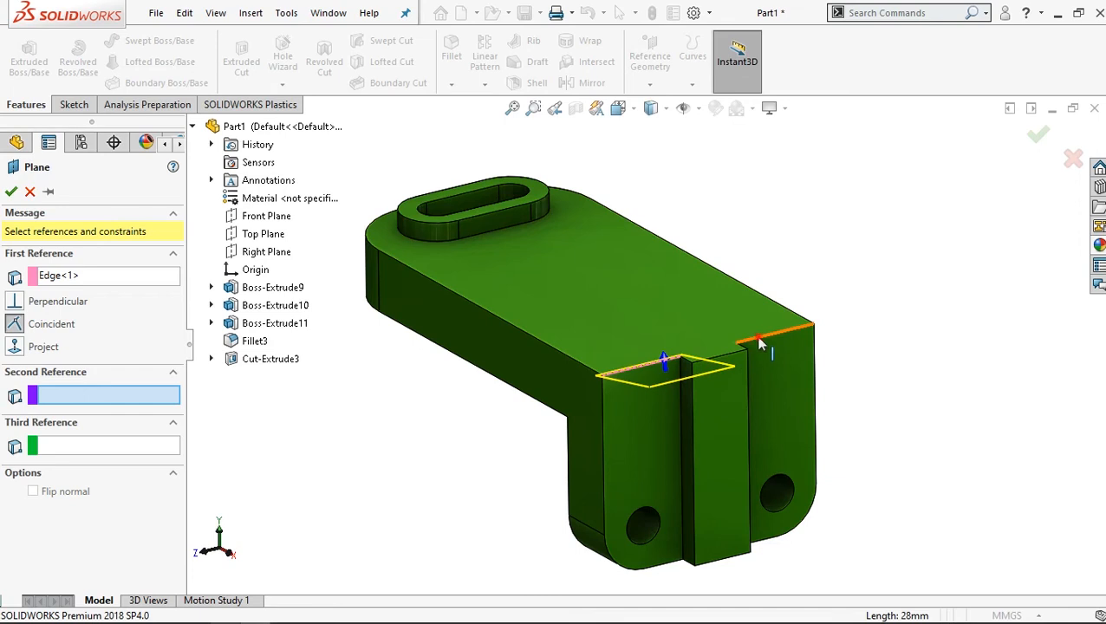
{"action": "left_click", "coordinate": [85, 288]}
{"action": "left_click", "coordinate": [29, 189]}
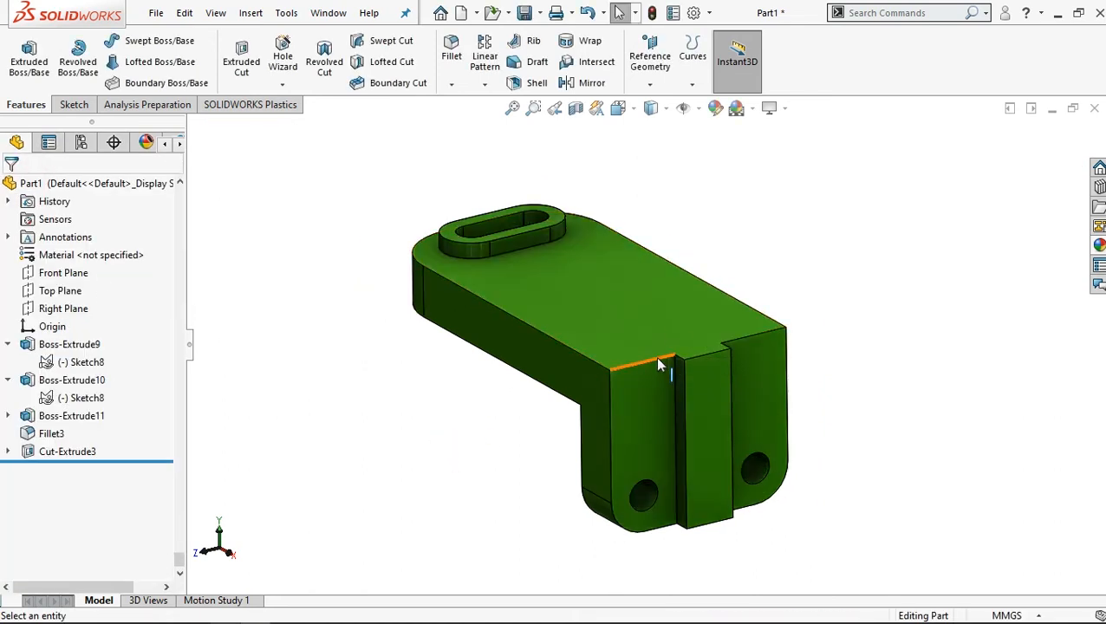
Step: Create a reference plane at 45° to the plate's top face through the end wall's upper outer edge beside the rib, with the offset flipped
{"action": "left_click", "coordinate": [649, 48]}
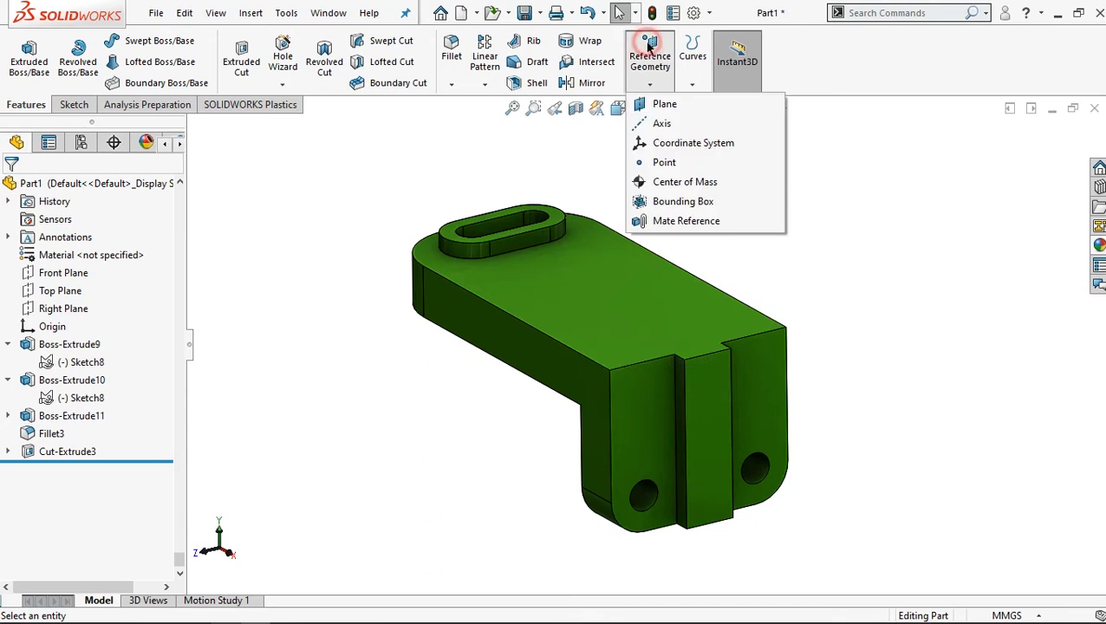
{"action": "left_click", "coordinate": [667, 105]}
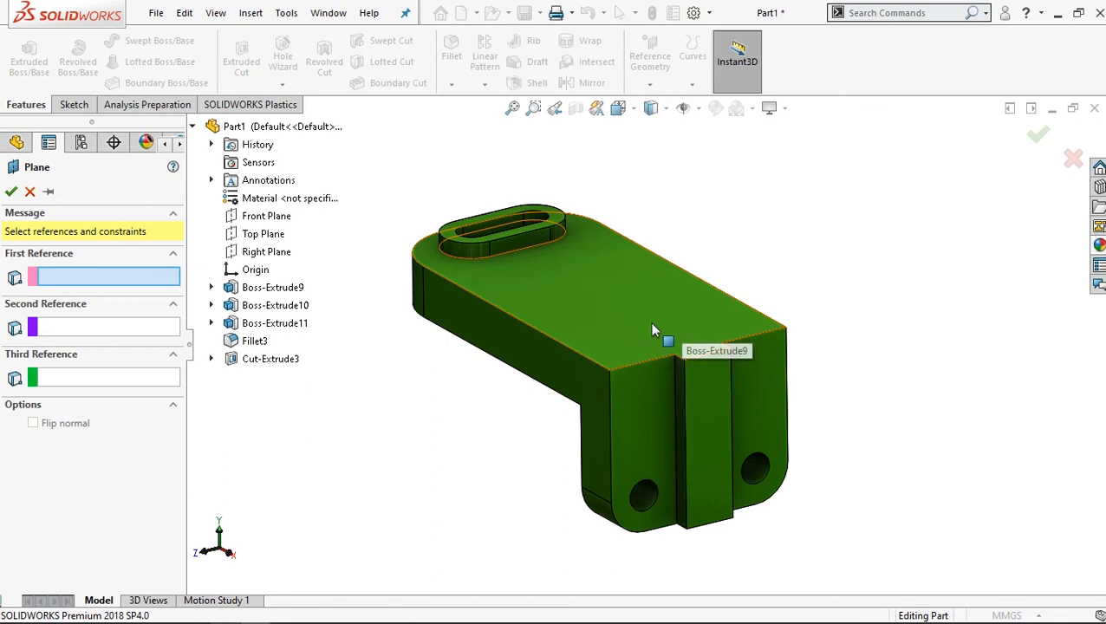
{"action": "left_click", "coordinate": [677, 329]}
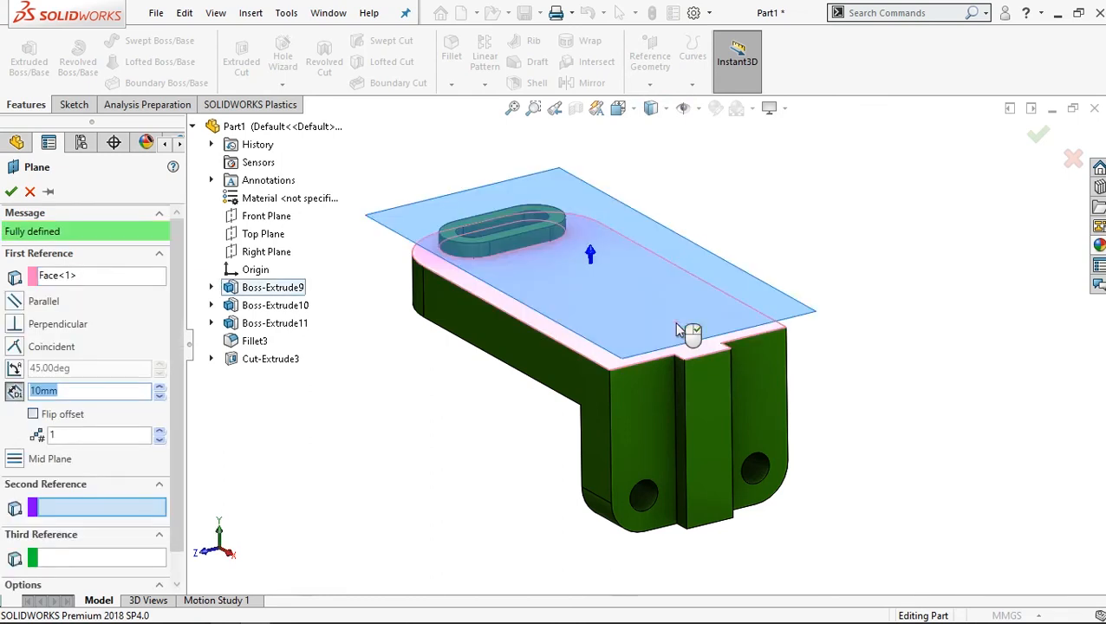
{"action": "left_click", "coordinate": [645, 365]}
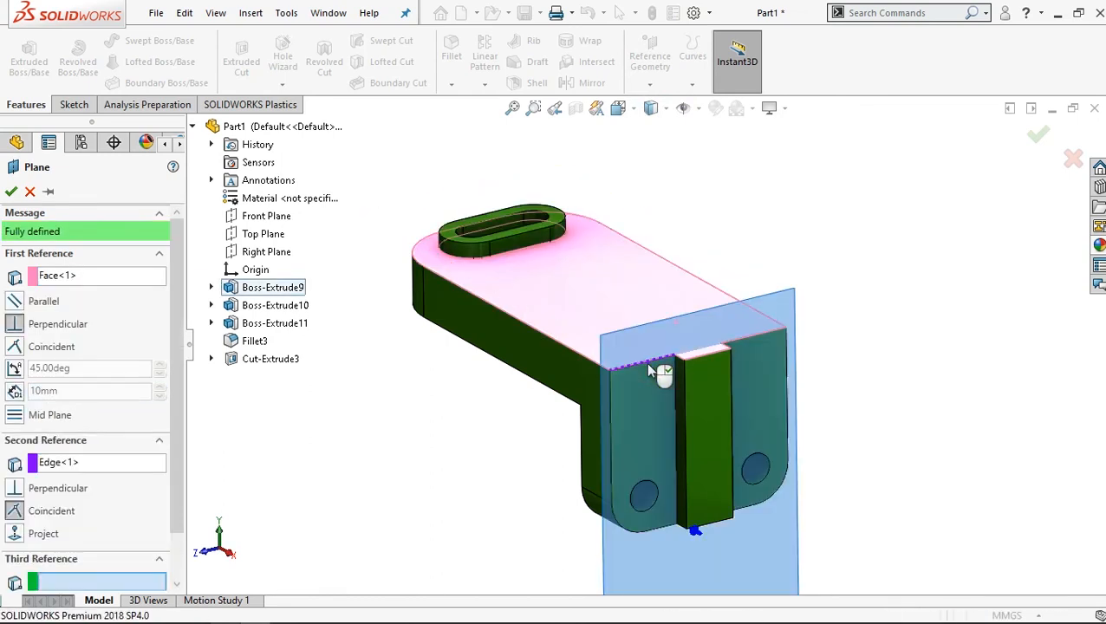
{"action": "left_click", "coordinate": [13, 368]}
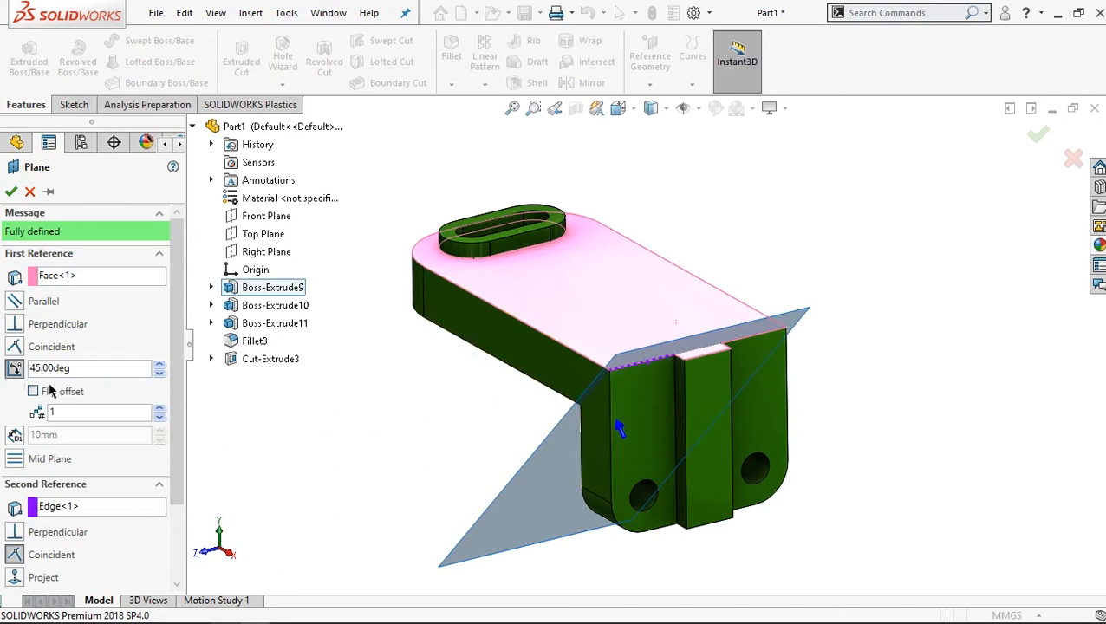
{"action": "left_click", "coordinate": [33, 392]}
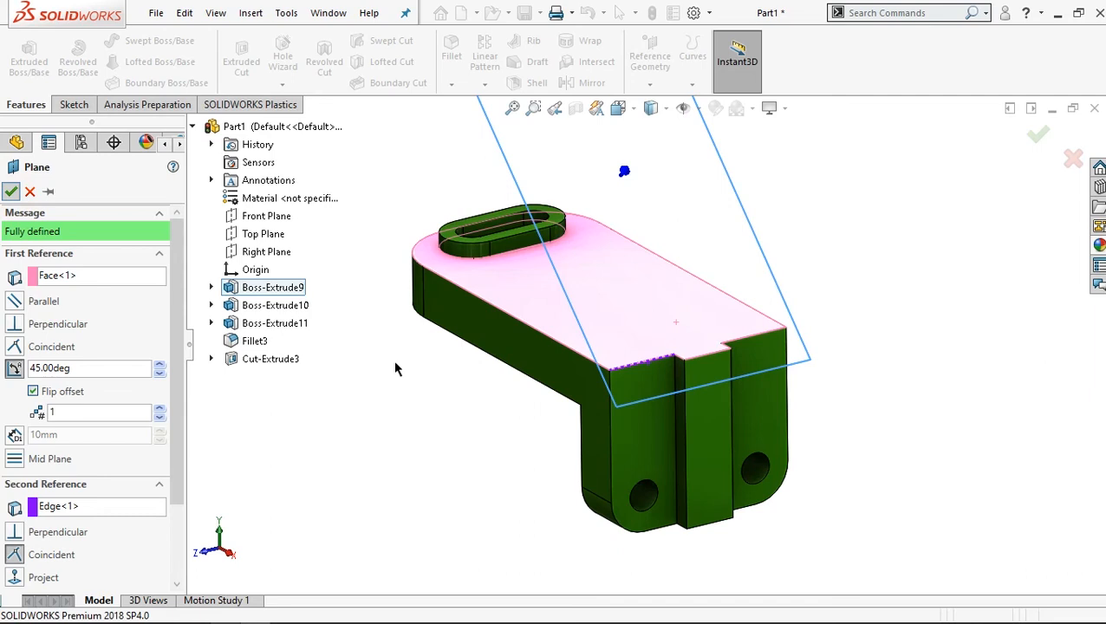
{"action": "right_click", "coordinate": [394, 370]}
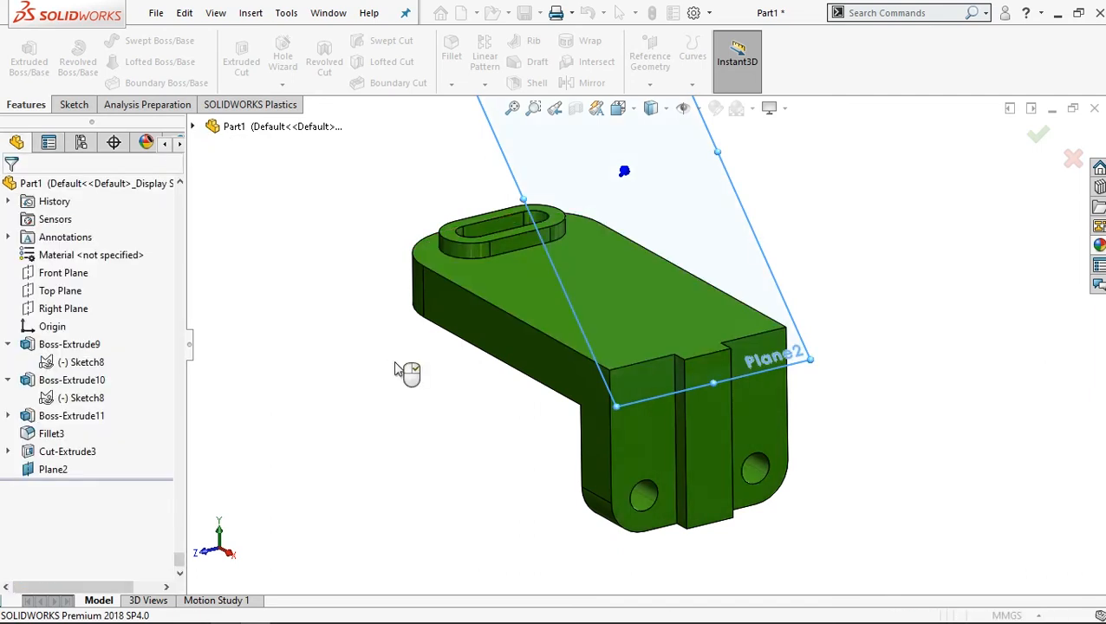
Step: Examine the angled plane's tilt relative to the bracket, face-on and from several directions
{"action": "scroll", "coordinate": [542, 314], "scroll_direction": "up", "scroll_amount": 3}
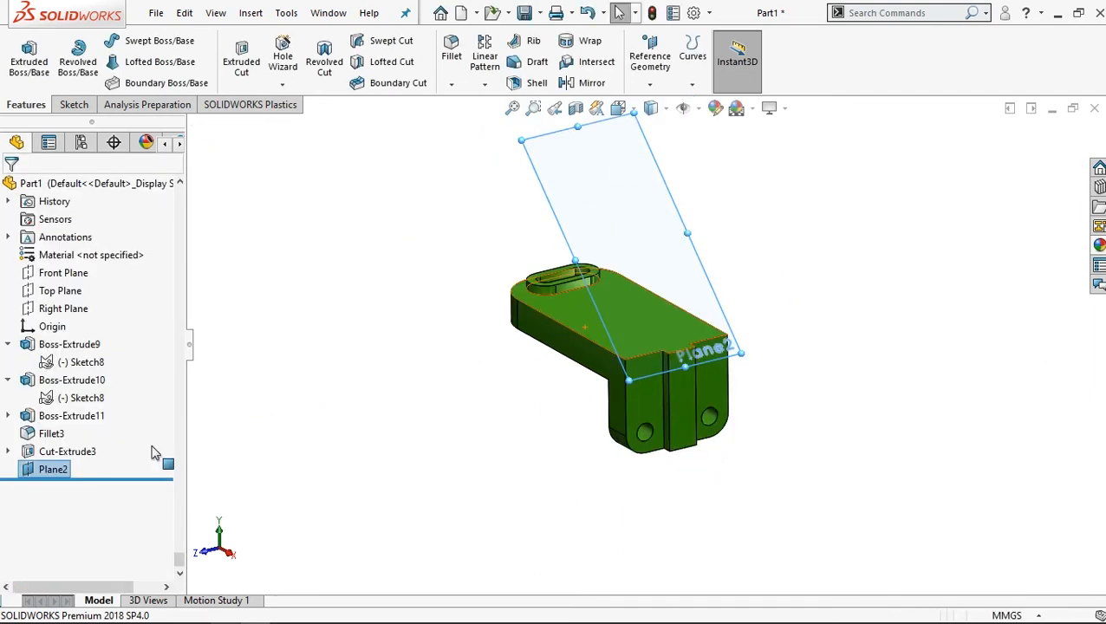
{"action": "left_click", "coordinate": [64, 470]}
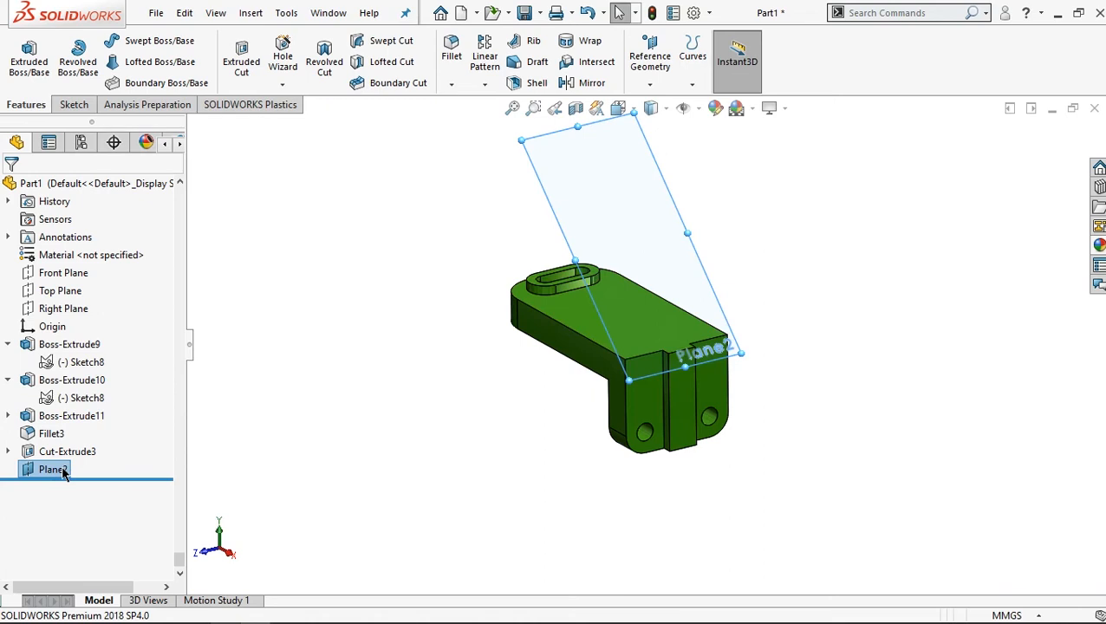
{"action": "right_click", "coordinate": [63, 470]}
{"action": "left_click", "coordinate": [148, 255]}
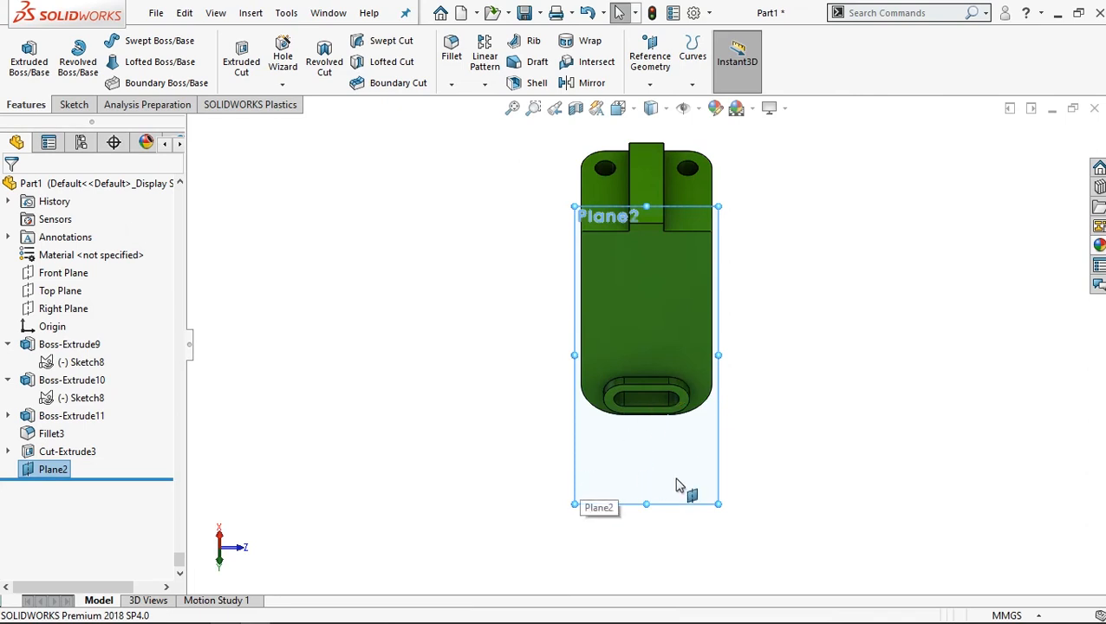
{"action": "middle_click_drag", "start_coordinate": [675, 501], "coordinate": [677, 187]}
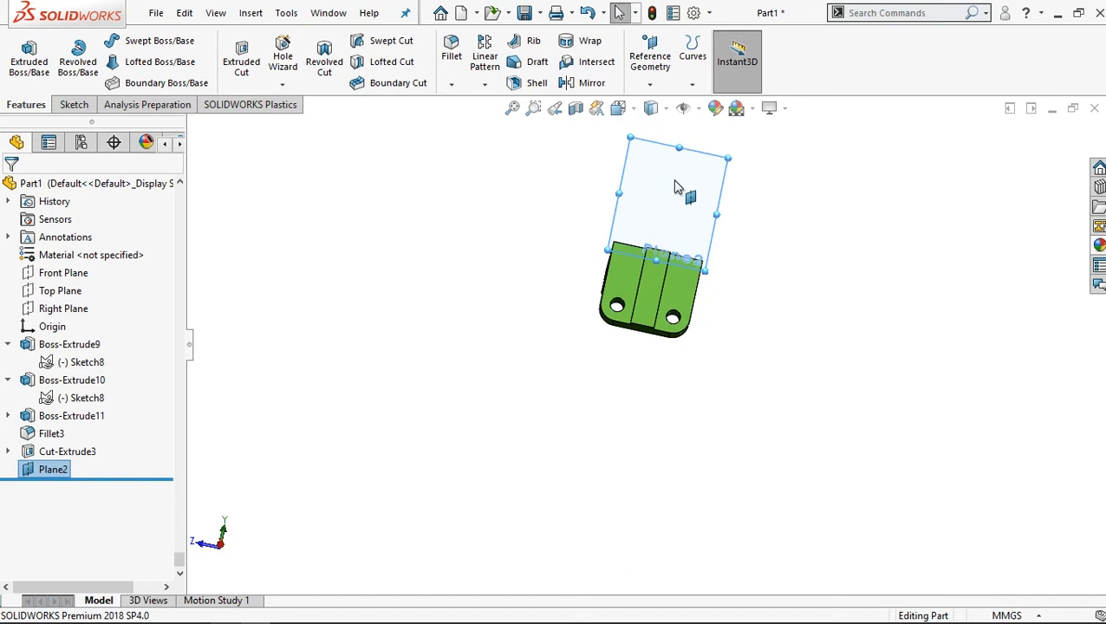
{"action": "scroll", "coordinate": [667, 260], "scroll_direction": "down", "scroll_amount": 3}
{"action": "middle_click_drag", "start_coordinate": [654, 273], "coordinate": [706, 449]}
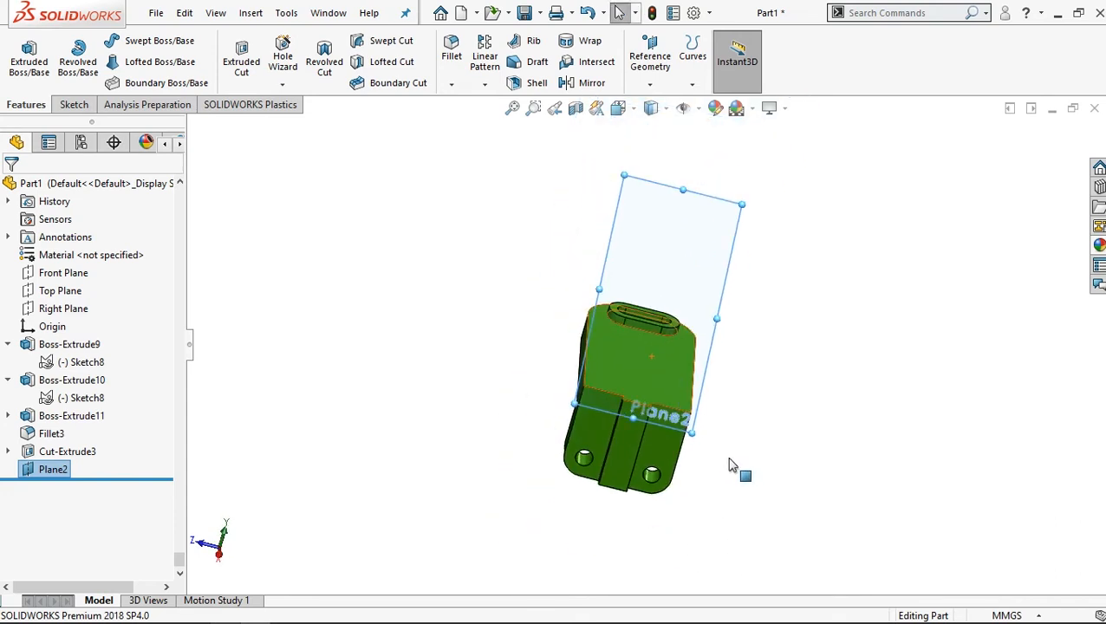
{"action": "scroll", "coordinate": [695, 383], "scroll_direction": "down", "scroll_amount": 1}
{"action": "middle_click_drag", "start_coordinate": [726, 496], "coordinate": [689, 522]}
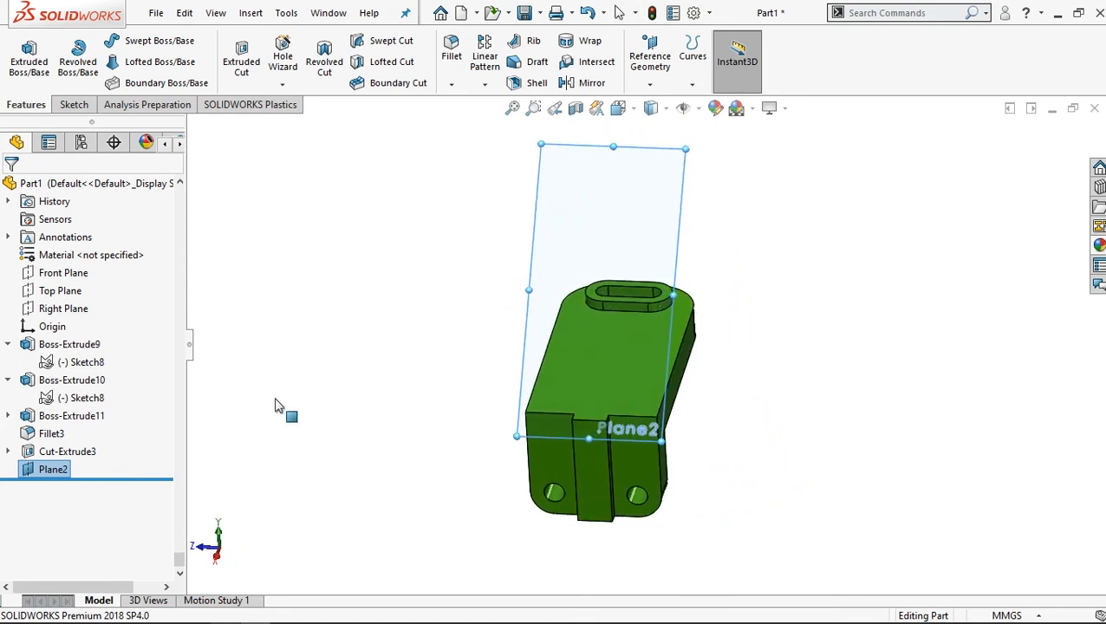
{"action": "scroll", "coordinate": [362, 349], "scroll_direction": "down", "scroll_amount": 1}
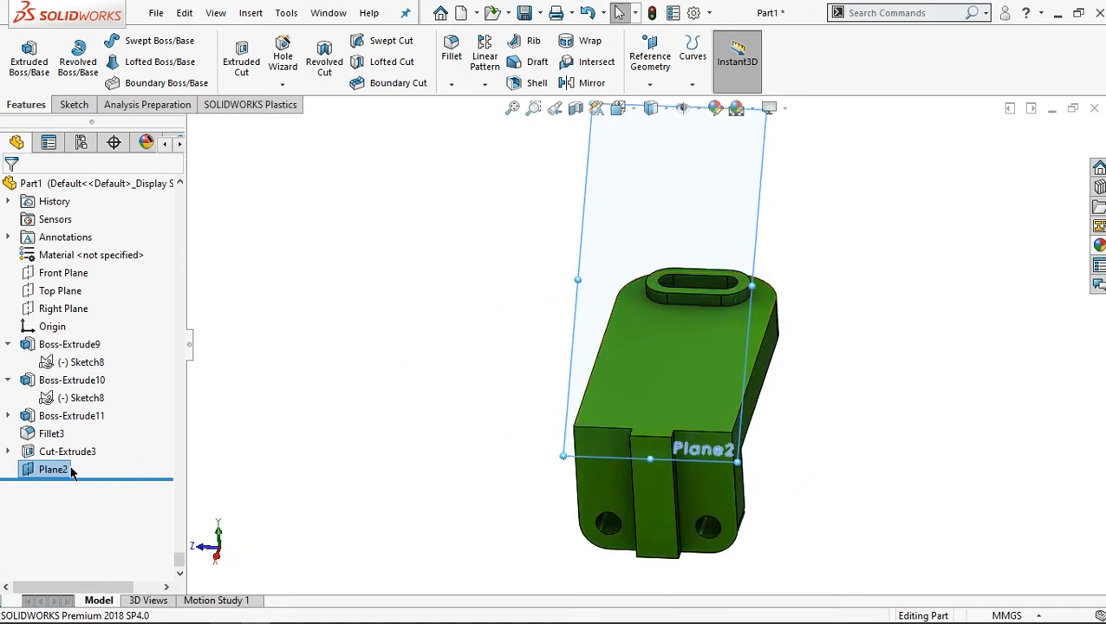
Step: Sketch a circle on the angled plane, centred in line with the origin, and set its diameter to 44 mm
{"action": "right_click", "coordinate": [59, 470]}
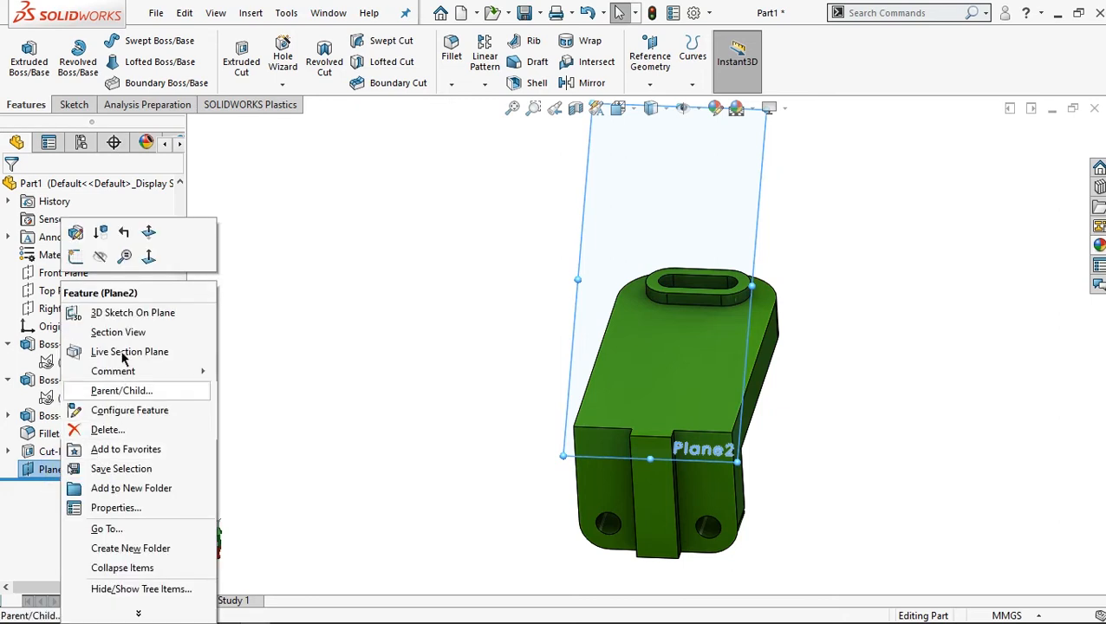
{"action": "left_click", "coordinate": [75, 255]}
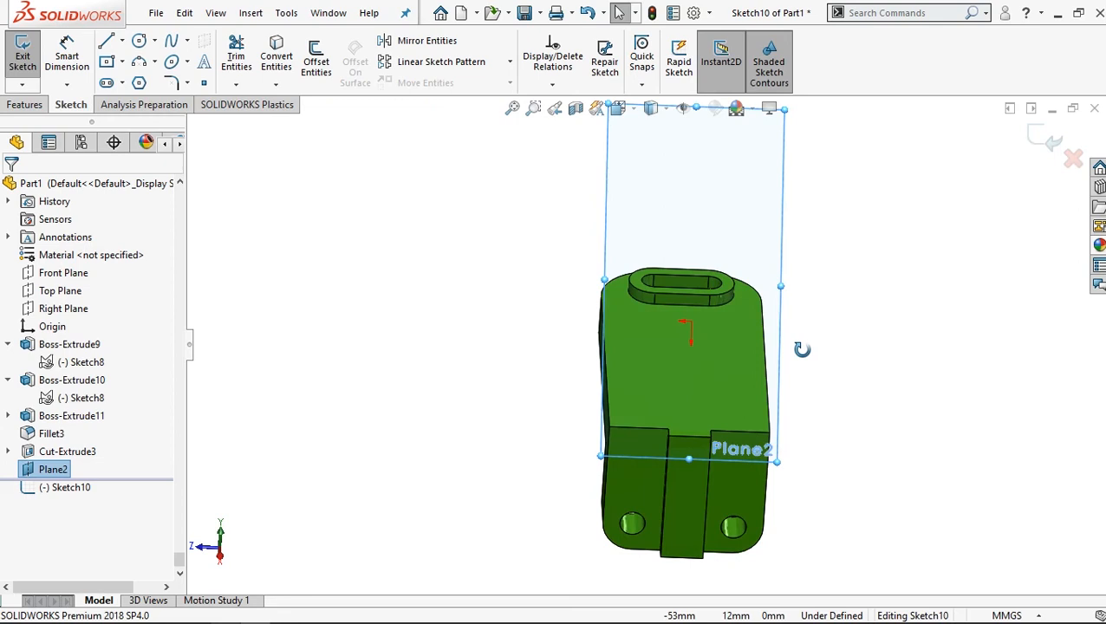
{"action": "left_click", "coordinate": [138, 43]}
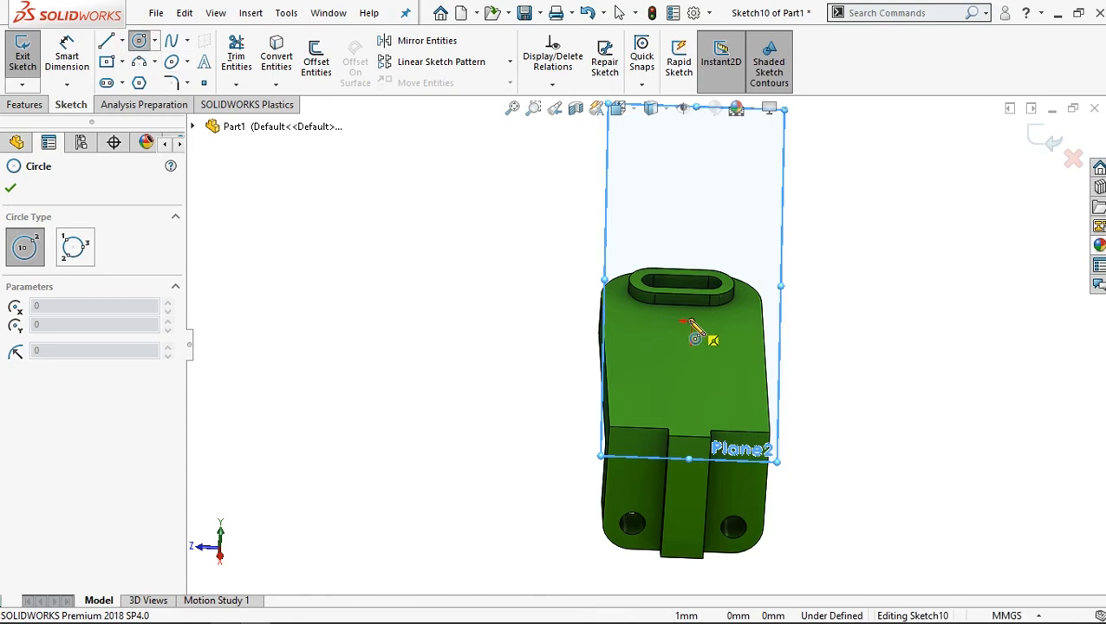
{"action": "left_click", "coordinate": [689, 362]}
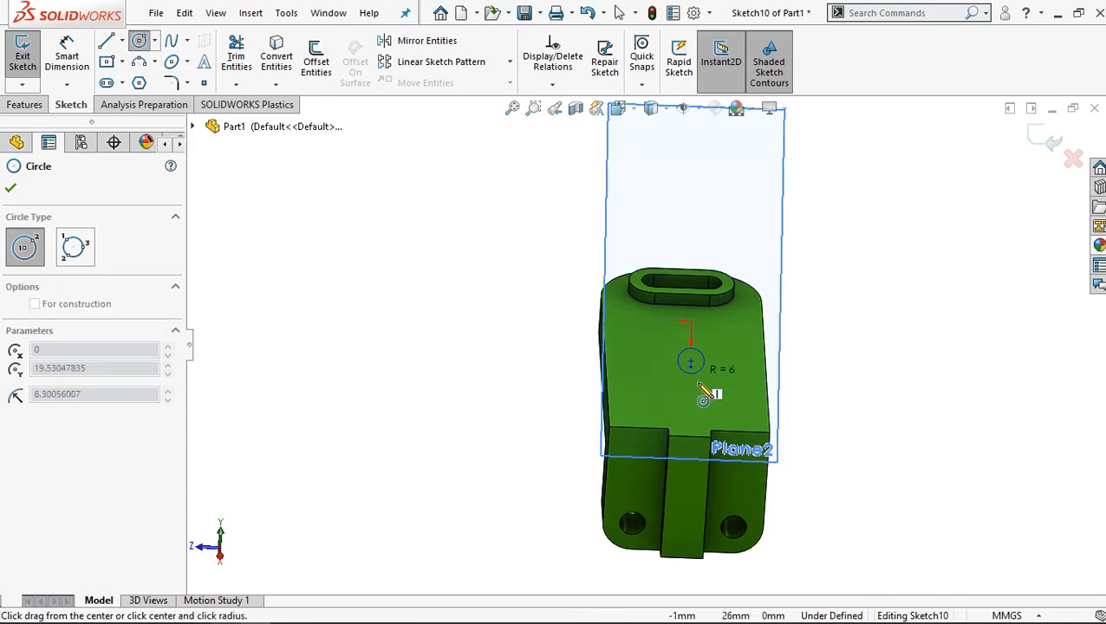
{"action": "left_click", "coordinate": [710, 395]}
{"action": "left_click", "coordinate": [66, 56]}
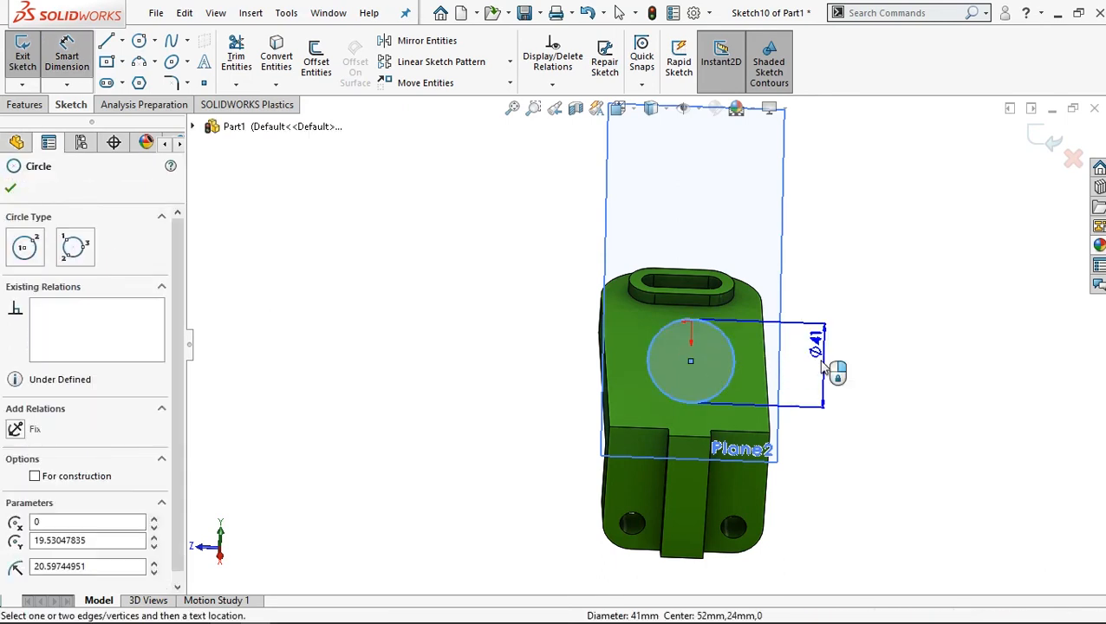
{"action": "left_click", "coordinate": [829, 362]}
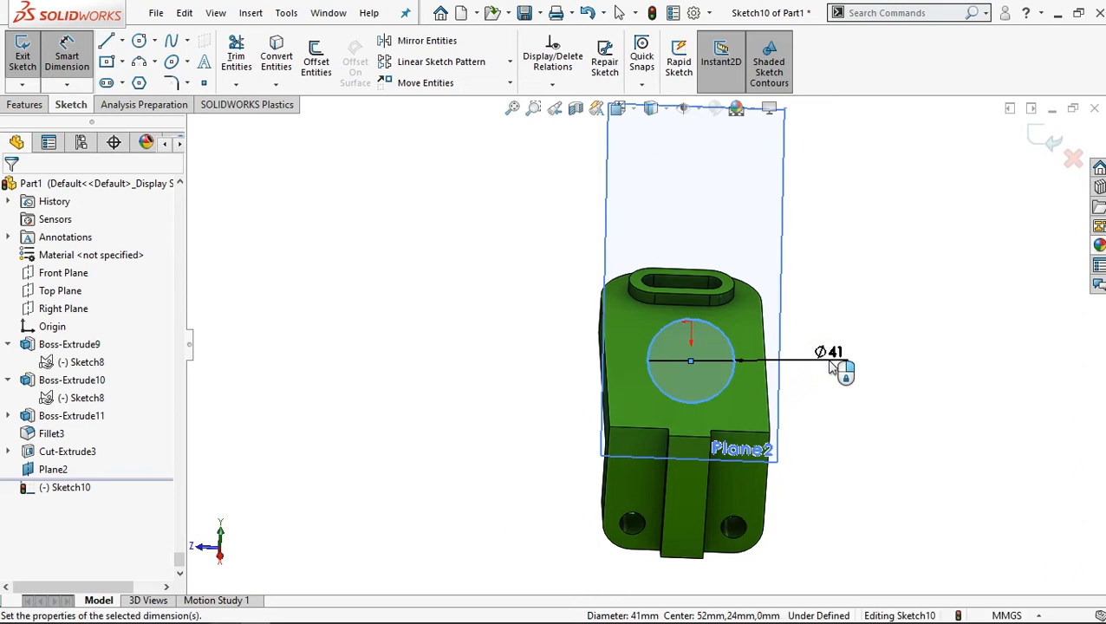
{"action": "type", "text": "44"}
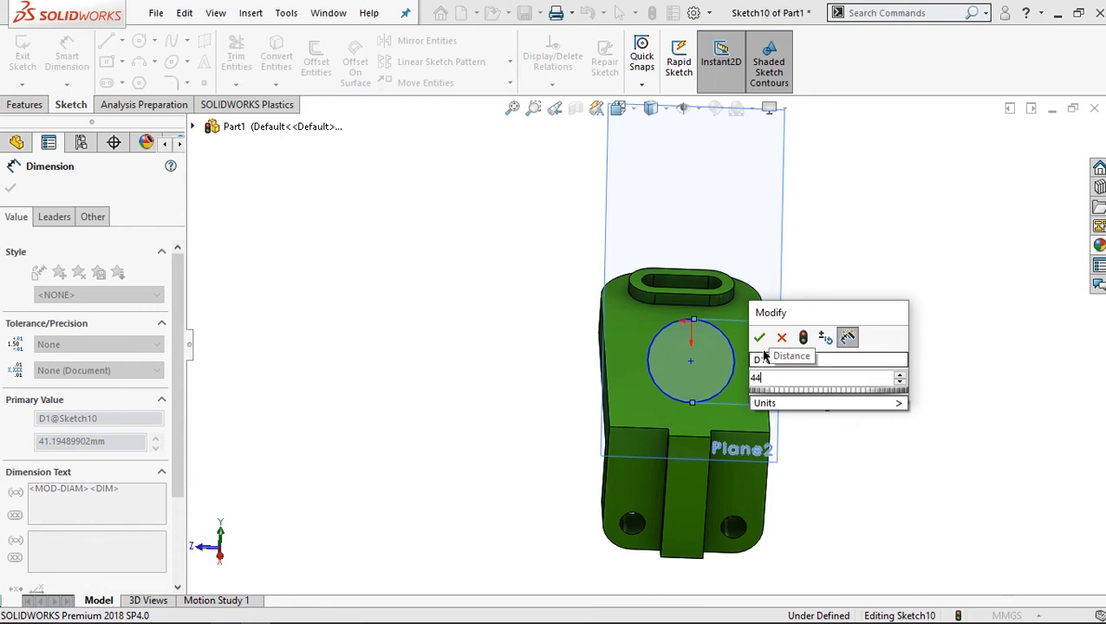
{"action": "left_click", "coordinate": [759, 338]}
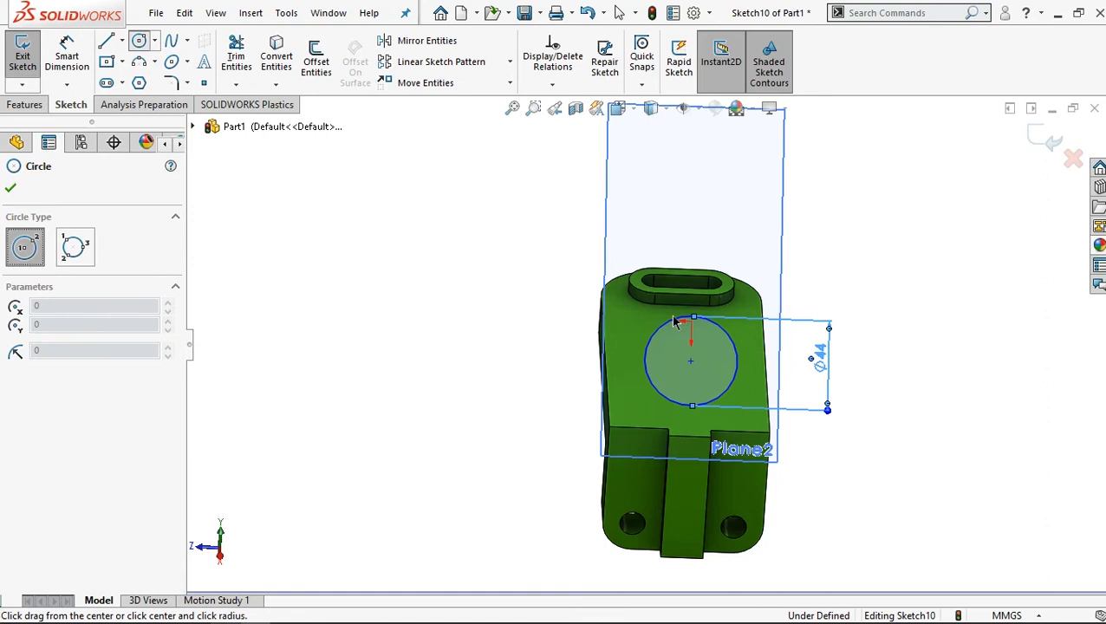
Step: Sketch a concentric inner circle and set its diameter to 22 mm
{"action": "left_click", "coordinate": [690, 361]}
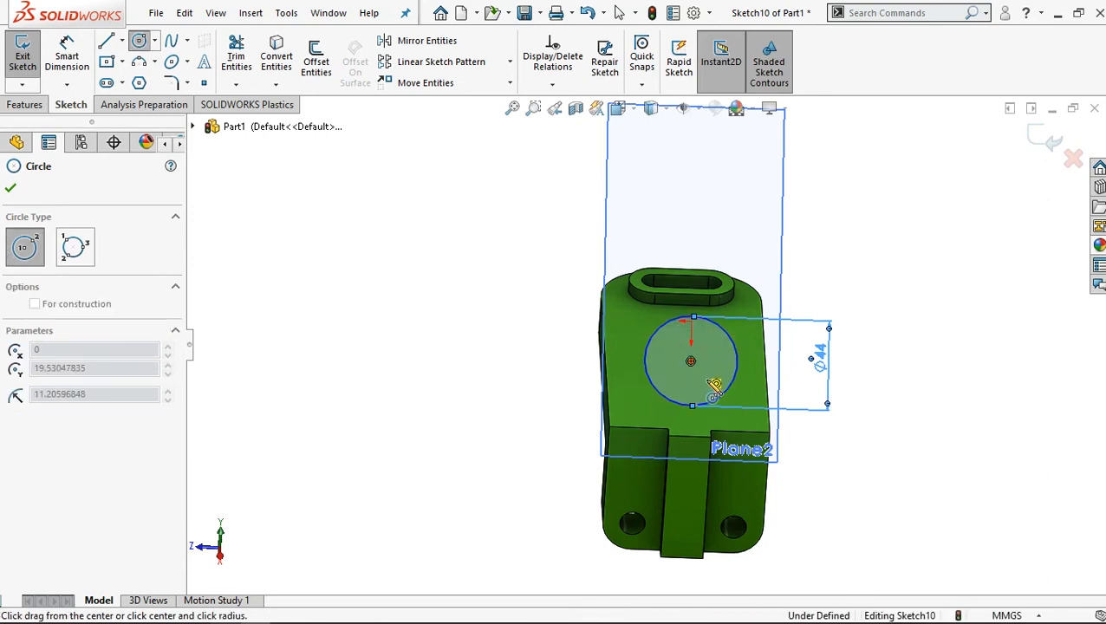
{"action": "left_click", "coordinate": [706, 380]}
{"action": "left_click", "coordinate": [59, 59]}
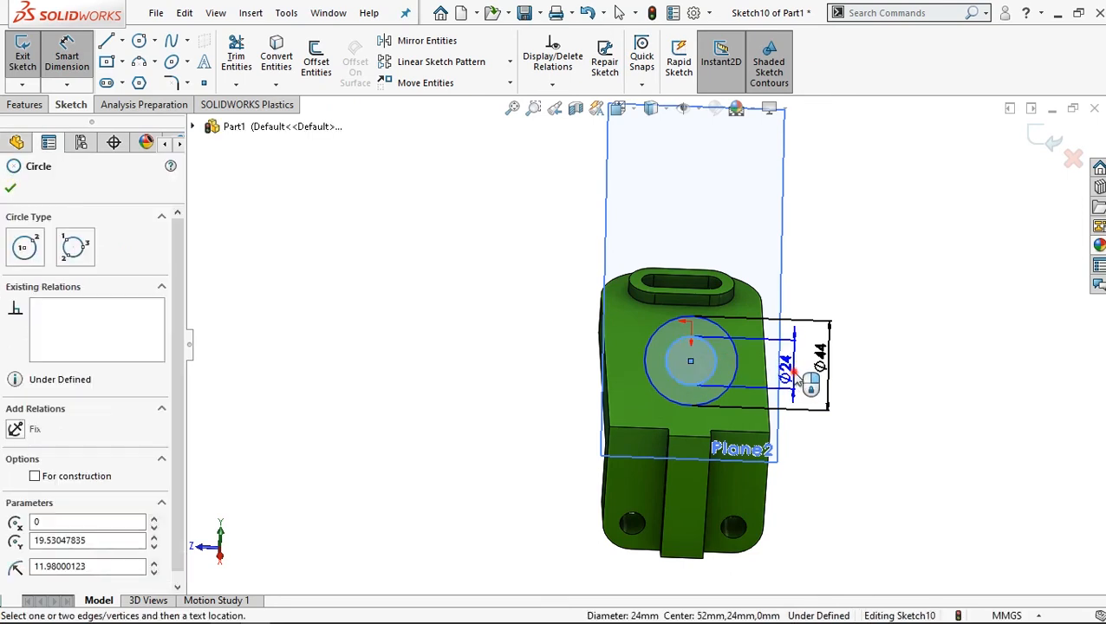
{"action": "left_click", "coordinate": [794, 378]}
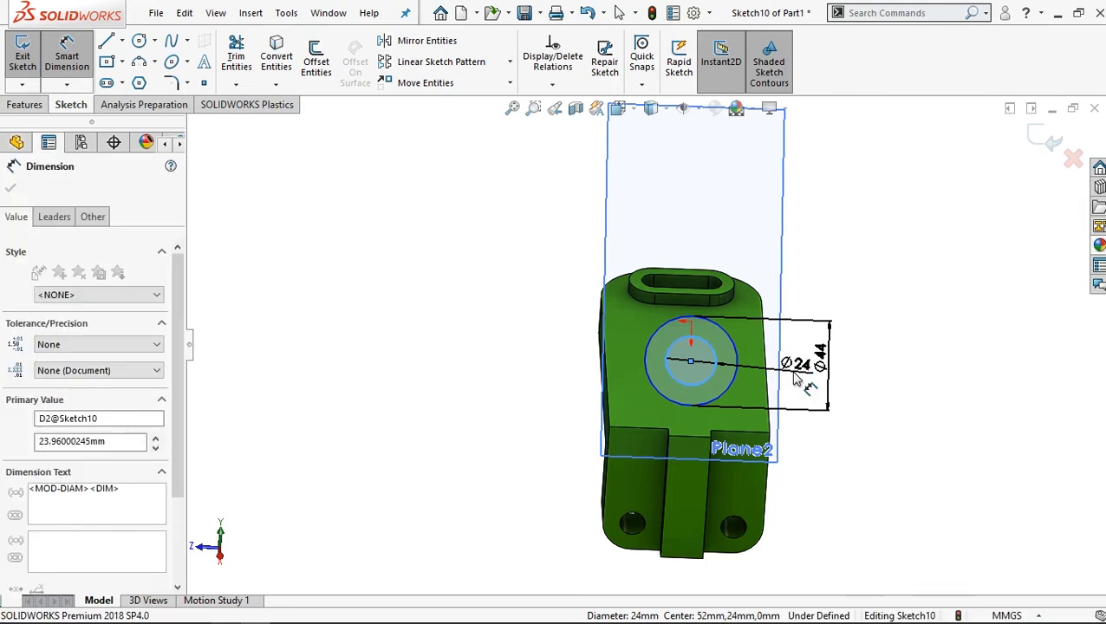
{"action": "type", "text": "22"}
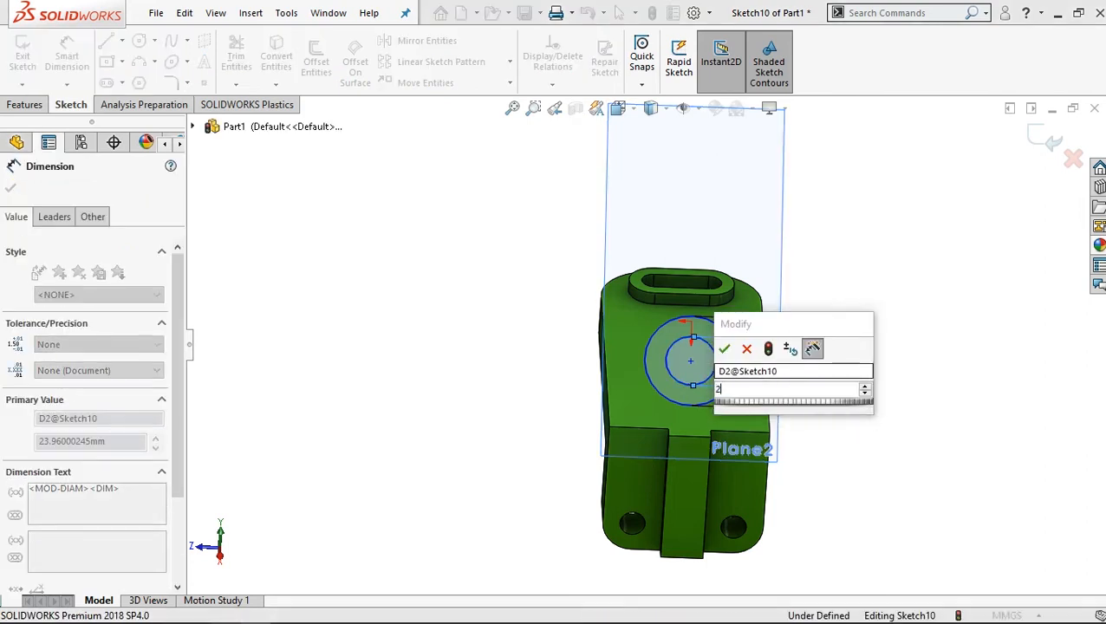
{"action": "left_click", "coordinate": [724, 350]}
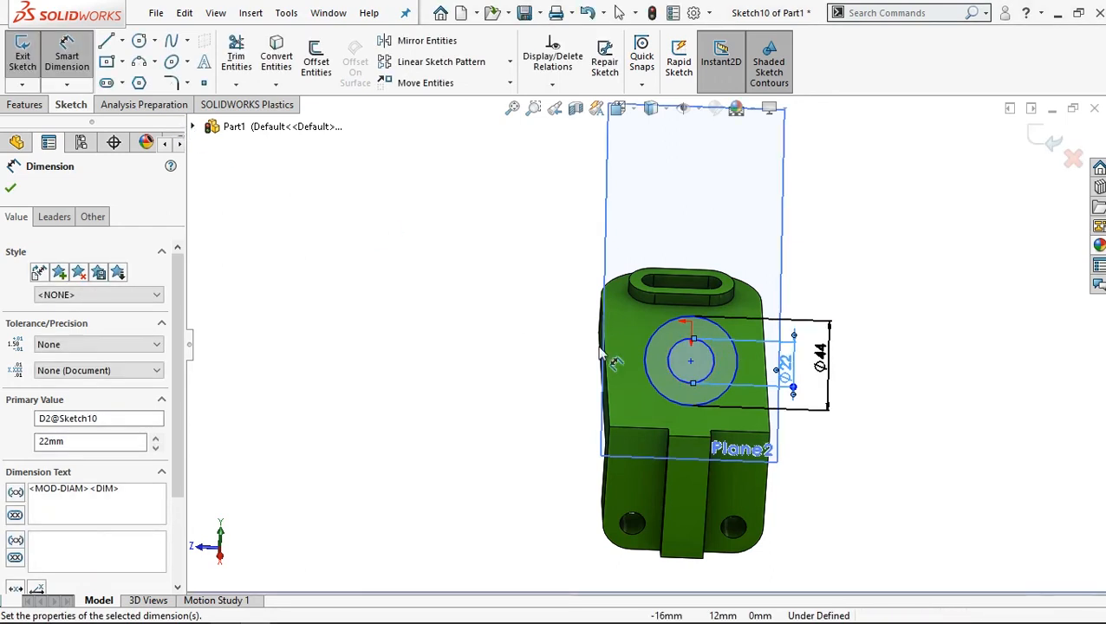
Step: Set the distance from the circles' centre to the end wall's top edge to 30 mm
{"action": "left_click", "coordinate": [693, 362]}
{"action": "left_click", "coordinate": [653, 425]}
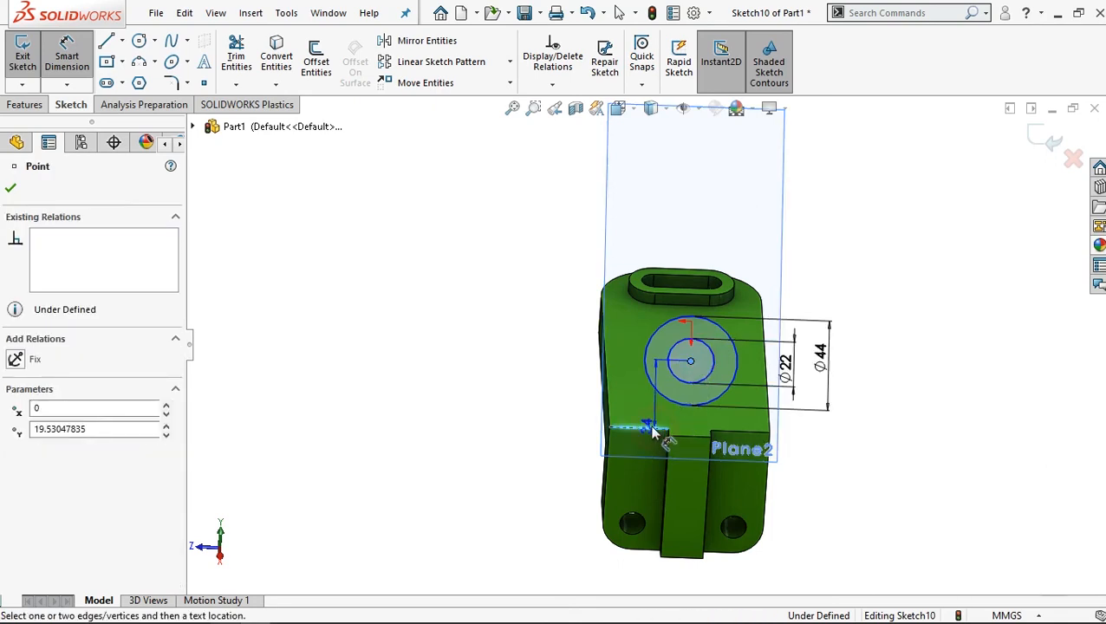
{"action": "left_click", "coordinate": [565, 394]}
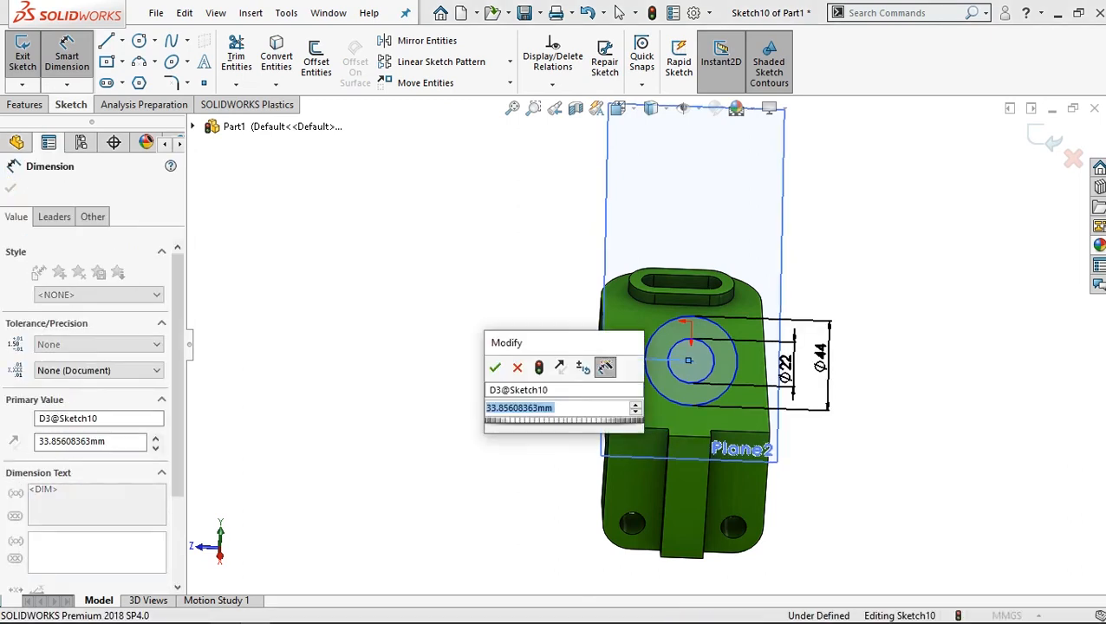
{"action": "type", "text": "30"}
{"action": "left_click", "coordinate": [494, 367]}
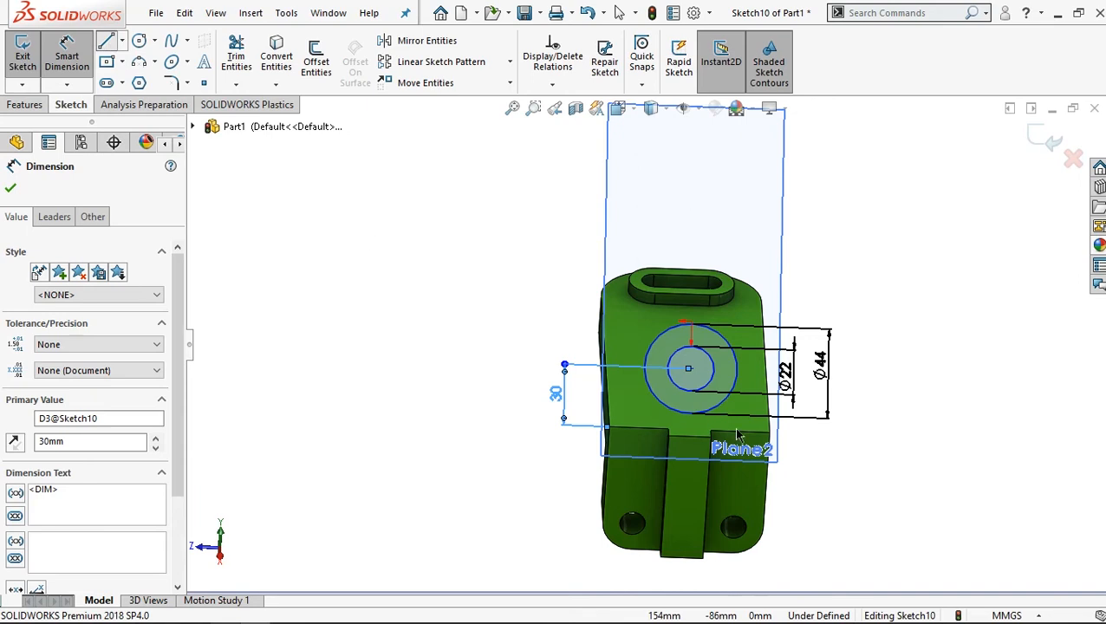
Step: Join the 44 mm circle's side quadrants to the end wall's top edge with a three-line outline, then trim the circle's lower arc
{"action": "left_click", "coordinate": [644, 367]}
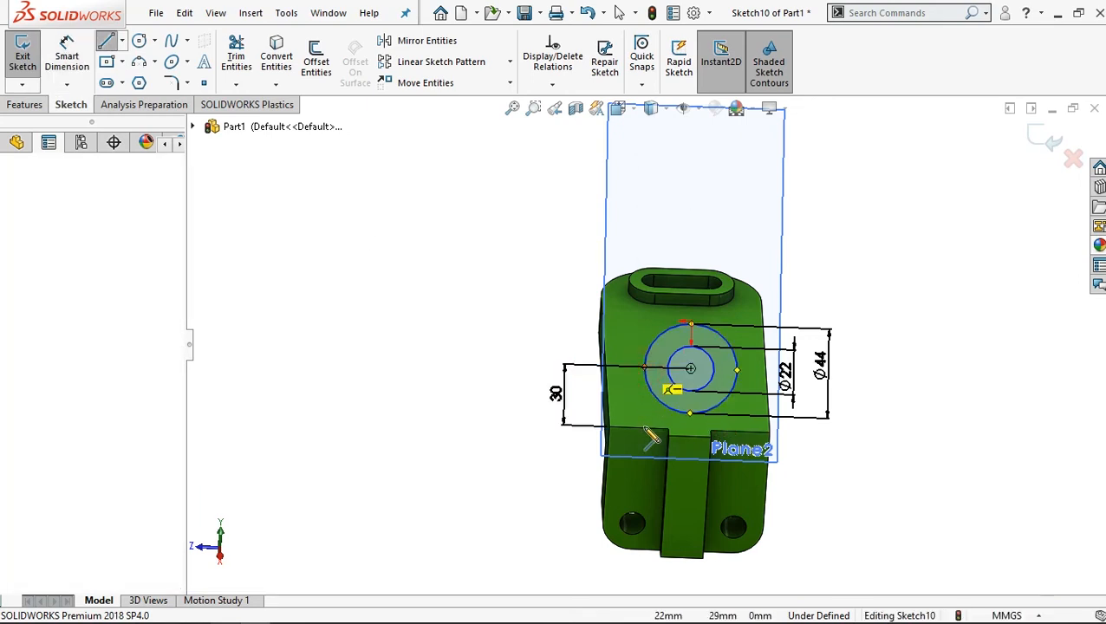
{"action": "left_click", "coordinate": [645, 427]}
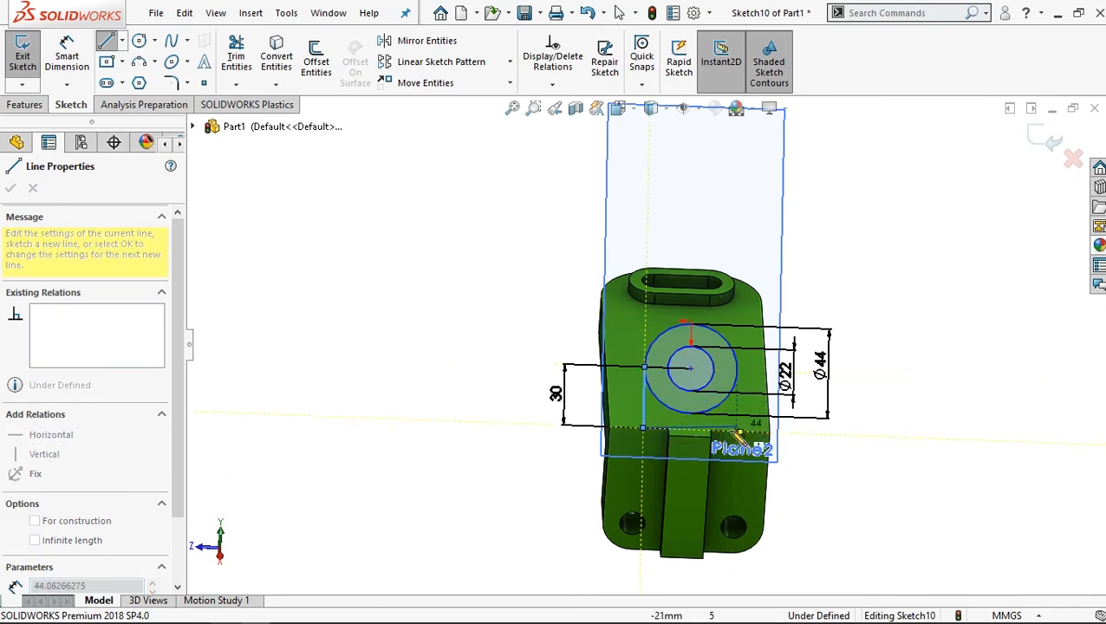
{"action": "scroll", "coordinate": [738, 435], "scroll_direction": "down", "scroll_amount": 3}
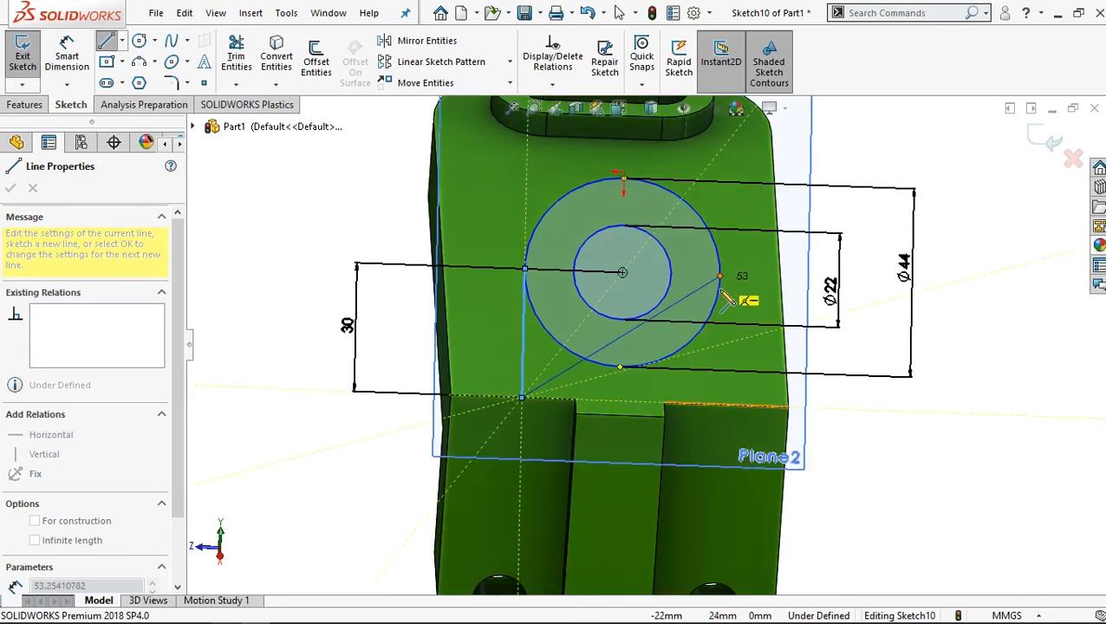
{"action": "left_click", "coordinate": [717, 404]}
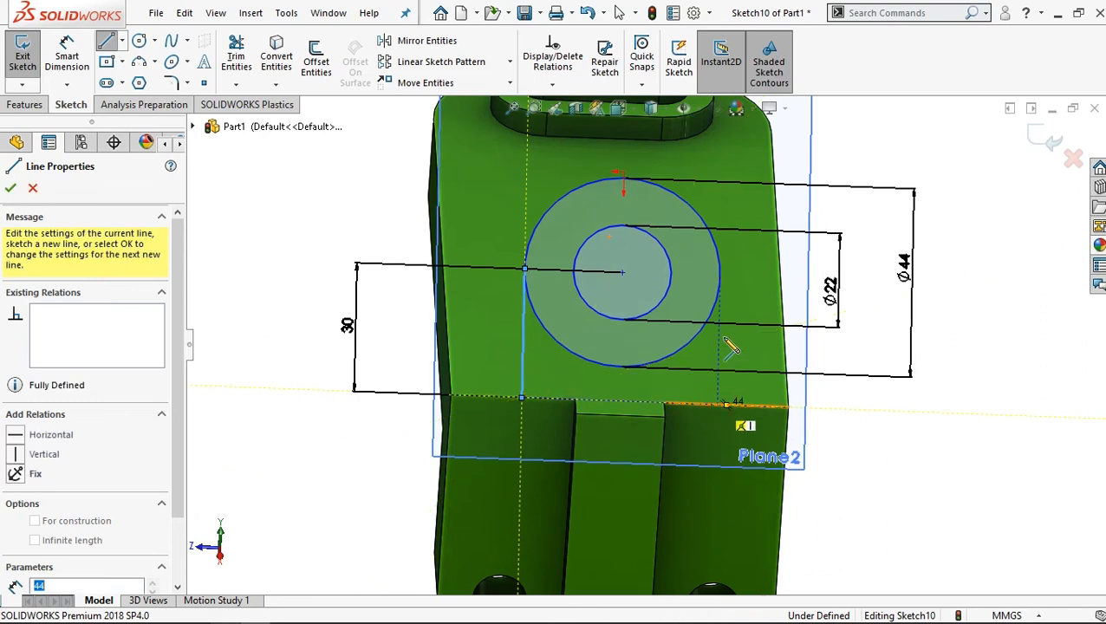
{"action": "left_click", "coordinate": [721, 275]}
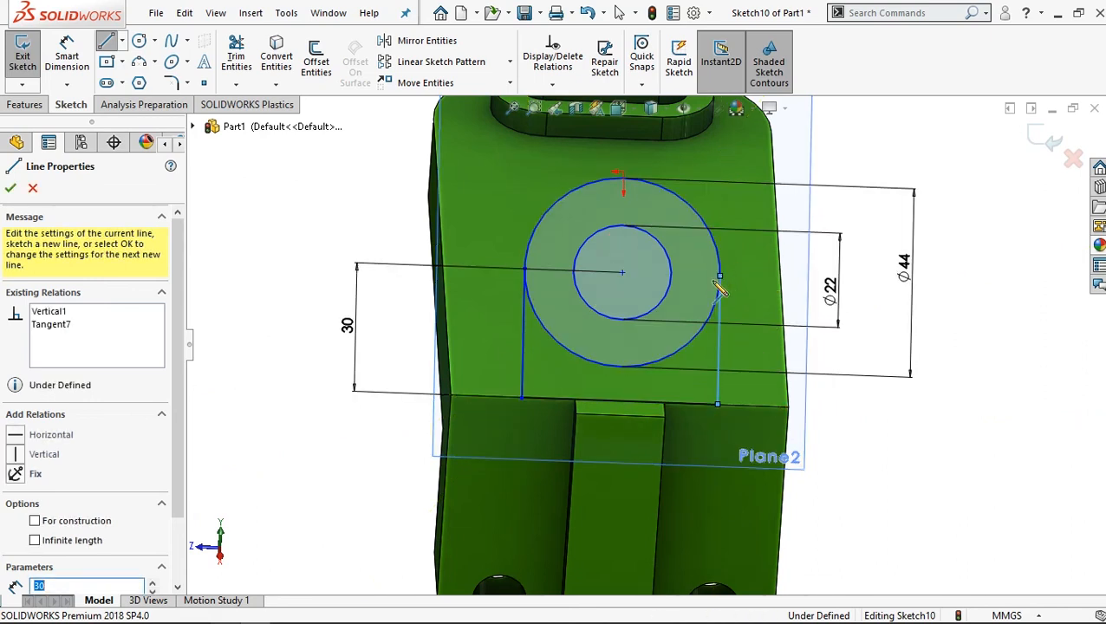
{"action": "scroll", "coordinate": [619, 284], "scroll_direction": "up", "scroll_amount": 1}
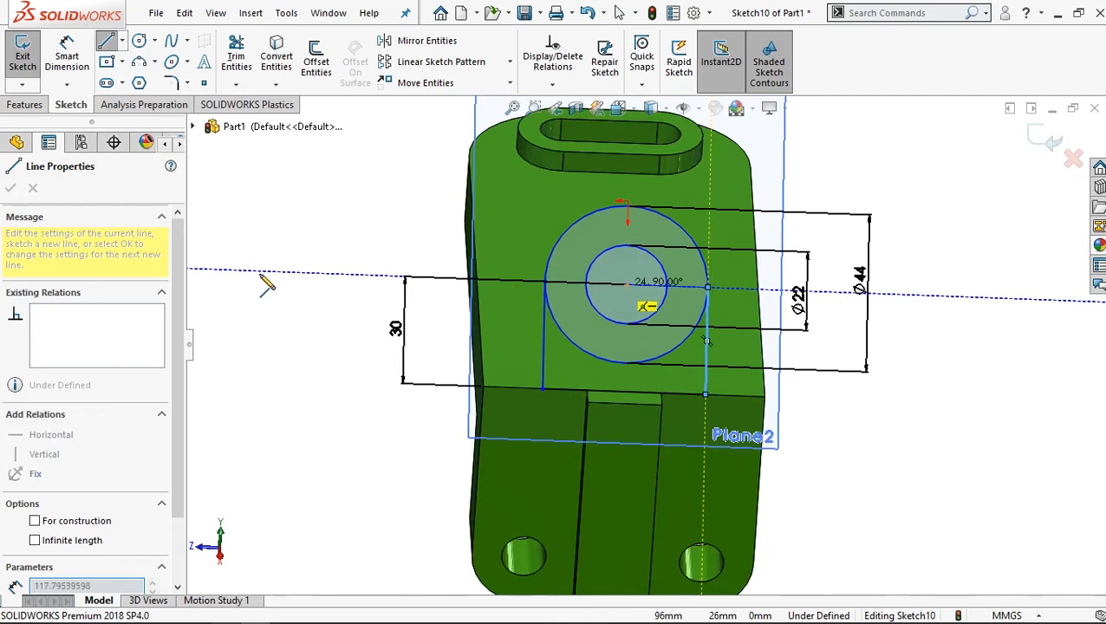
{"action": "right_click", "coordinate": [401, 260]}
{"action": "left_click", "coordinate": [434, 265]}
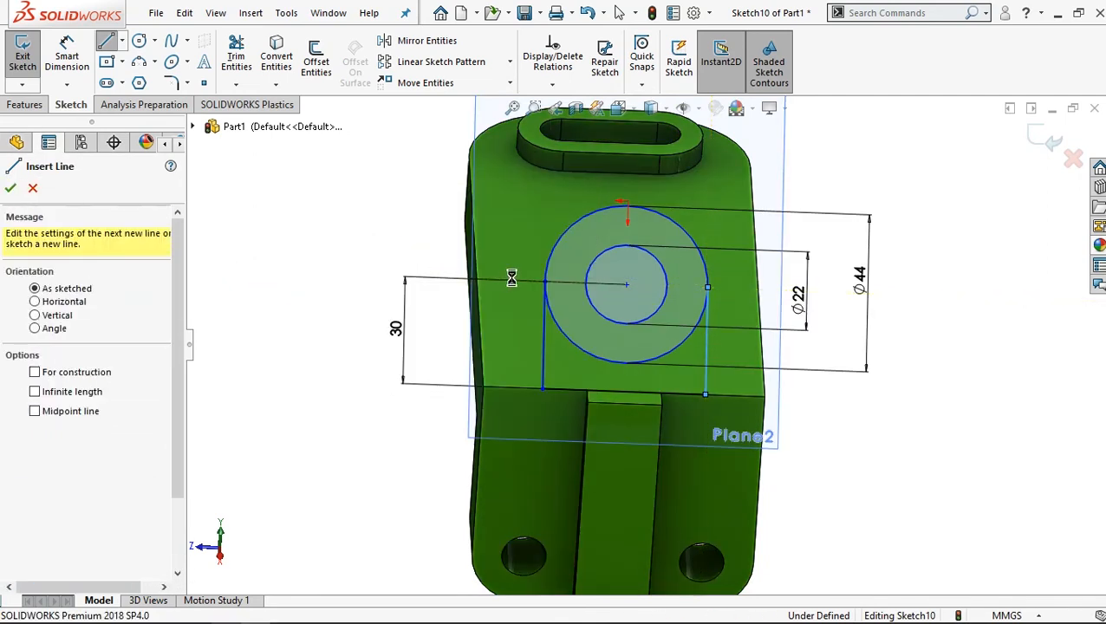
{"action": "middle_click_drag", "start_coordinate": [742, 345], "coordinate": [787, 331]}
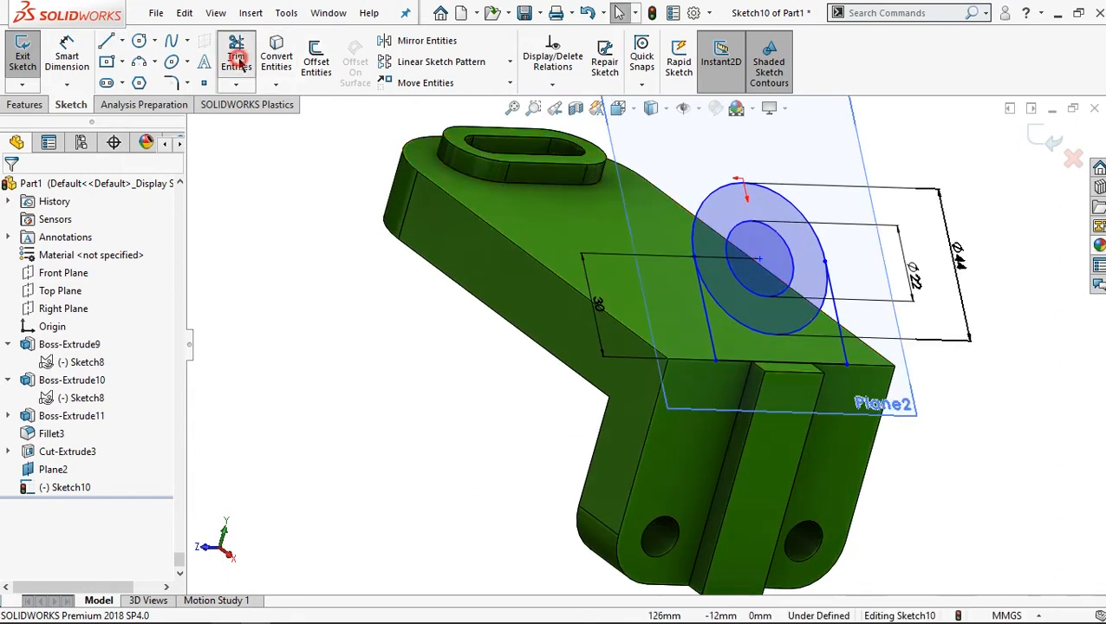
{"action": "left_click", "coordinate": [736, 325]}
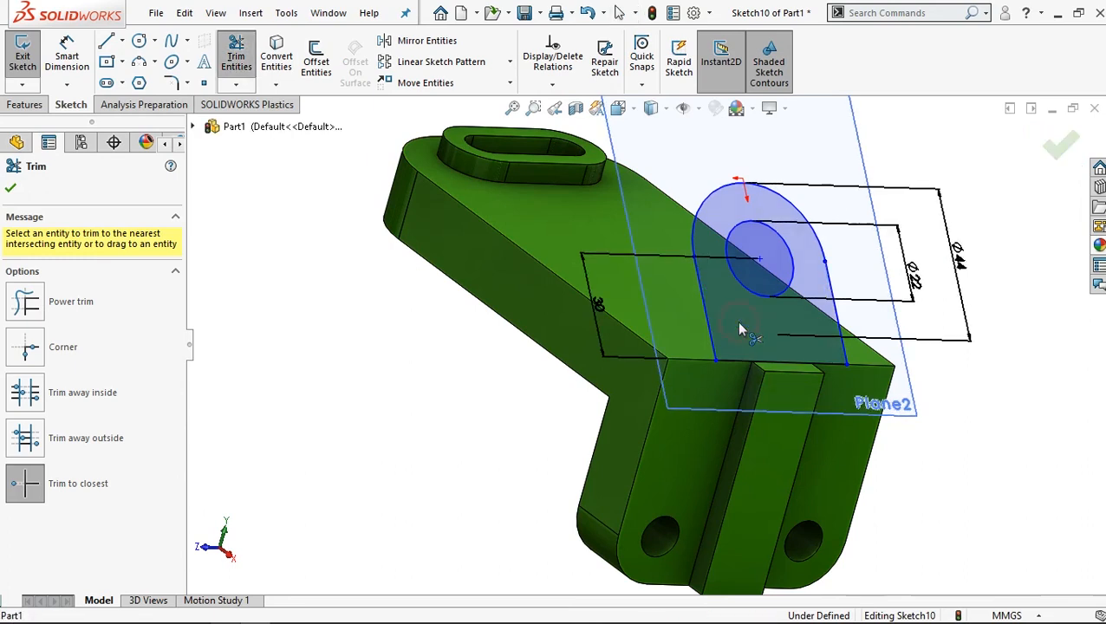
Step: Extrude the 22 mm inner circle as a boss from the angled plane with Up To Surface, ending at the plate's top face
{"action": "left_click", "coordinate": [24, 104]}
{"action": "left_click", "coordinate": [29, 53]}
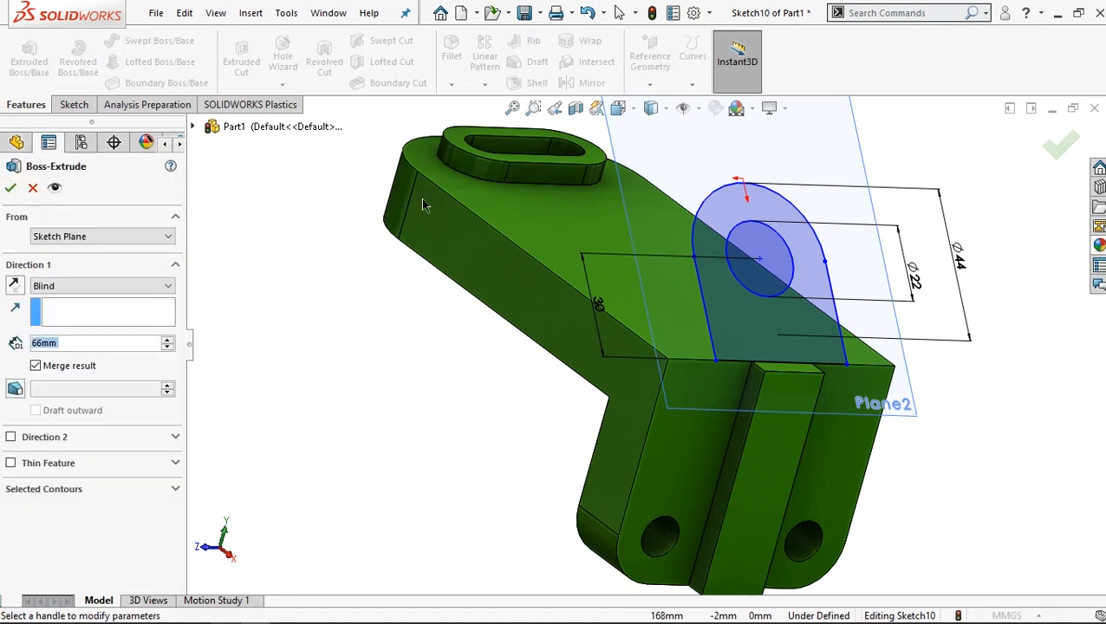
{"action": "left_click", "coordinate": [111, 287]}
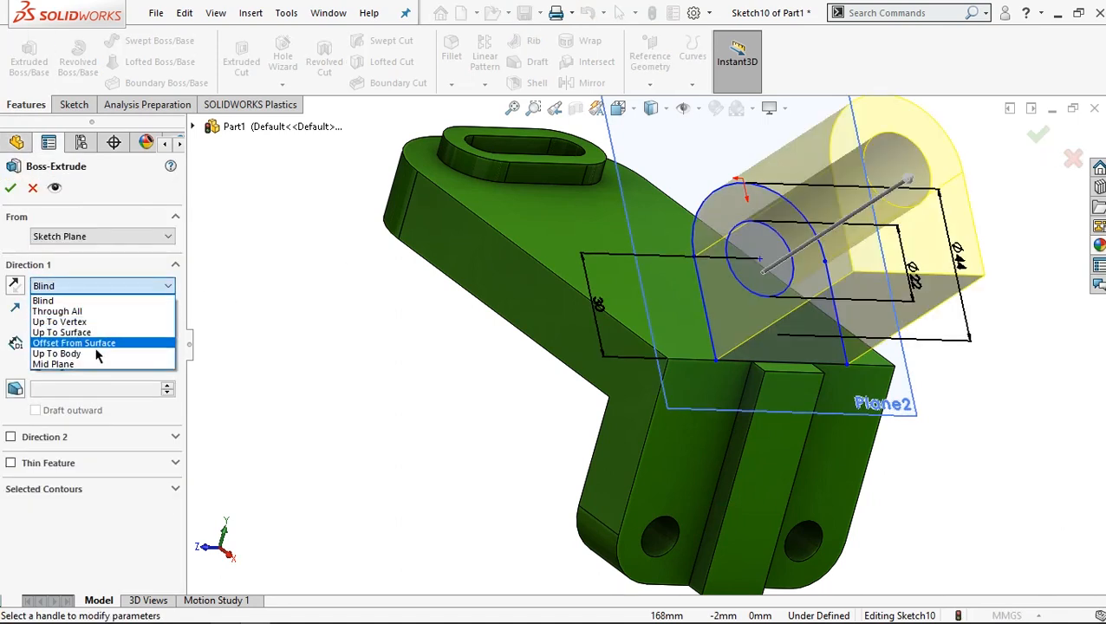
{"action": "left_click", "coordinate": [84, 333]}
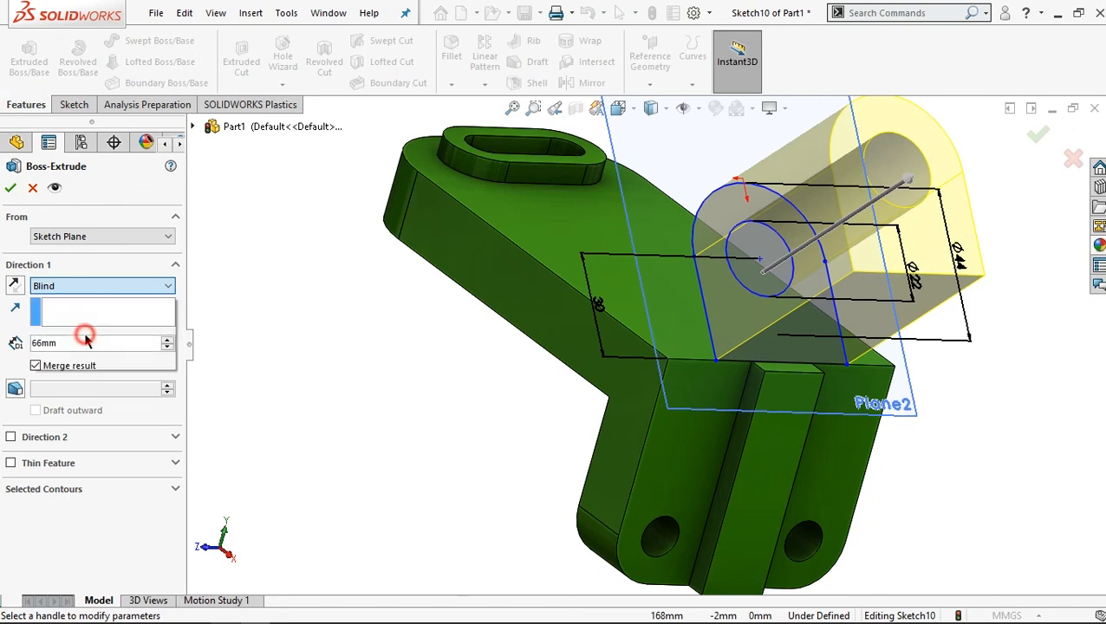
{"action": "left_click", "coordinate": [573, 245]}
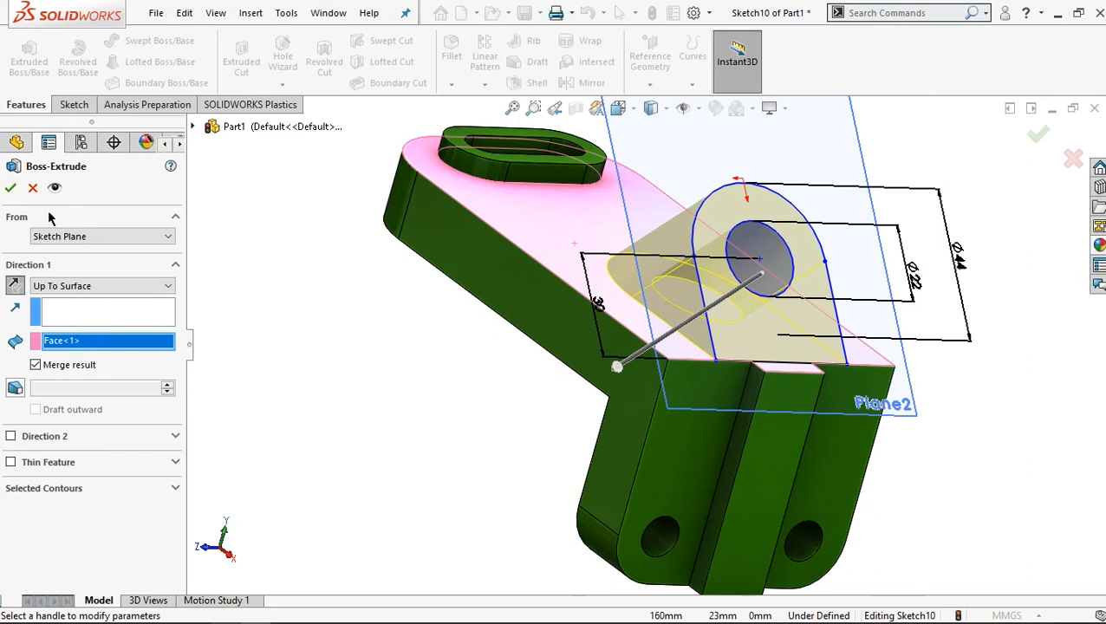
{"action": "left_click", "coordinate": [769, 253]}
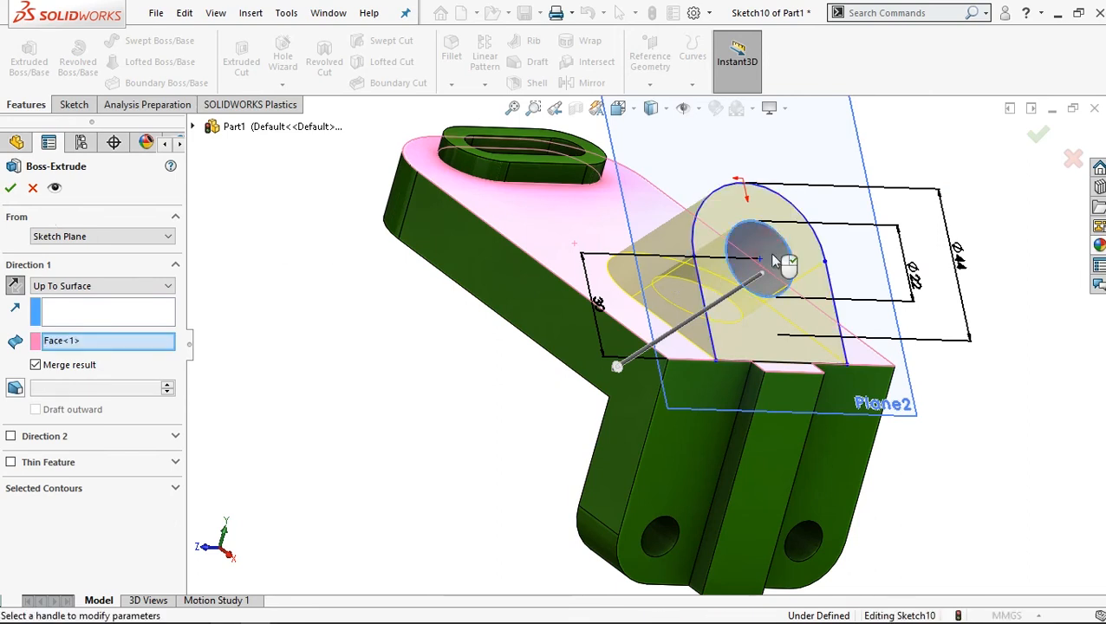
{"action": "left_click", "coordinate": [10, 187]}
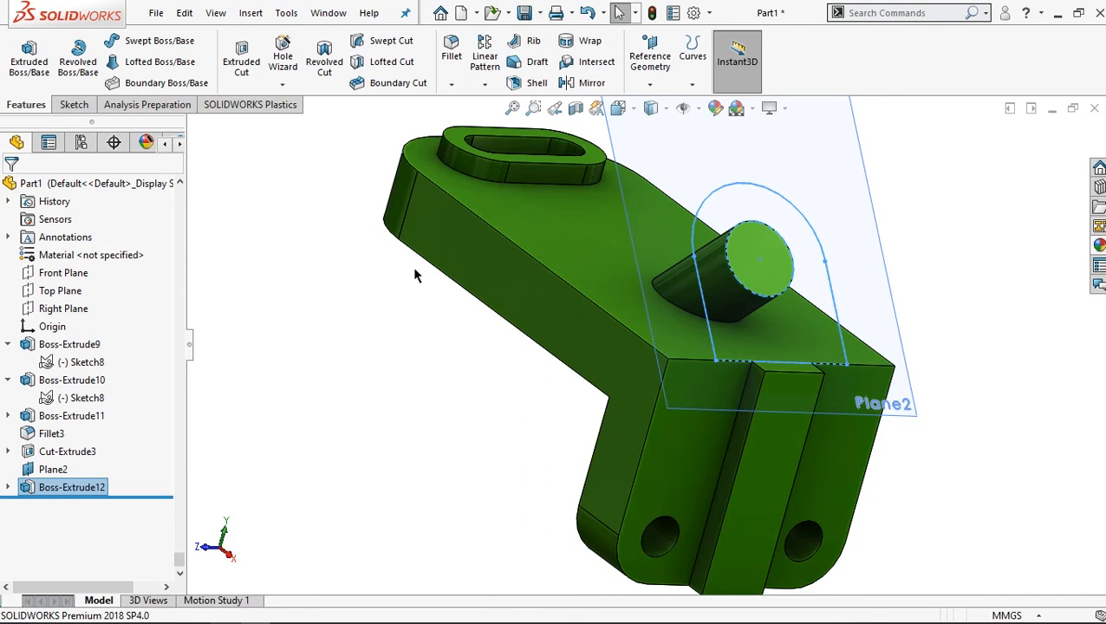
Step: Extrude the lug outline around the 22 mm circle as a boss with Up To Surface, reversed to end at the plate's top face
{"action": "left_click", "coordinate": [8, 488]}
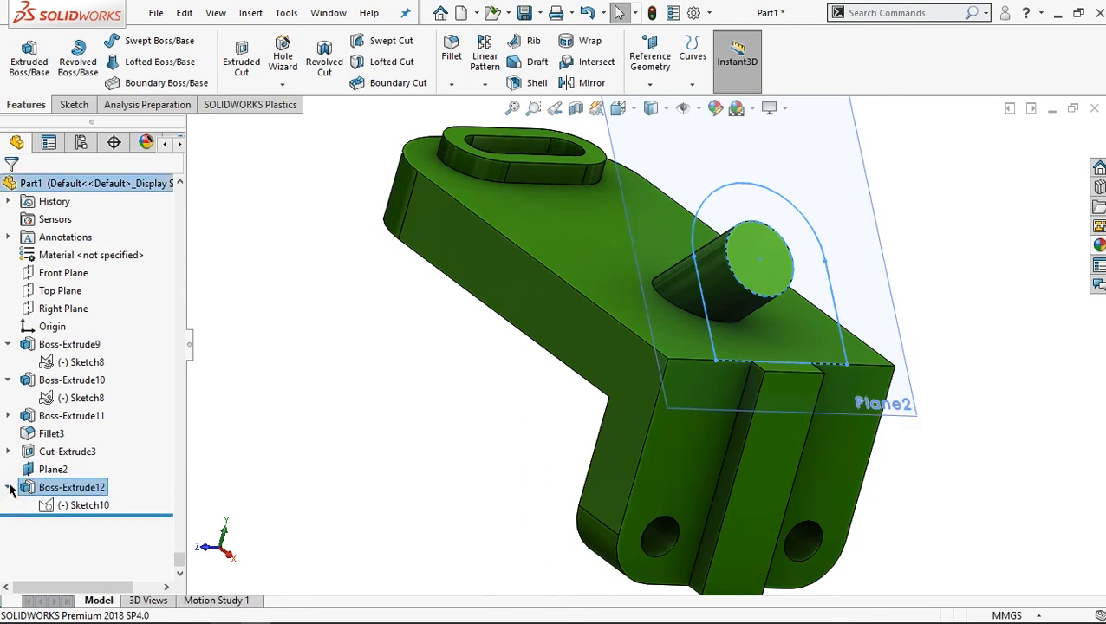
{"action": "left_click", "coordinate": [98, 506]}
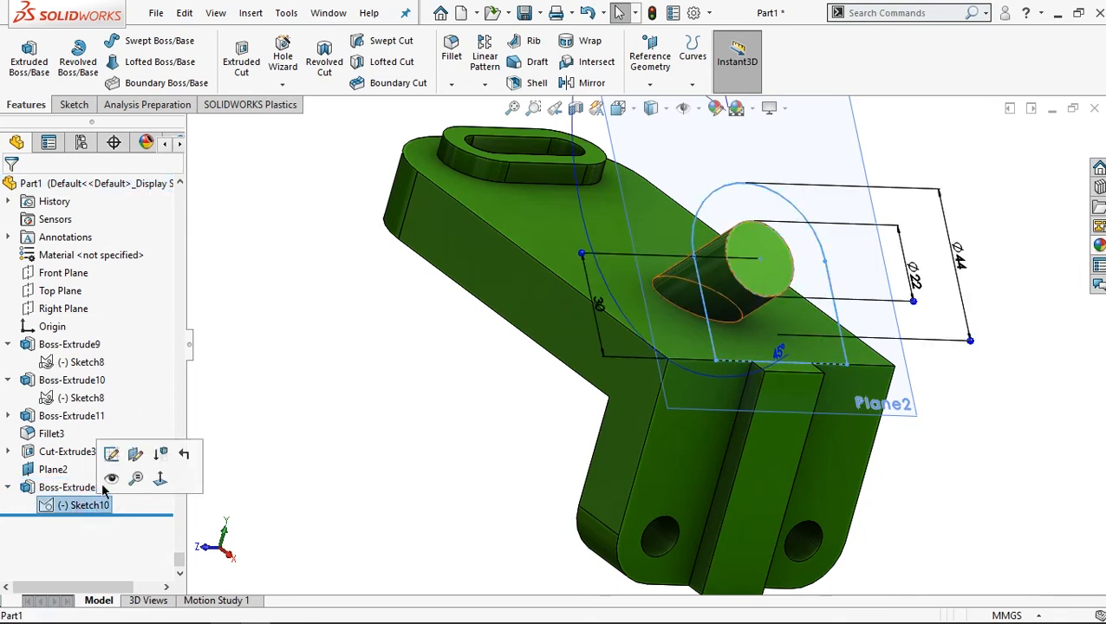
{"action": "left_click", "coordinate": [33, 59]}
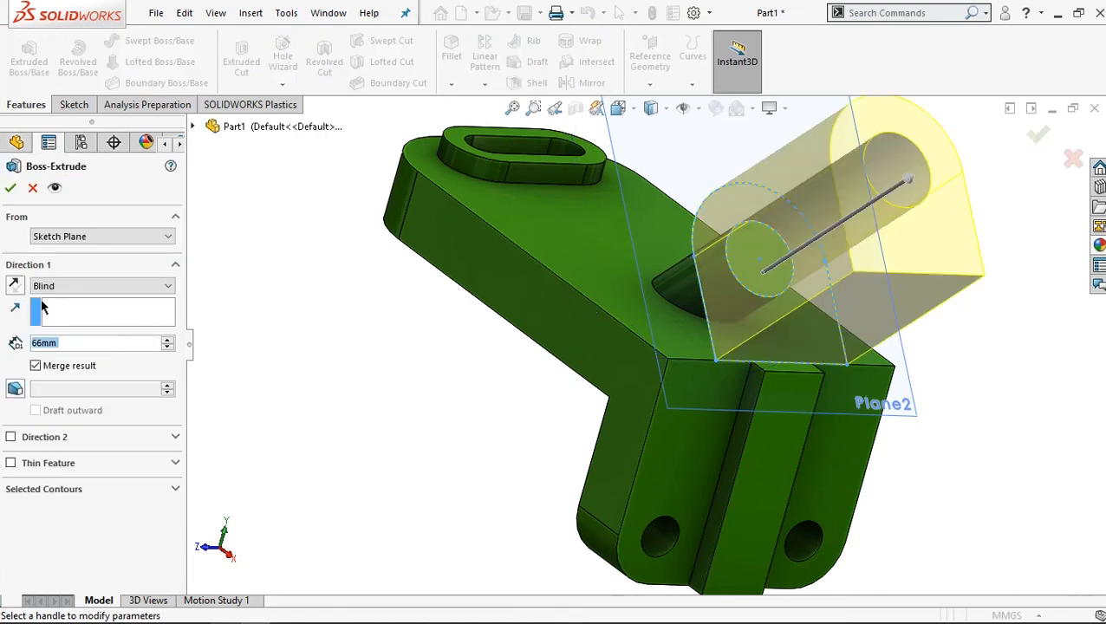
{"action": "left_click", "coordinate": [15, 287]}
{"action": "left_click", "coordinate": [70, 286]}
{"action": "left_click", "coordinate": [92, 340]}
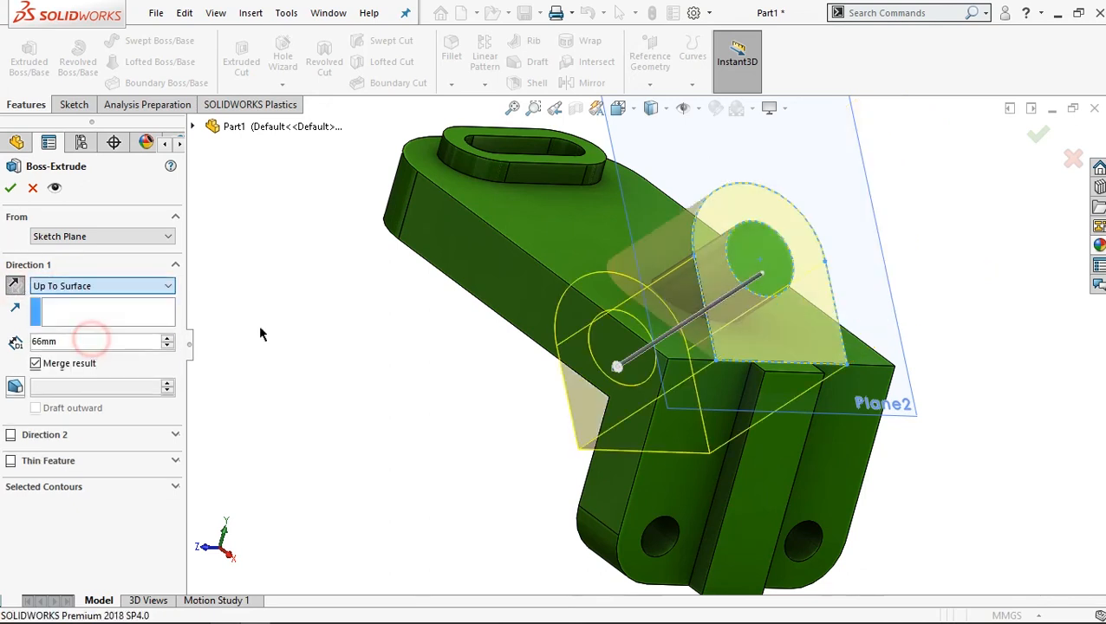
{"action": "left_click", "coordinate": [580, 275]}
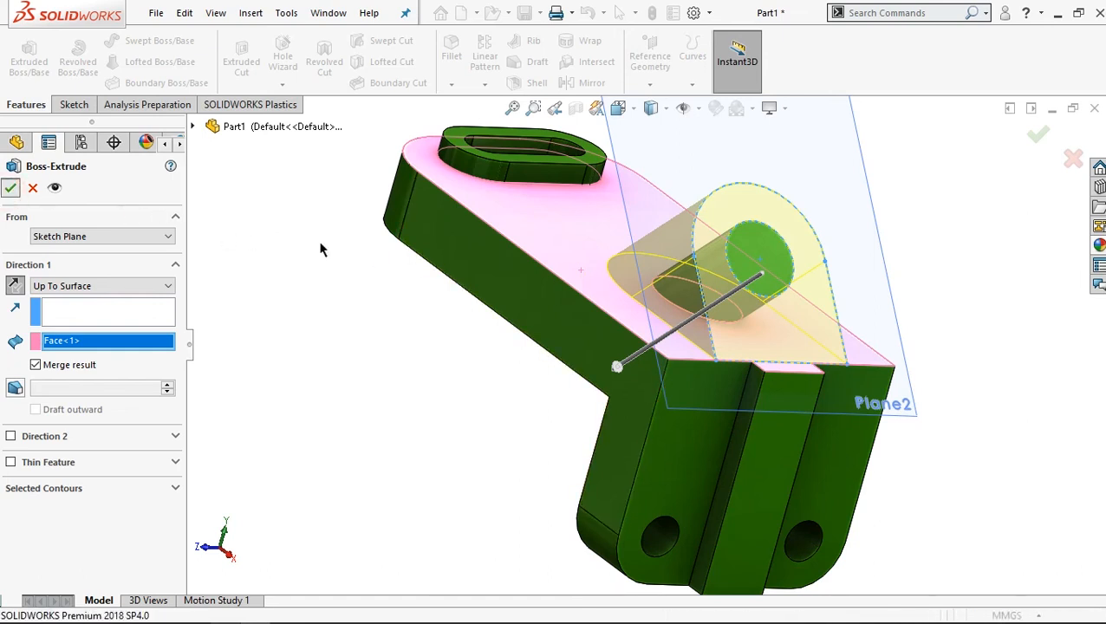
{"action": "key", "text": "Return"}
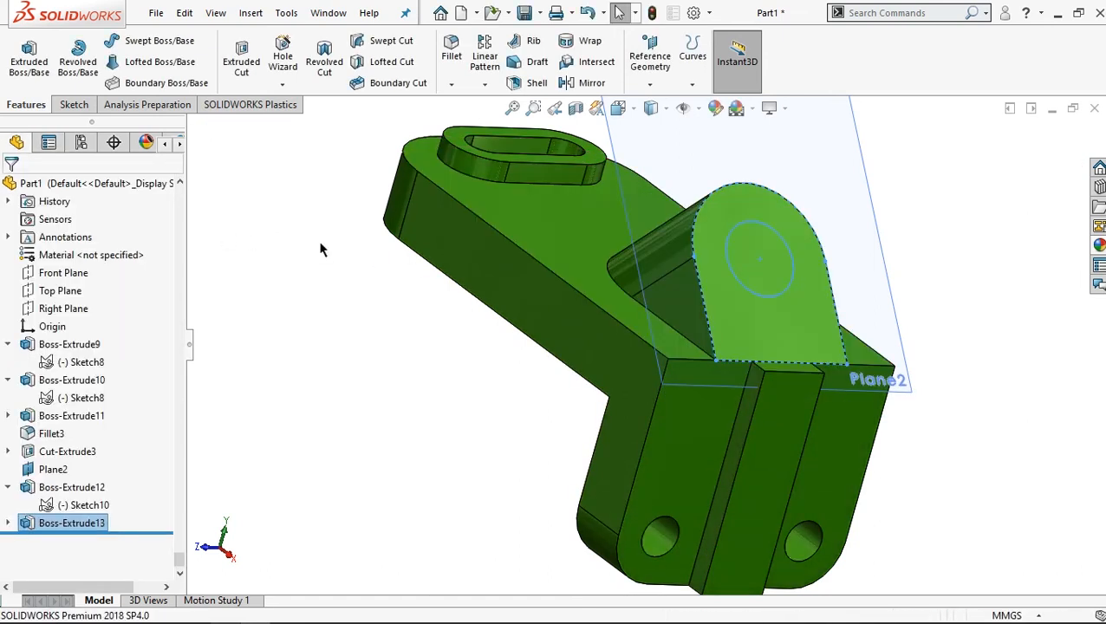
Step: Cut a blind hole 32 mm deep into the lug from the angled plane, using only the 22 mm inner circle as contour
{"action": "left_click", "coordinate": [9, 522]}
{"action": "left_click", "coordinate": [59, 542]}
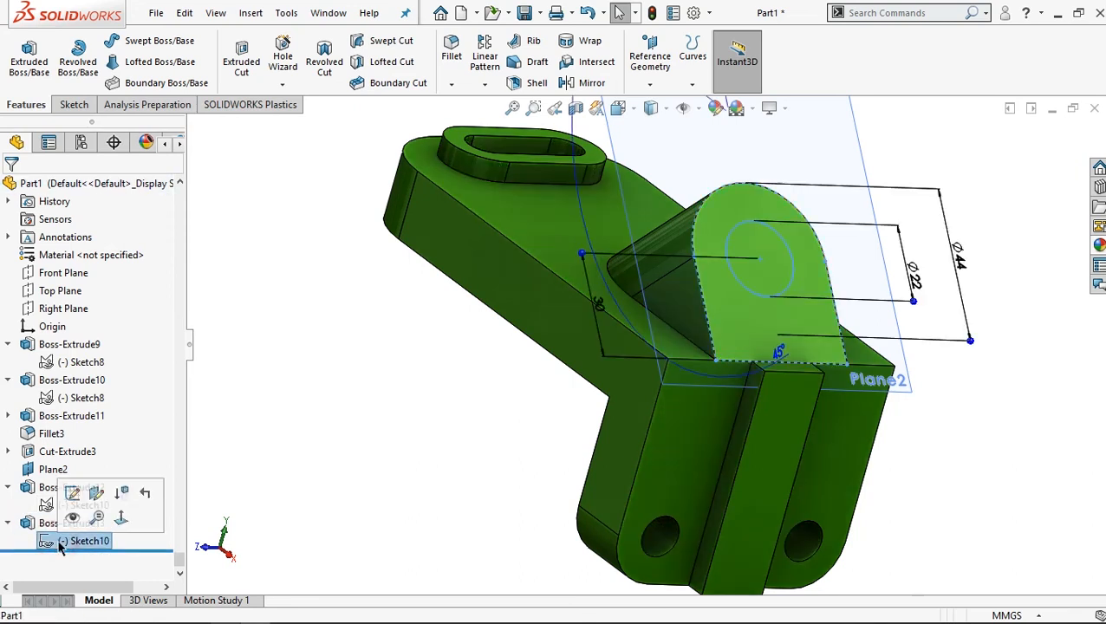
{"action": "left_click", "coordinate": [244, 50]}
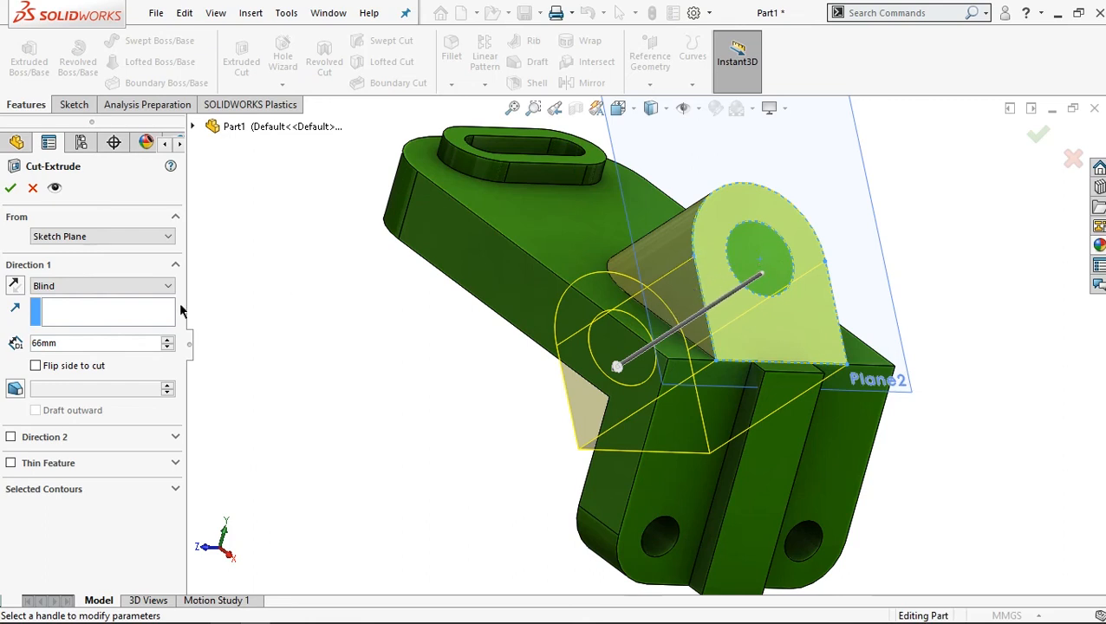
{"action": "left_click", "coordinate": [63, 342]}
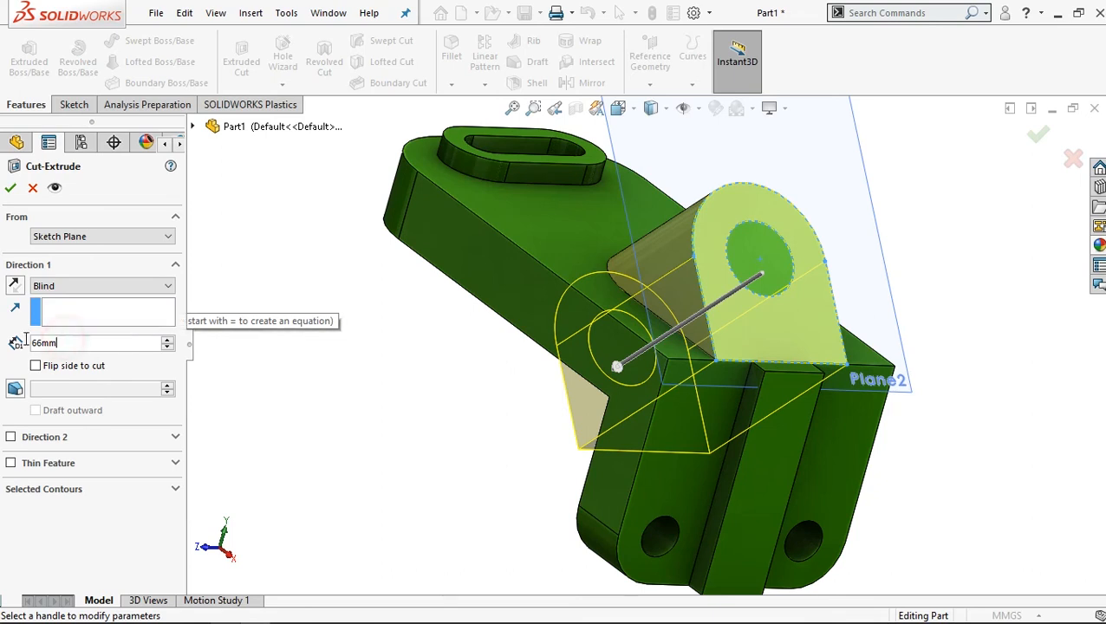
{"action": "type", "text": "32"}
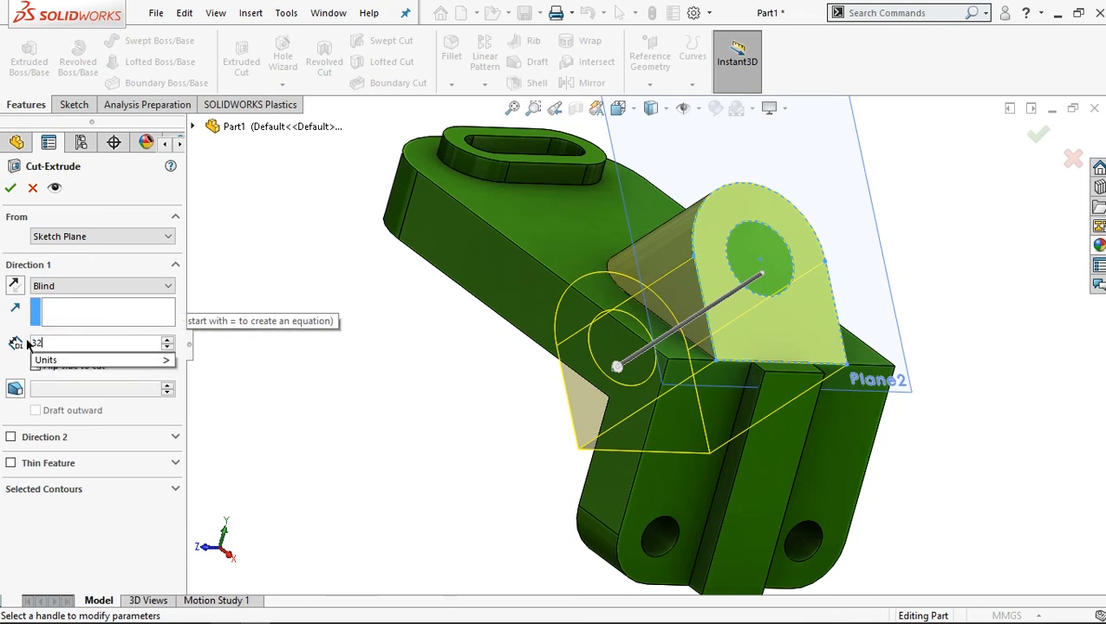
{"action": "left_click", "coordinate": [11, 368]}
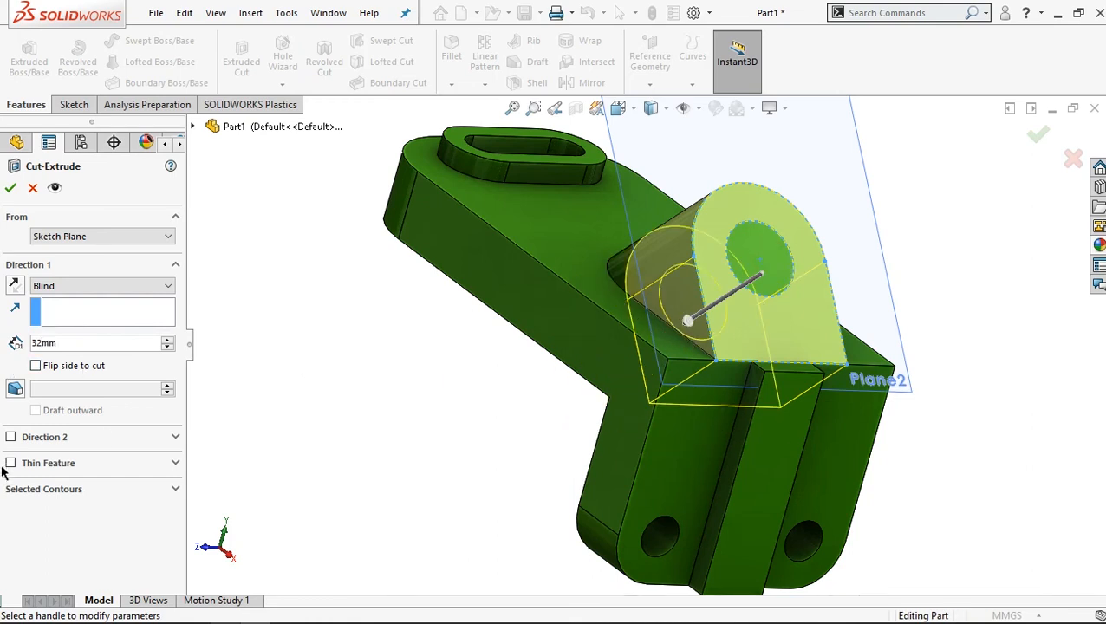
{"action": "left_click", "coordinate": [50, 490]}
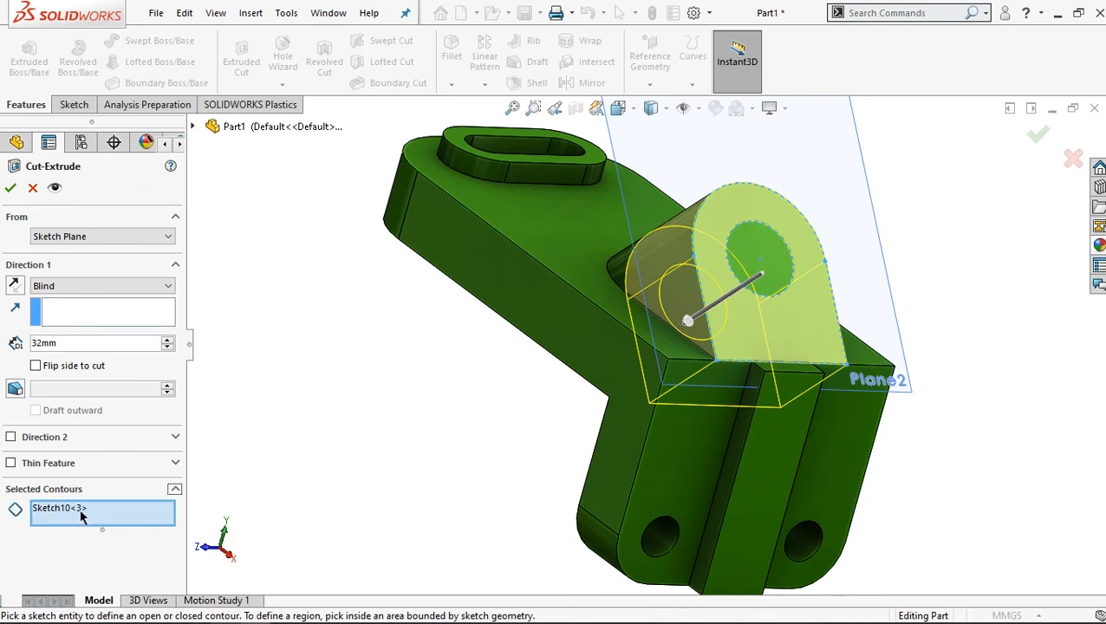
{"action": "left_click", "coordinate": [81, 516]}
{"action": "right_click", "coordinate": [87, 513]}
{"action": "left_click", "coordinate": [111, 541]}
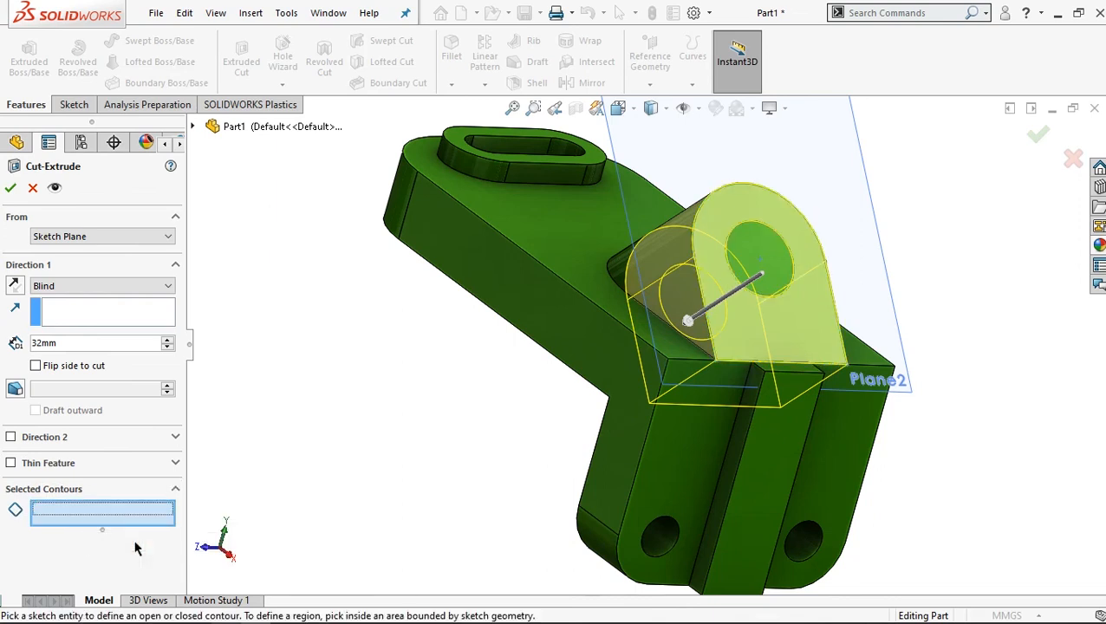
{"action": "left_click", "coordinate": [766, 256]}
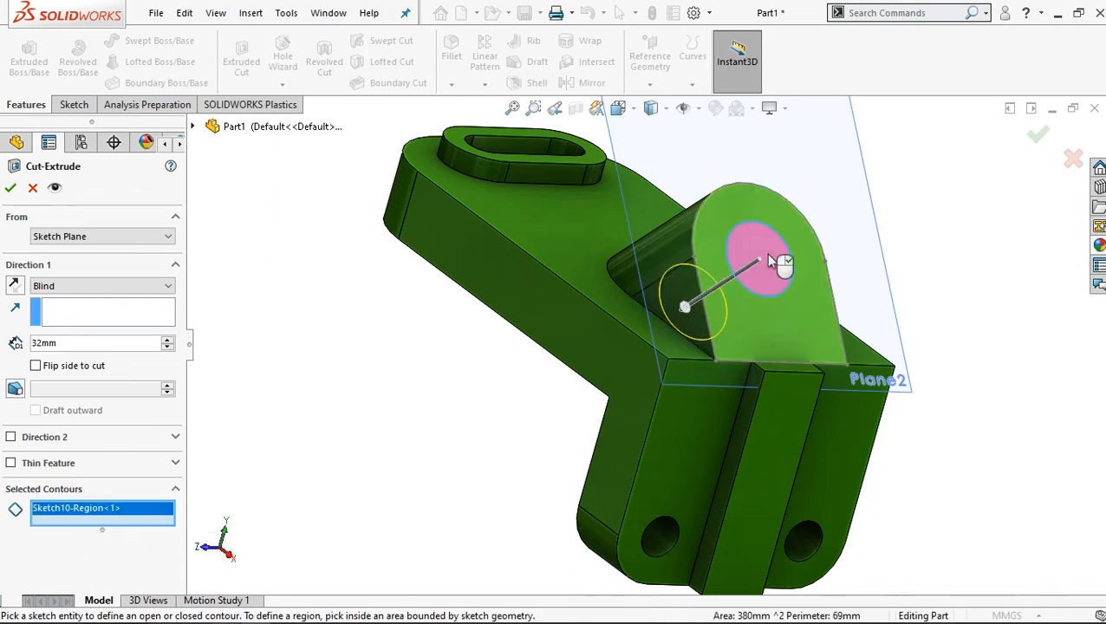
{"action": "left_click", "coordinate": [7, 187]}
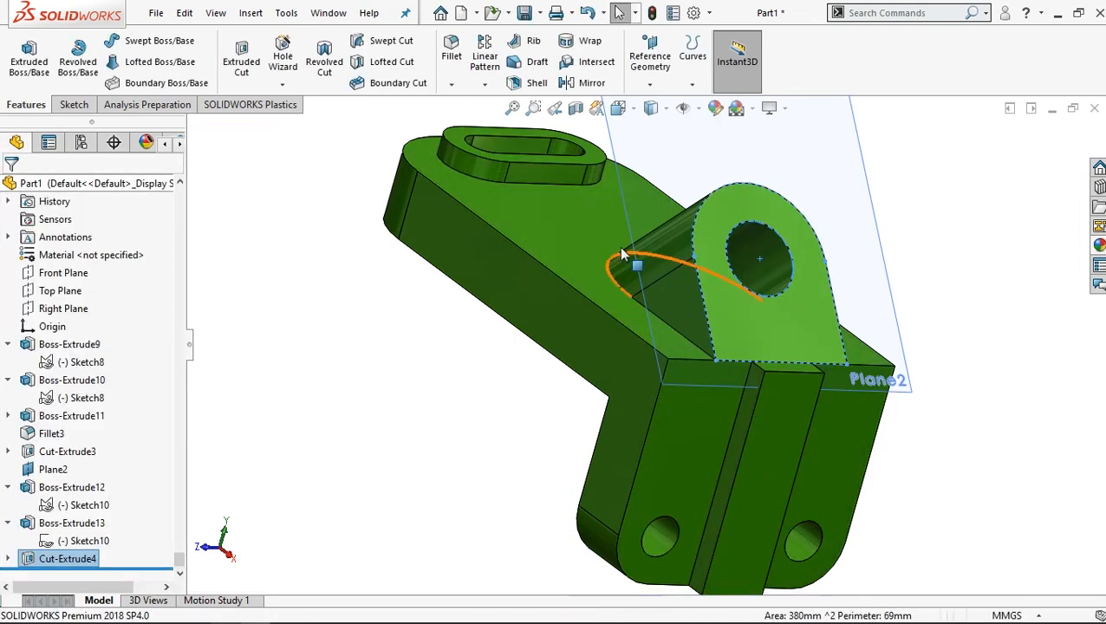
Step: Hide the angled reference plane in front of the lug
{"action": "left_click", "coordinate": [877, 273]}
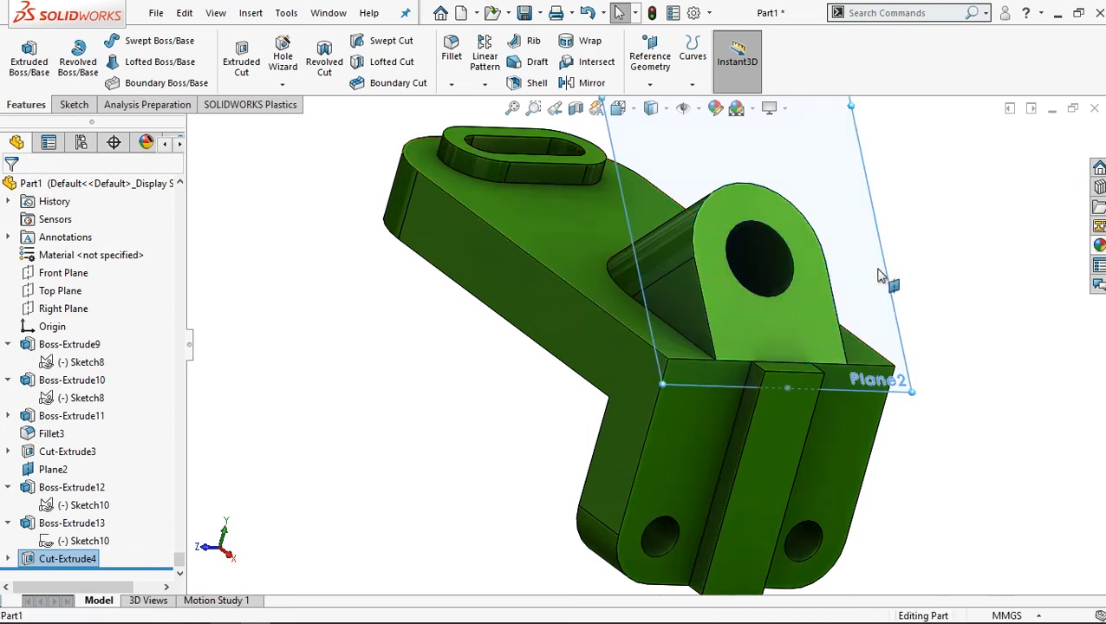
{"action": "left_click", "coordinate": [969, 218]}
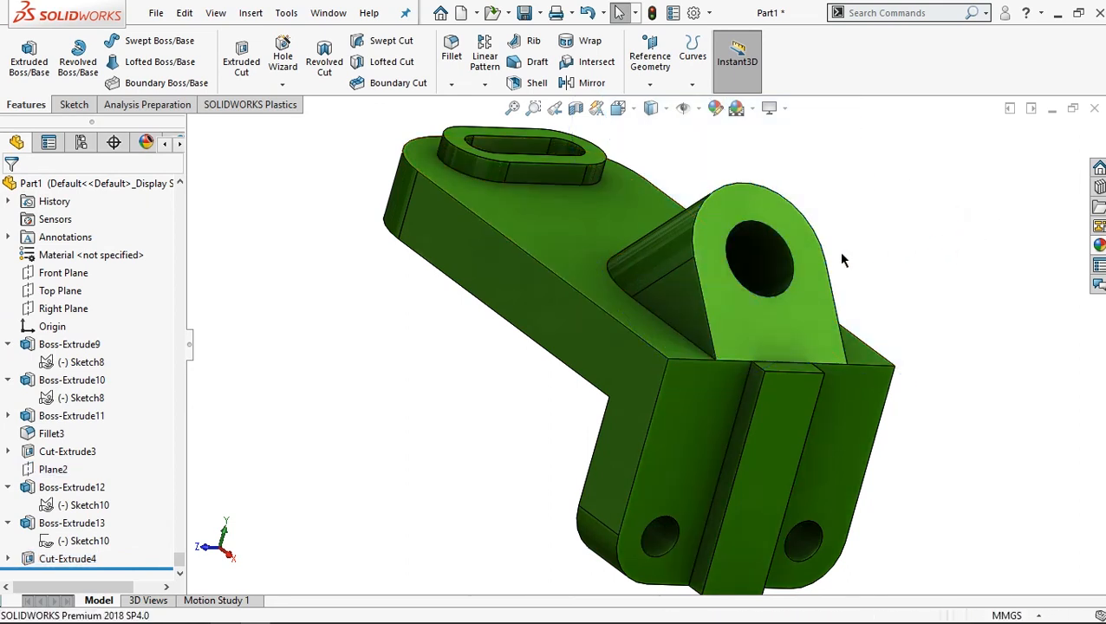
{"action": "mouse_move", "coordinate": [833, 250]}
{"action": "middle_mouse_down"}
{"action": "mouse_move", "coordinate": [804, 272]}
{"action": "mouse_move", "coordinate": [772, 335]}
{"action": "mouse_move", "coordinate": [811, 249]}
{"action": "mouse_move", "coordinate": [841, 274]}
{"action": "mouse_move", "coordinate": [795, 289]}
{"action": "mouse_move", "coordinate": [844, 234]}
{"action": "mouse_move", "coordinate": [835, 248]}
{"action": "middle_mouse_up"}
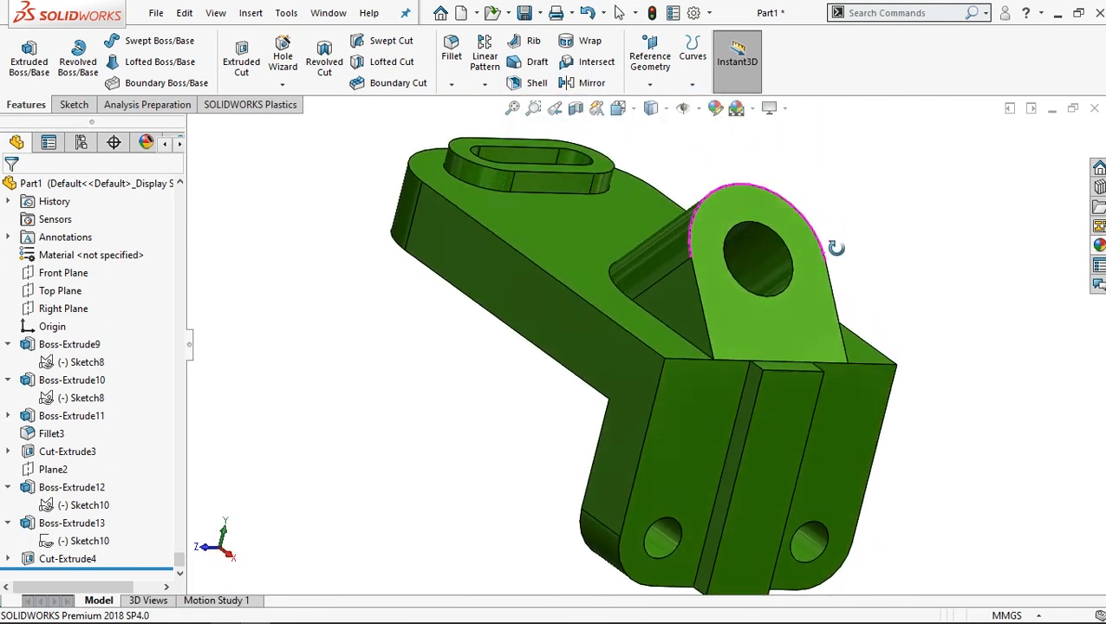
Step: Open the part's colour appearance for editing and remove the whole part from the selected geometry
{"action": "left_click", "coordinate": [716, 110]}
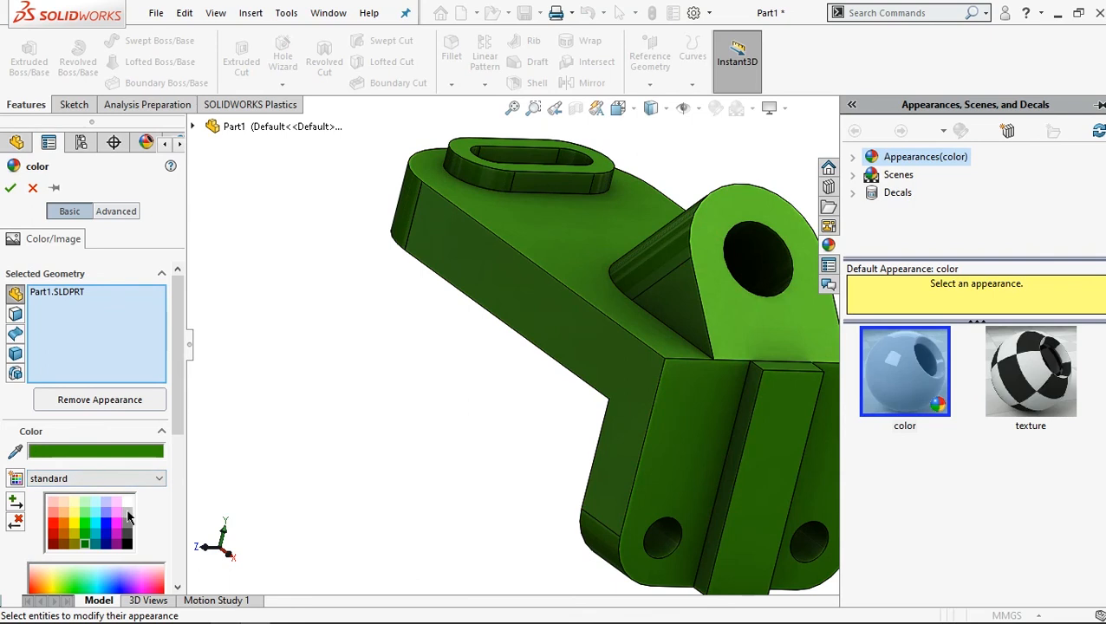
{"action": "right_click", "coordinate": [74, 293]}
{"action": "left_click", "coordinate": [95, 322]}
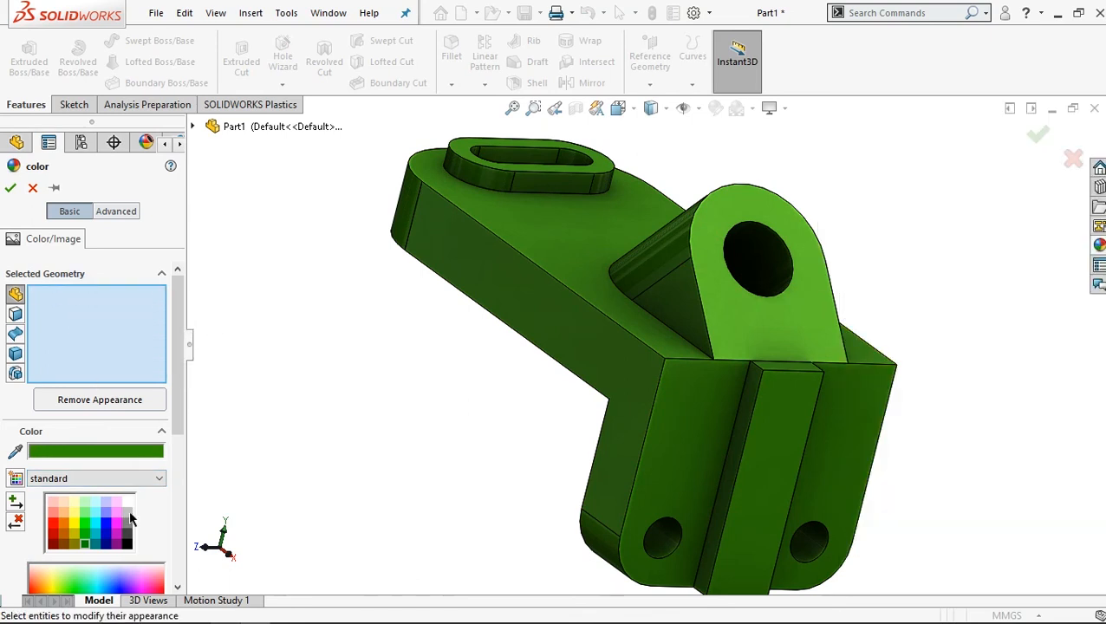
{"action": "left_click", "coordinate": [128, 514]}
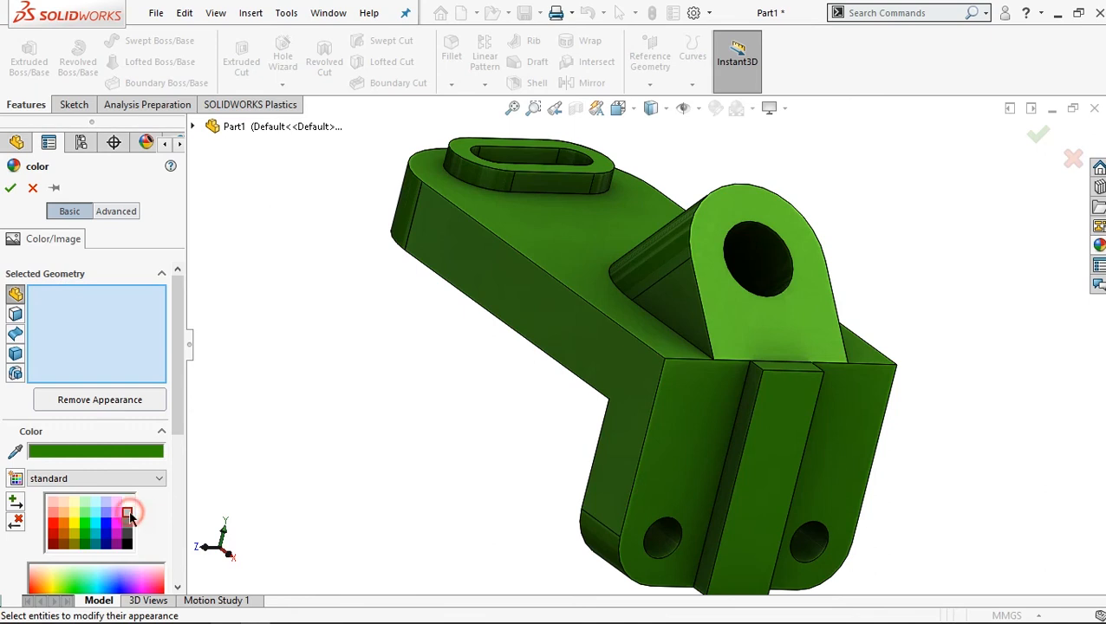
{"action": "left_click", "coordinate": [537, 326]}
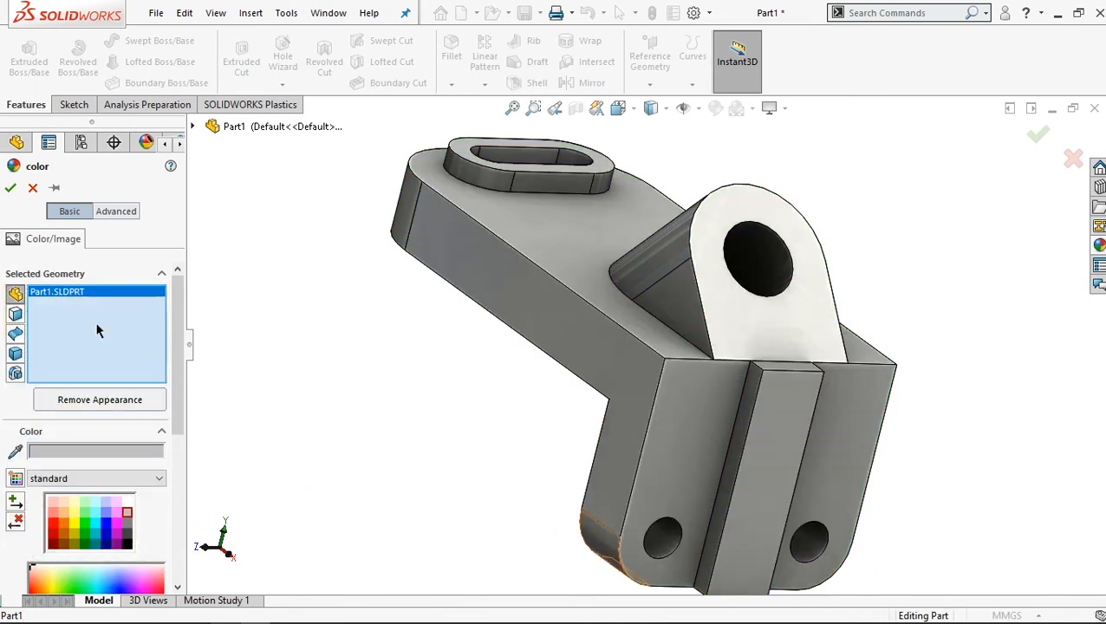
{"action": "left_click", "coordinate": [78, 296]}
{"action": "right_click", "coordinate": [78, 295]}
{"action": "left_click", "coordinate": [108, 321]}
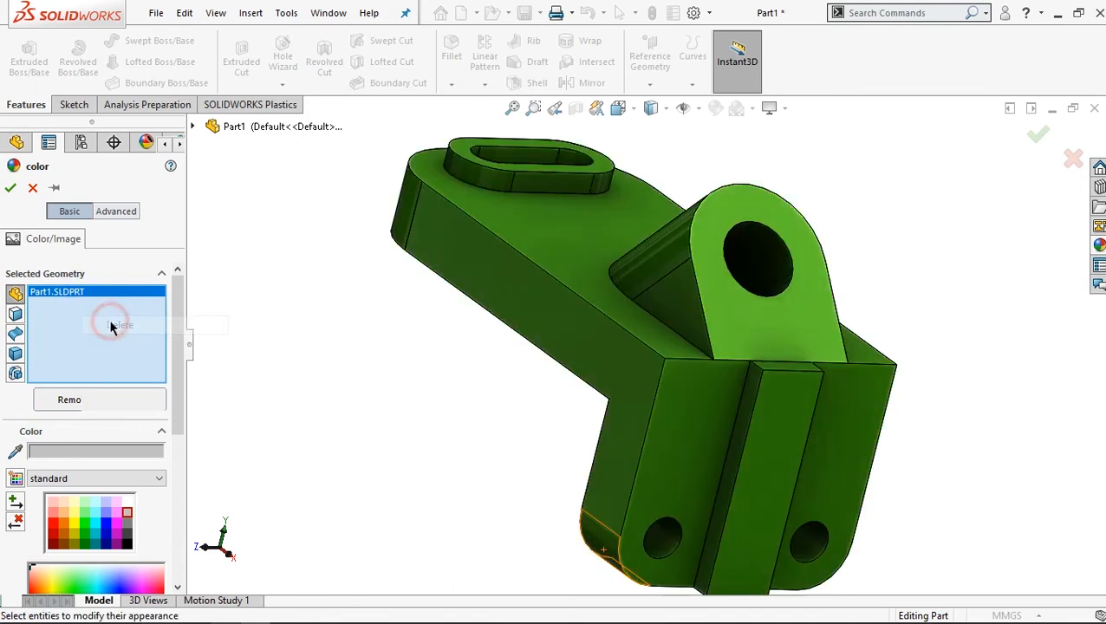
Step: Restrict the appearance to faces and colour the L-shaped side, lower corner rounding, end-wall holes, near rib side and lug side light grey
{"action": "left_click", "coordinate": [15, 314]}
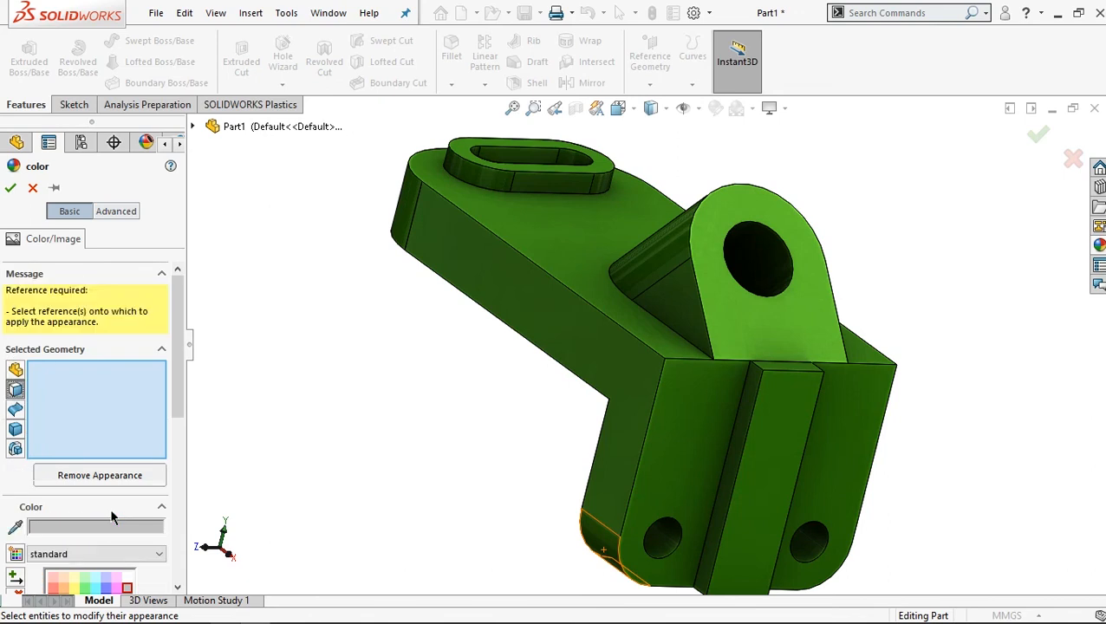
{"action": "left_click", "coordinate": [128, 587]}
{"action": "left_click", "coordinate": [495, 296]}
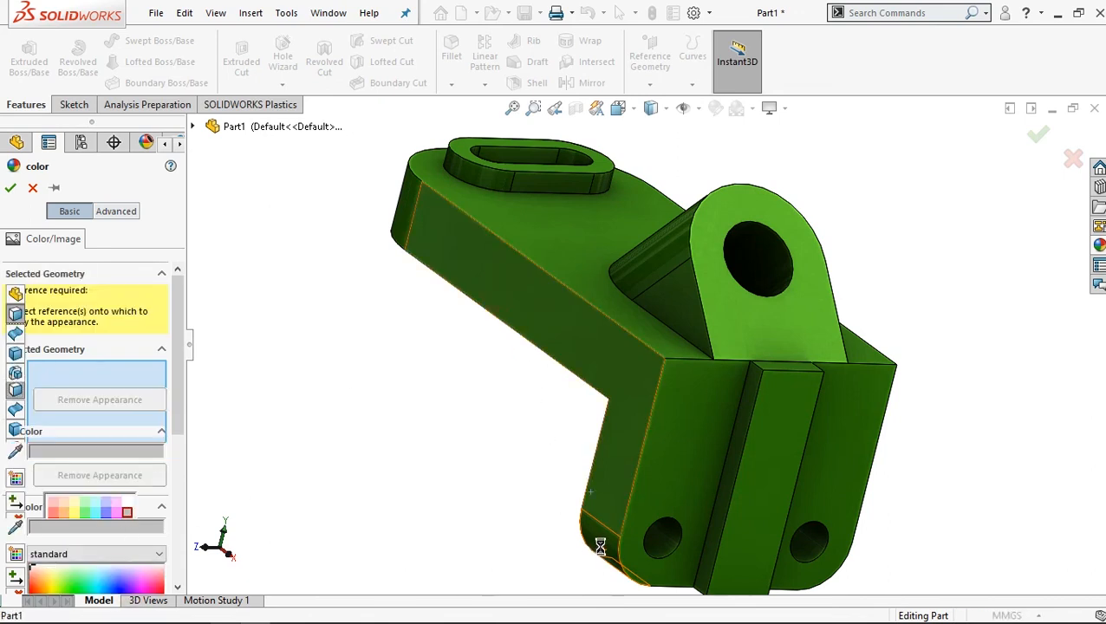
{"action": "left_click", "coordinate": [600, 544]}
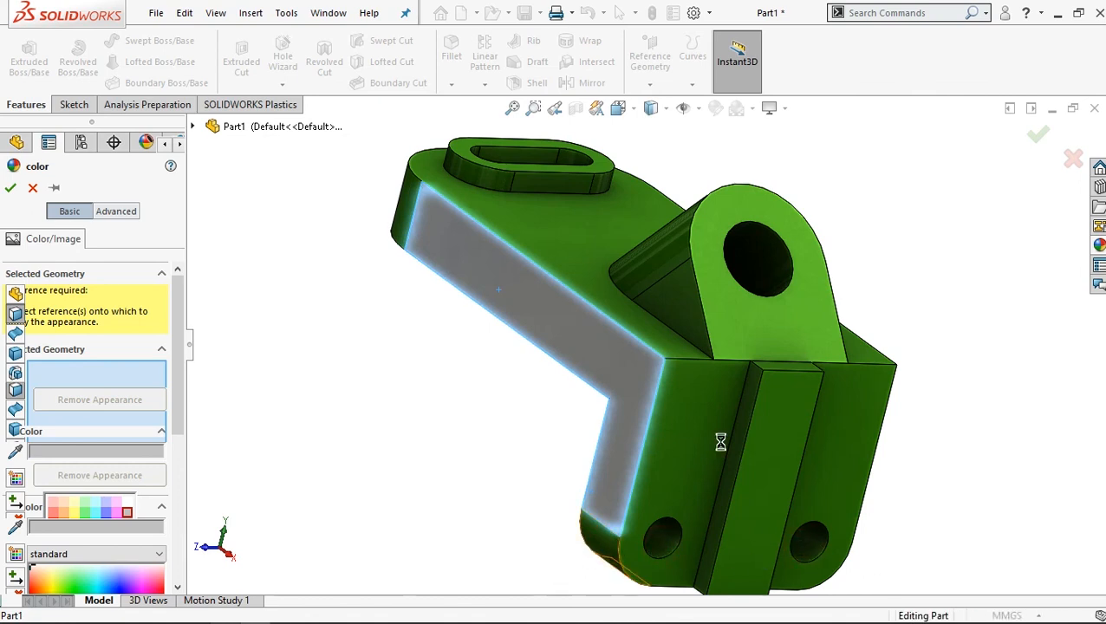
{"action": "left_click", "coordinate": [745, 421]}
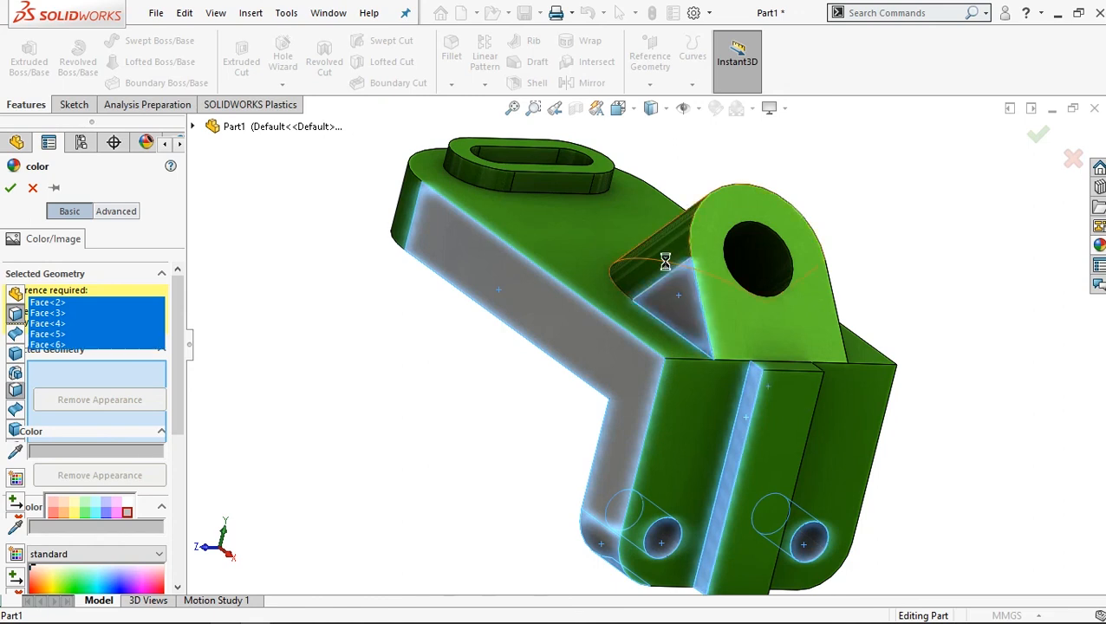
Step: Add the lug's opposite side, the rib's other side and top, and the bracket's opposite L-shaped side to the light grey faces
{"action": "middle_click_drag", "start_coordinate": [876, 323], "coordinate": [769, 340]}
{"action": "left_click", "coordinate": [860, 305]}
{"action": "left_click", "coordinate": [802, 419]}
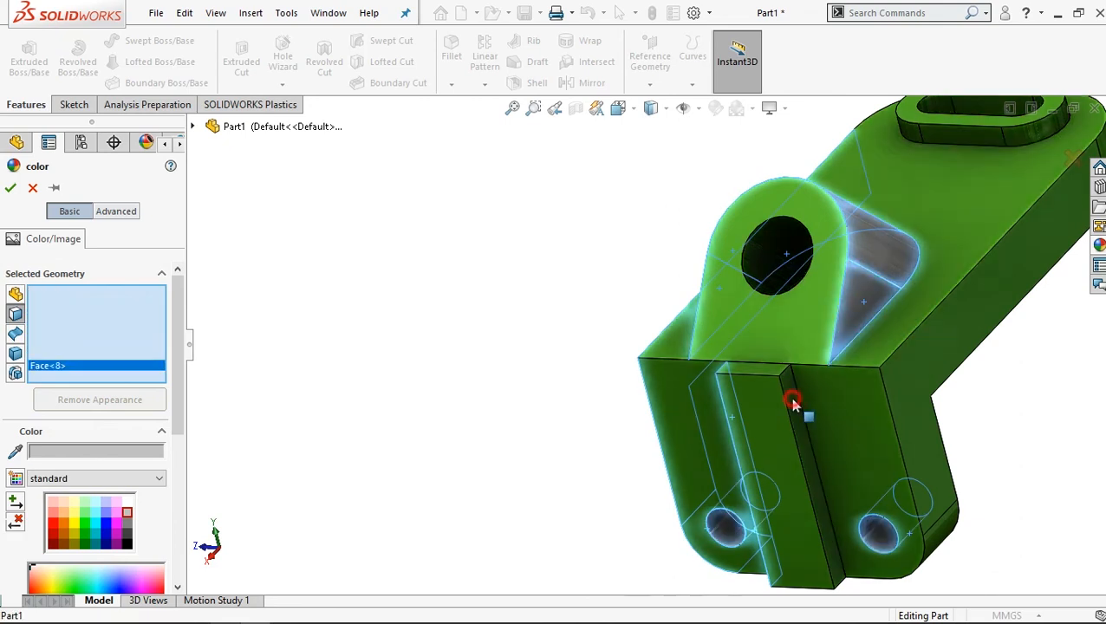
{"action": "left_click", "coordinate": [793, 403]}
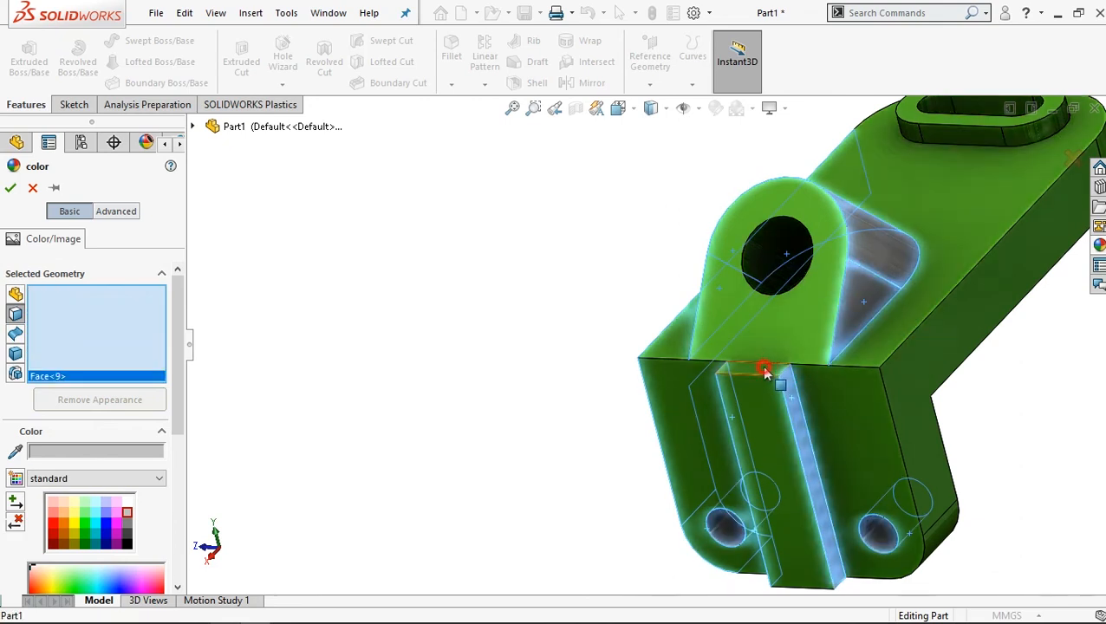
{"action": "left_click", "coordinate": [764, 370]}
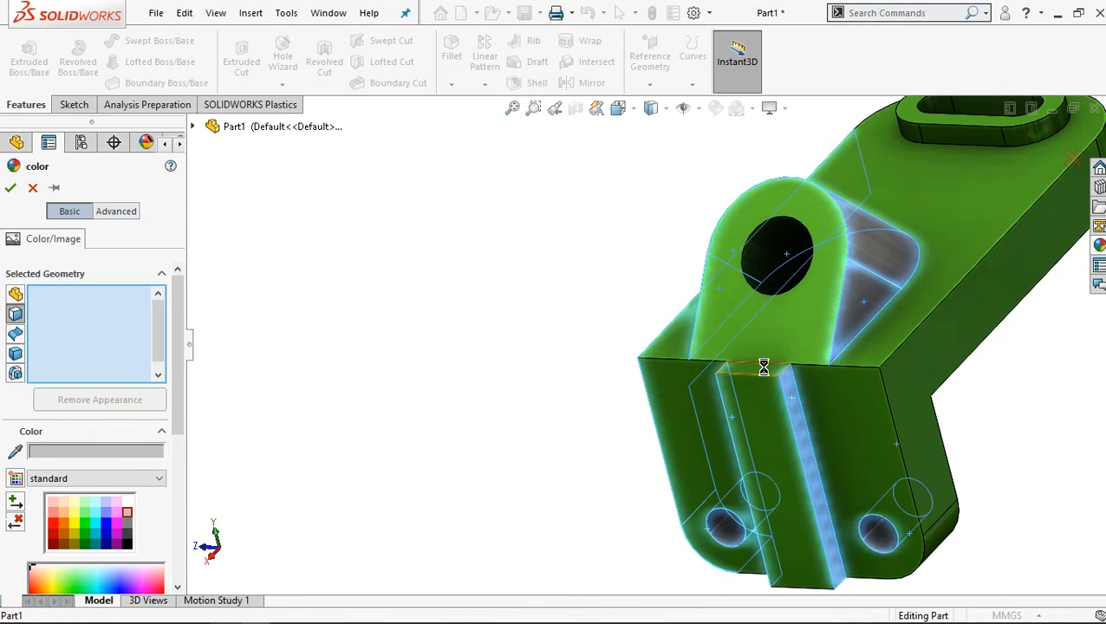
{"action": "scroll", "coordinate": [882, 352], "scroll_direction": "up", "scroll_amount": 1}
{"action": "left_click", "coordinate": [882, 361]}
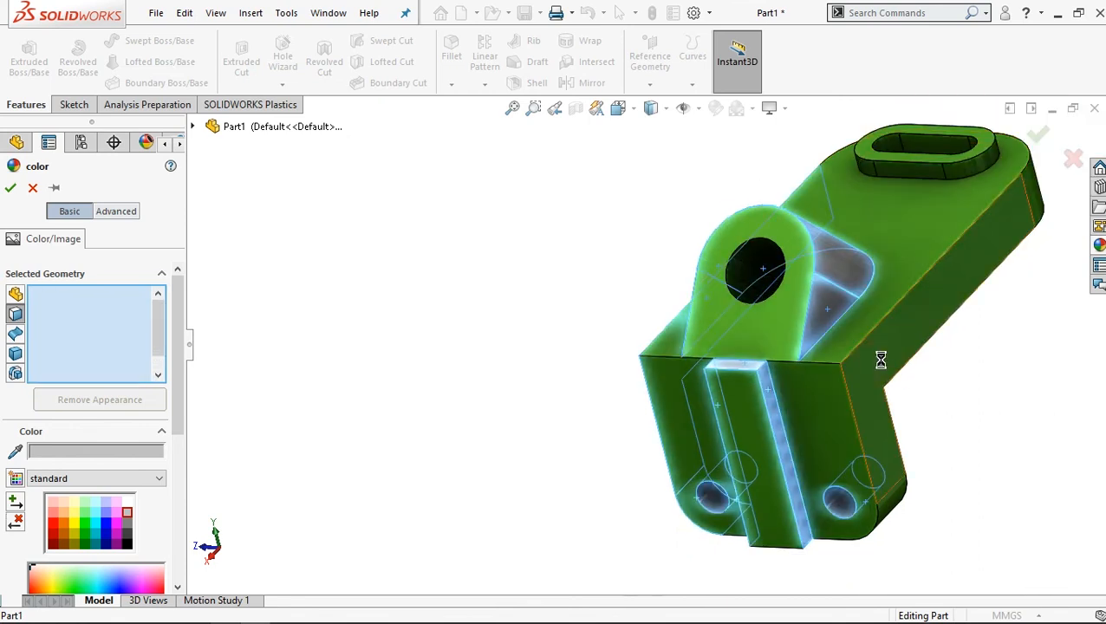
Step: Add the end wall's remaining lower corner rounding and its bottom face to the light grey faces
{"action": "middle_click_drag", "start_coordinate": [903, 480], "coordinate": [875, 373]}
{"action": "left_click", "coordinate": [848, 550]}
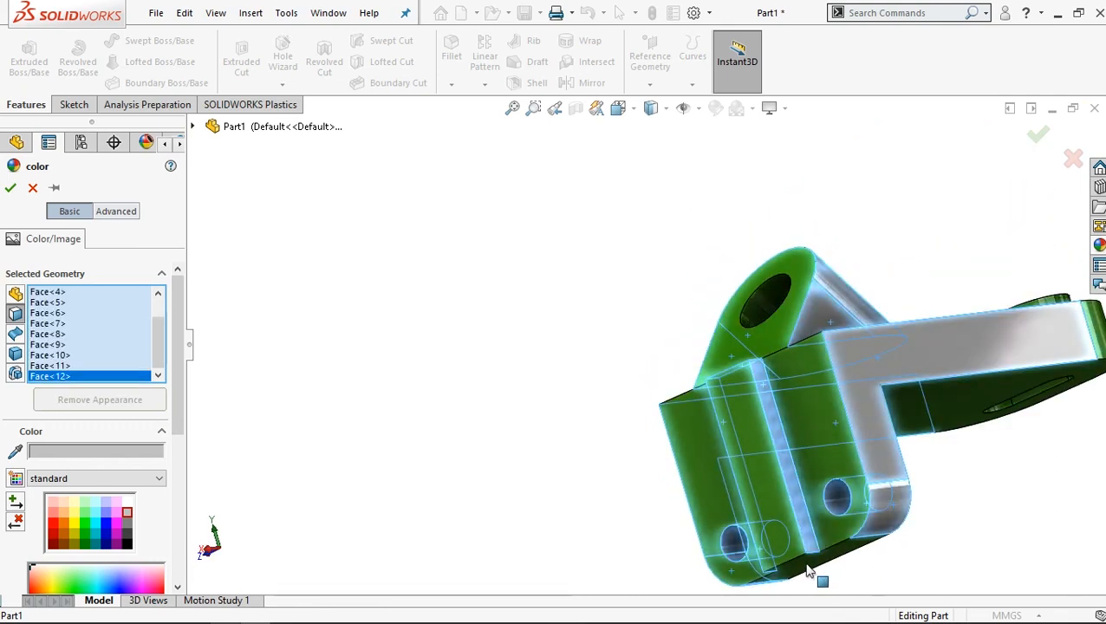
{"action": "left_click", "coordinate": [892, 392]}
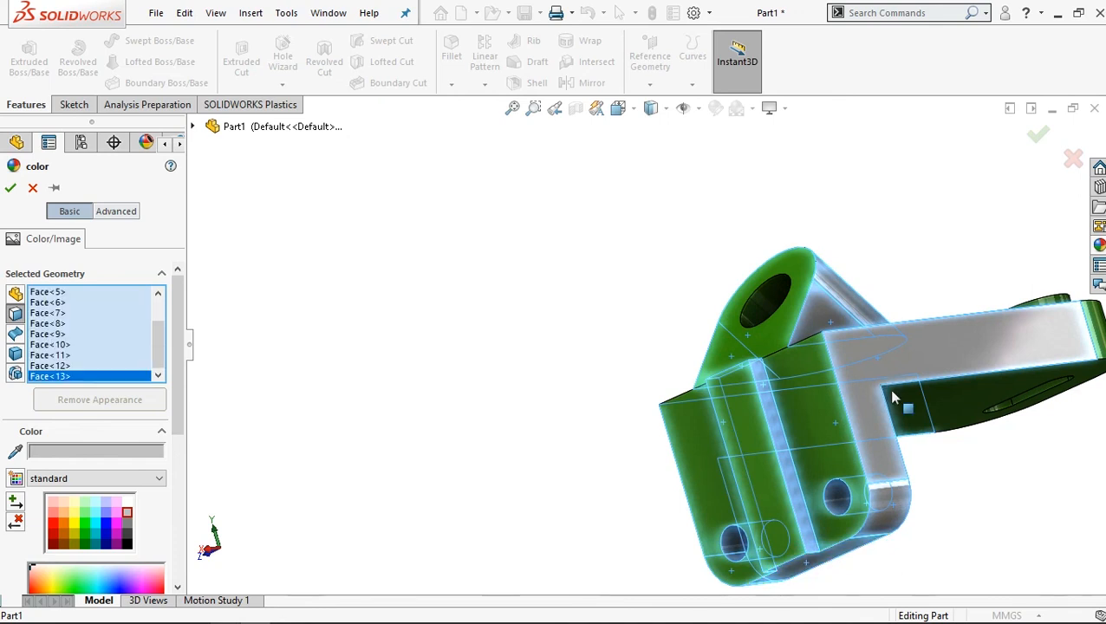
Step: Add the plate's free-end face and the corner roundings on both sides of it to the light grey faces
{"action": "scroll", "coordinate": [953, 344], "scroll_direction": "up", "scroll_amount": 3}
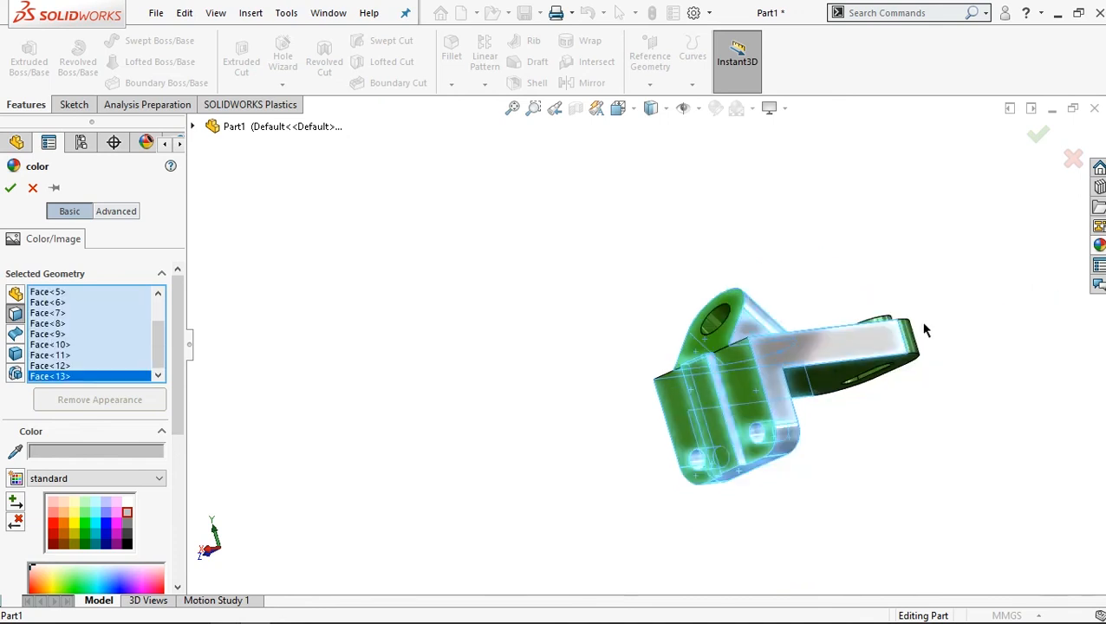
{"action": "scroll", "coordinate": [871, 336], "scroll_direction": "down", "scroll_amount": 2}
{"action": "middle_click_drag", "start_coordinate": [836, 418], "coordinate": [801, 397]}
{"action": "left_click", "coordinate": [871, 375]}
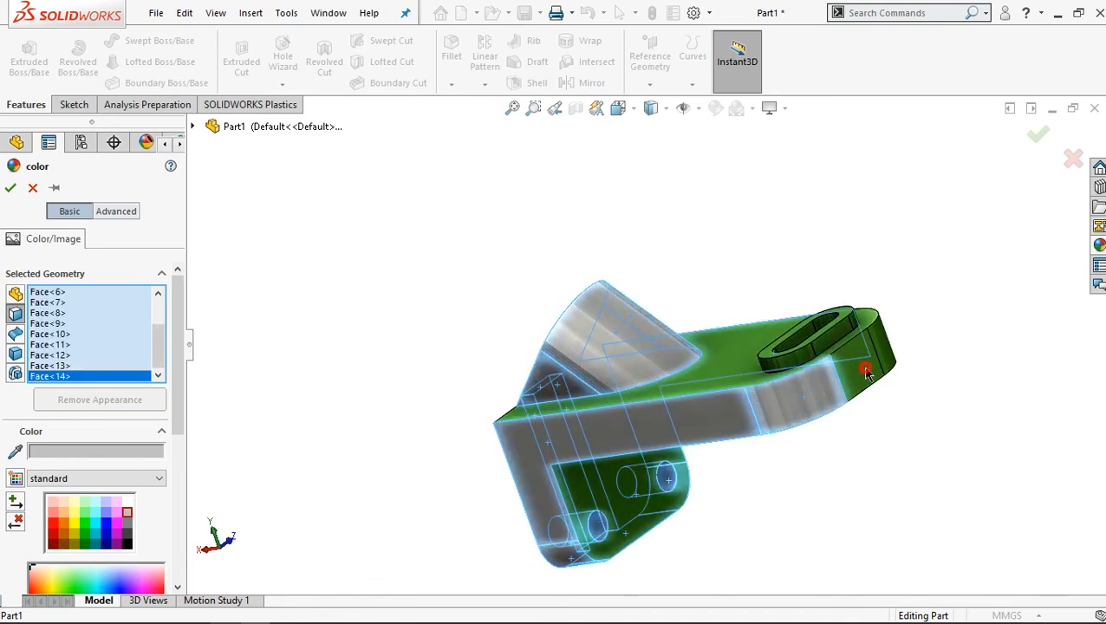
{"action": "left_click", "coordinate": [887, 347]}
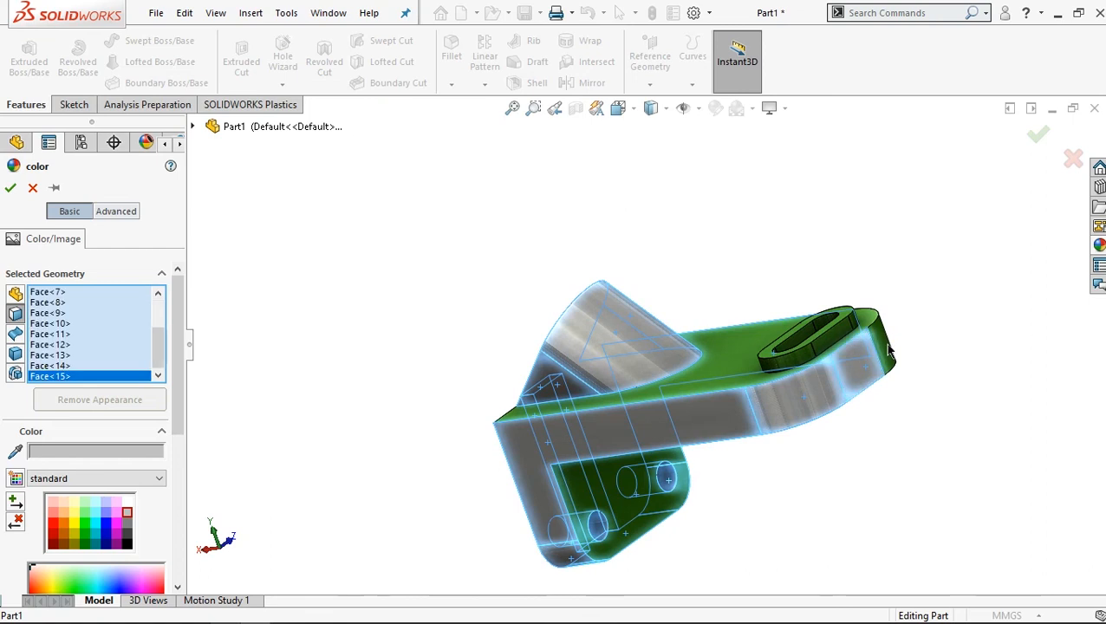
{"action": "left_click", "coordinate": [813, 363]}
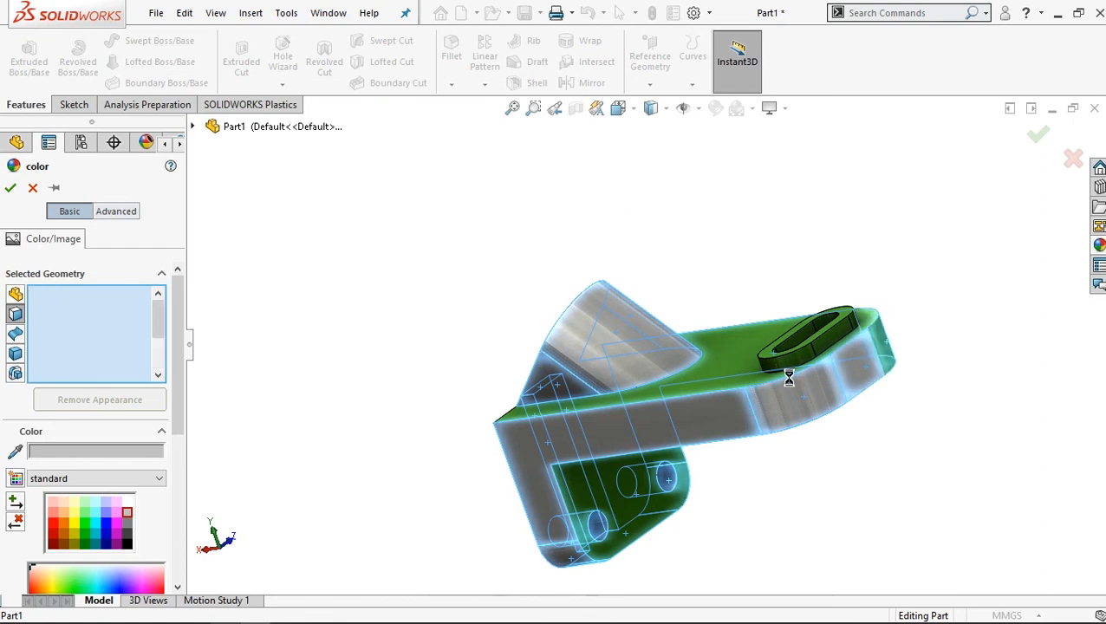
Step: Add the top rim of the raised slot boss to the light grey faces and apply the appearance
{"action": "middle_click_drag", "start_coordinate": [817, 451], "coordinate": [821, 489]}
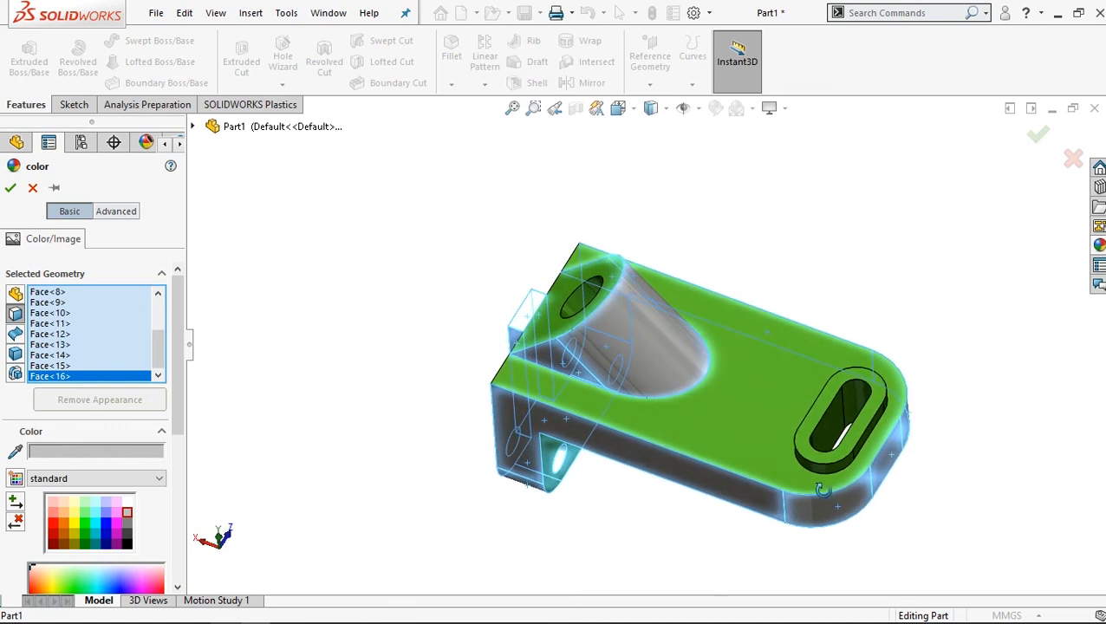
{"action": "left_click", "coordinate": [817, 413]}
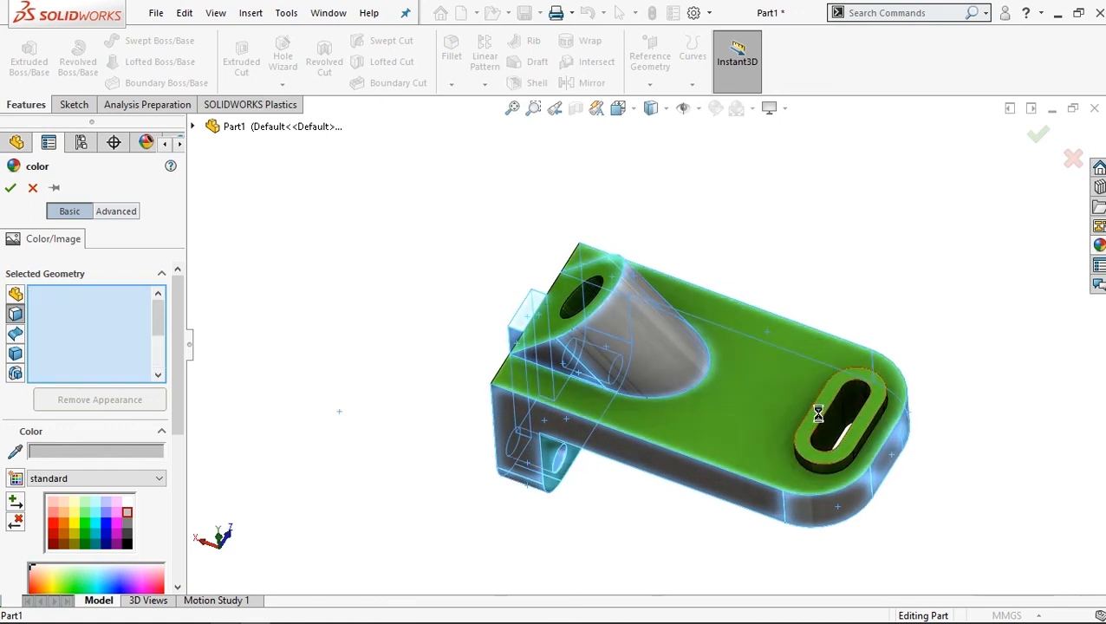
{"action": "left_click", "coordinate": [12, 190]}
{"action": "left_click", "coordinate": [354, 333]}
{"action": "key", "text": "ctrl+7"}
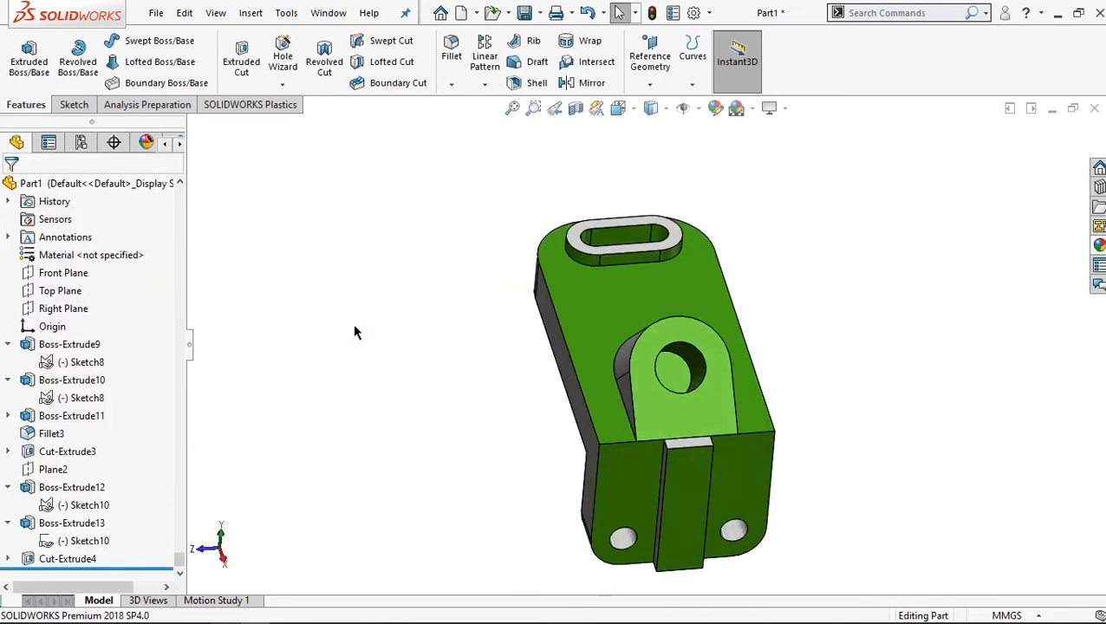
{"action": "middle_click_drag", "start_coordinate": [873, 486], "coordinate": [836, 390]}
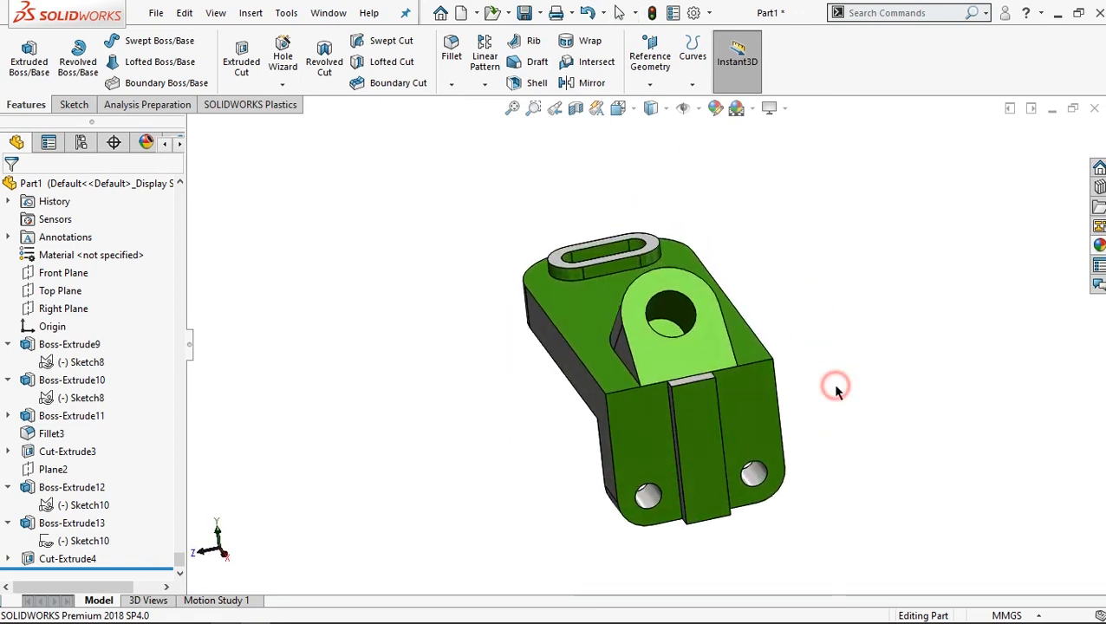
{"action": "key", "text": "ctrl+7"}
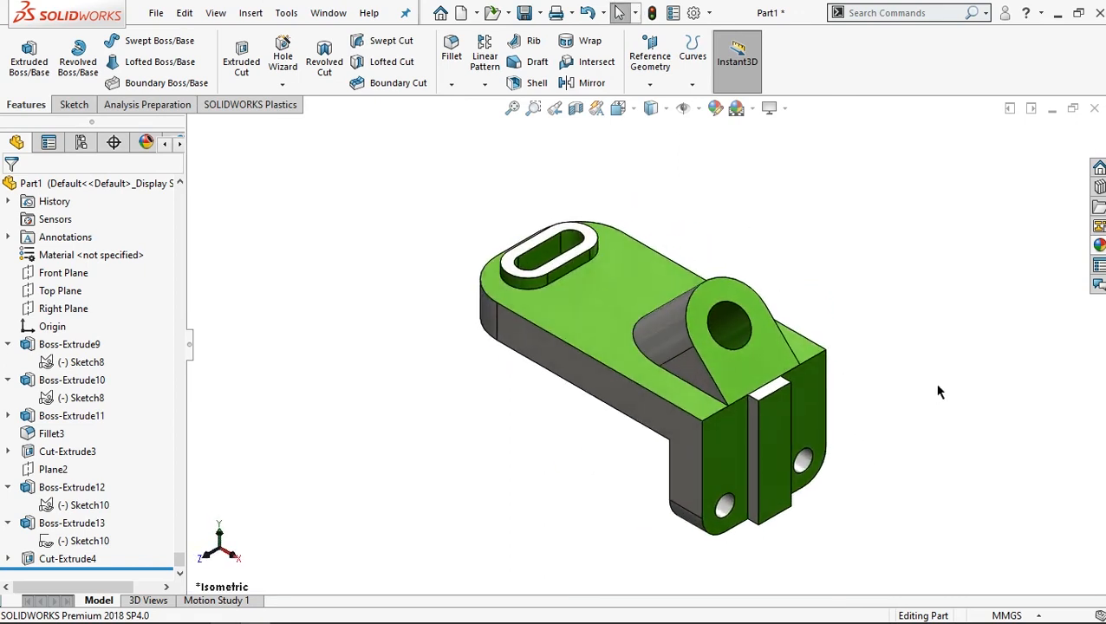
{"action": "middle_click_drag", "start_coordinate": [883, 383], "coordinate": [590, 602]}
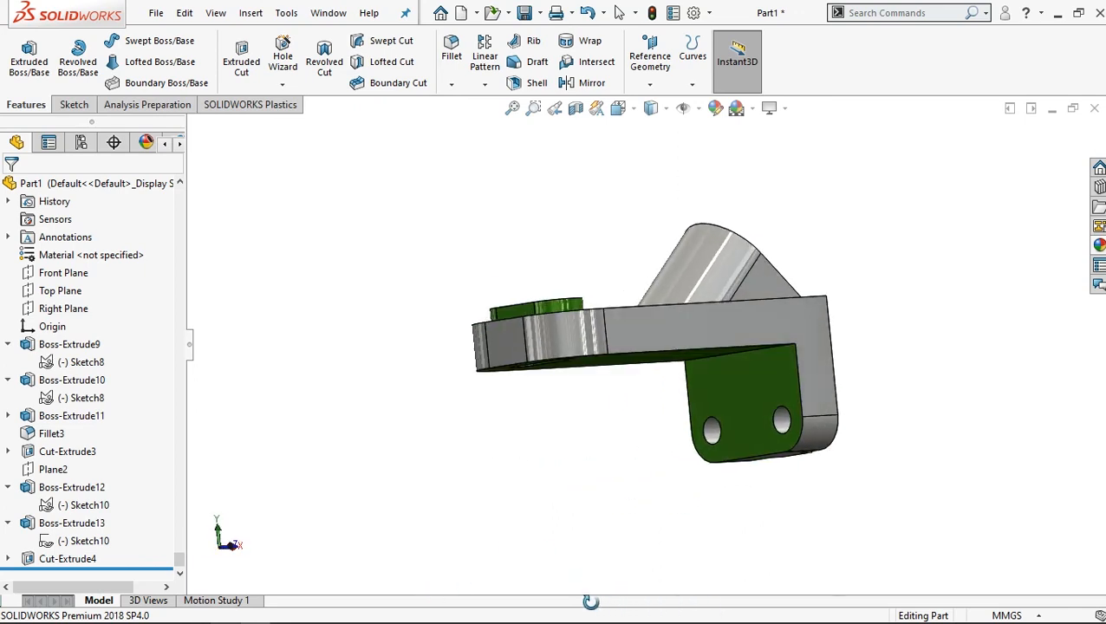
{"action": "key", "text": "ctrl+7"}
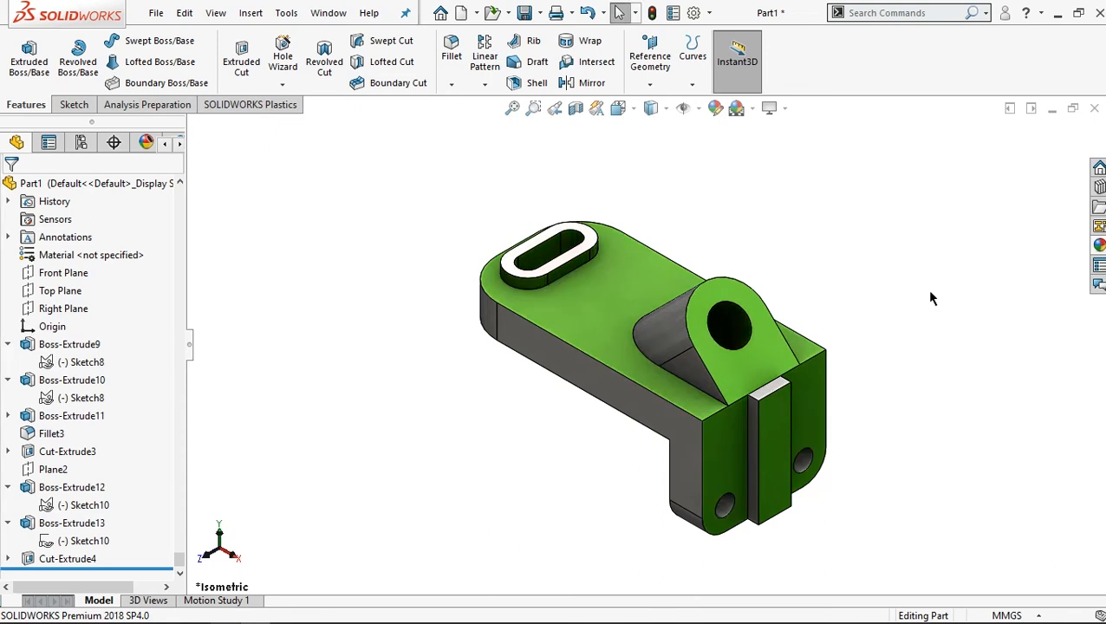